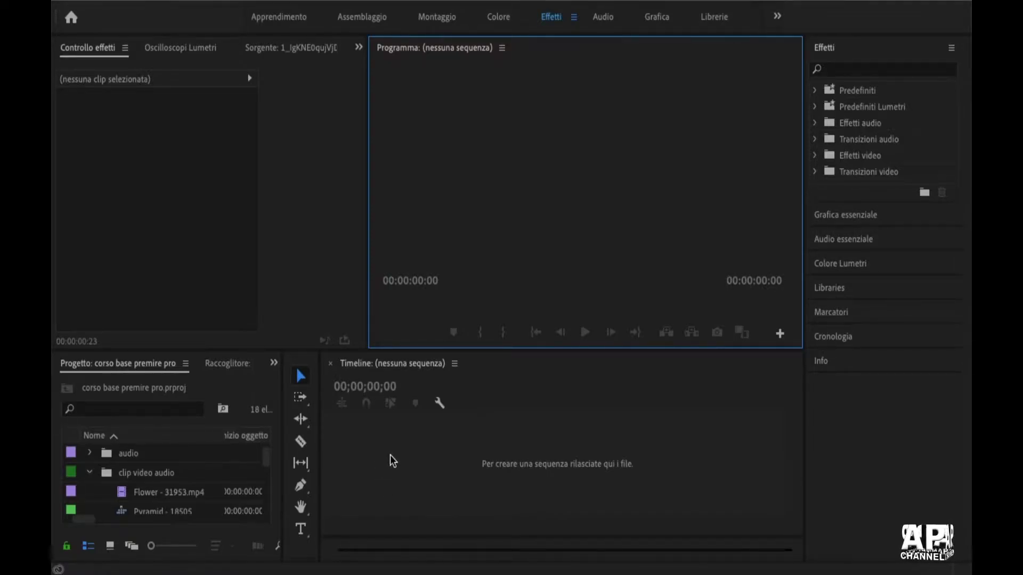
Delete the extra Pyramid item, build a new sequence from Sunrise, and remove its A1 audio
click(148, 513)
key(Delete)
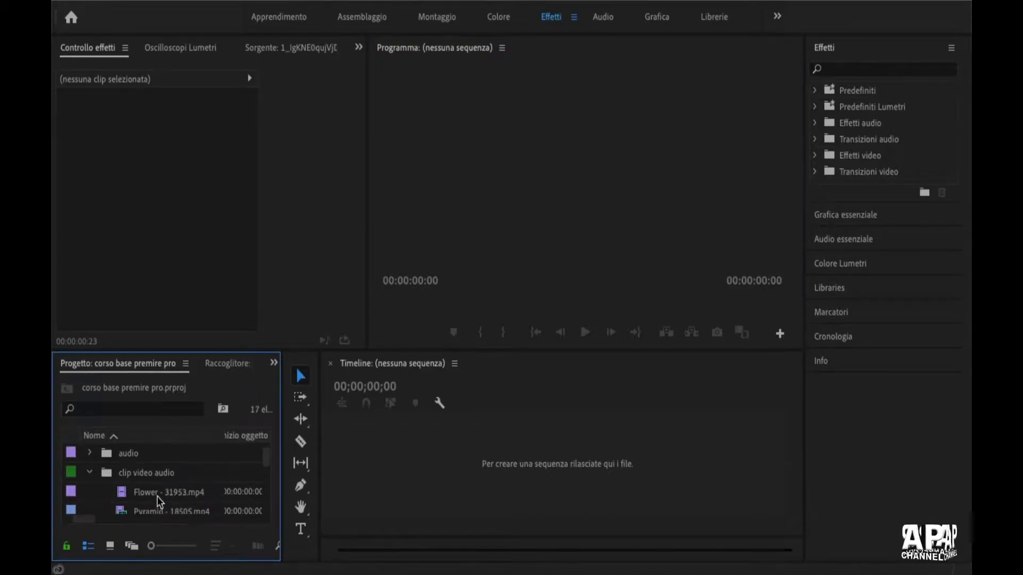
scroll(183, 497, down, 2)
scroll(184, 491, down, 2)
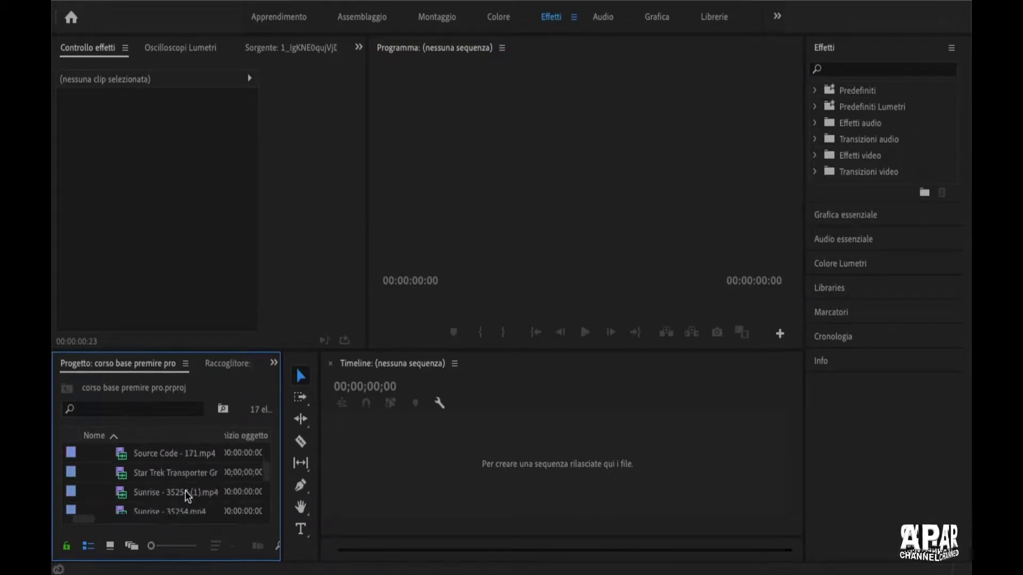
drag(151, 495, 346, 473)
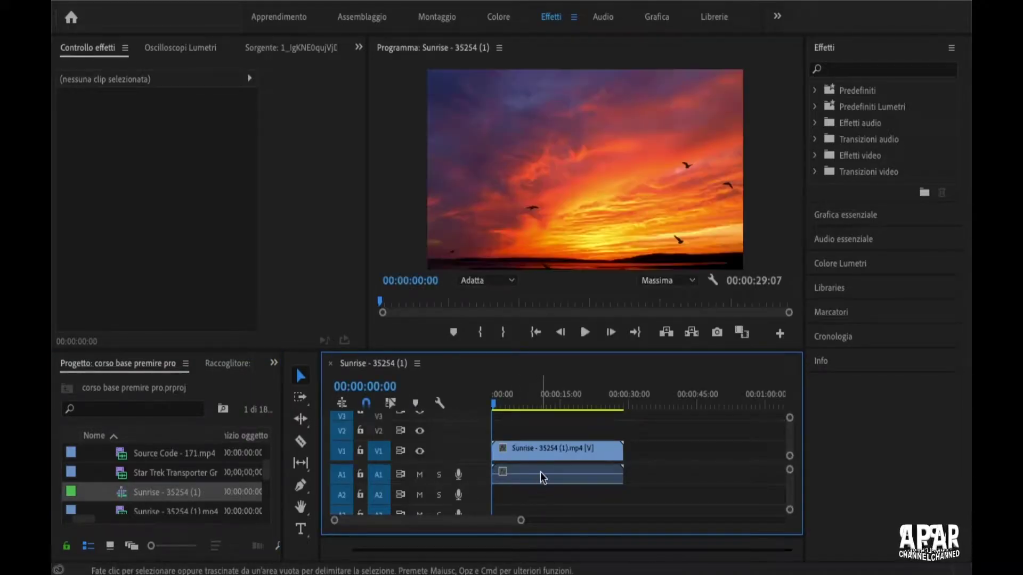
click(540, 474)
key(Delete)
Place Waterfalls right after Sunrise, delete its audio, and return the playhead into Sunrise
scroll(241, 495, down, 1)
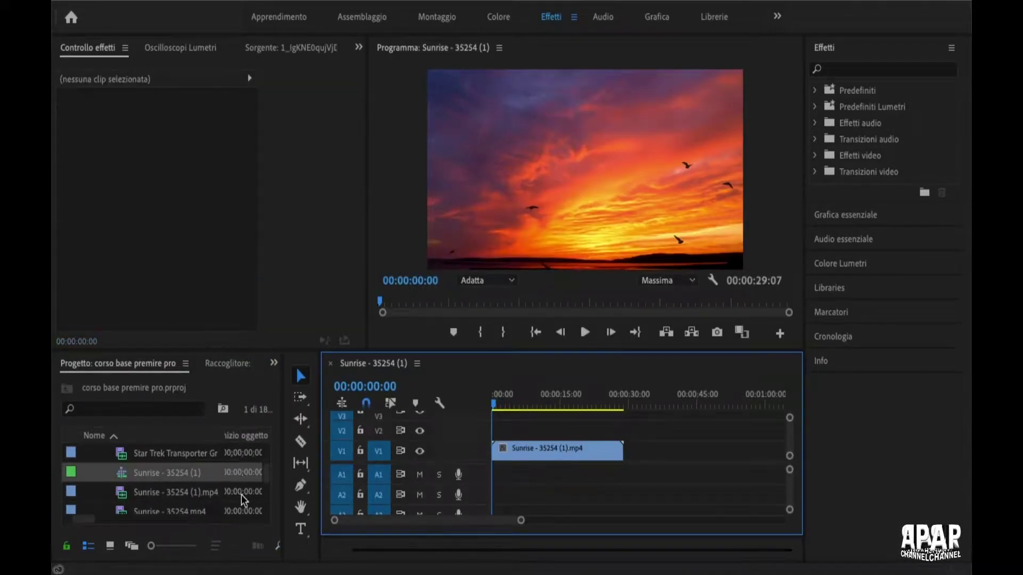
scroll(223, 499, down, 1)
drag(206, 509, 649, 476)
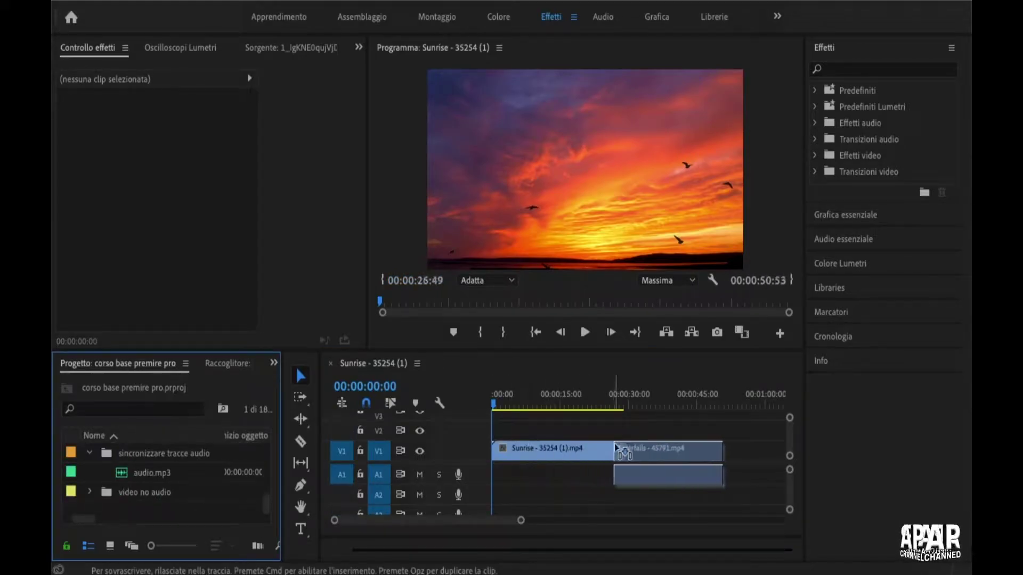
click(667, 478)
key(Delete)
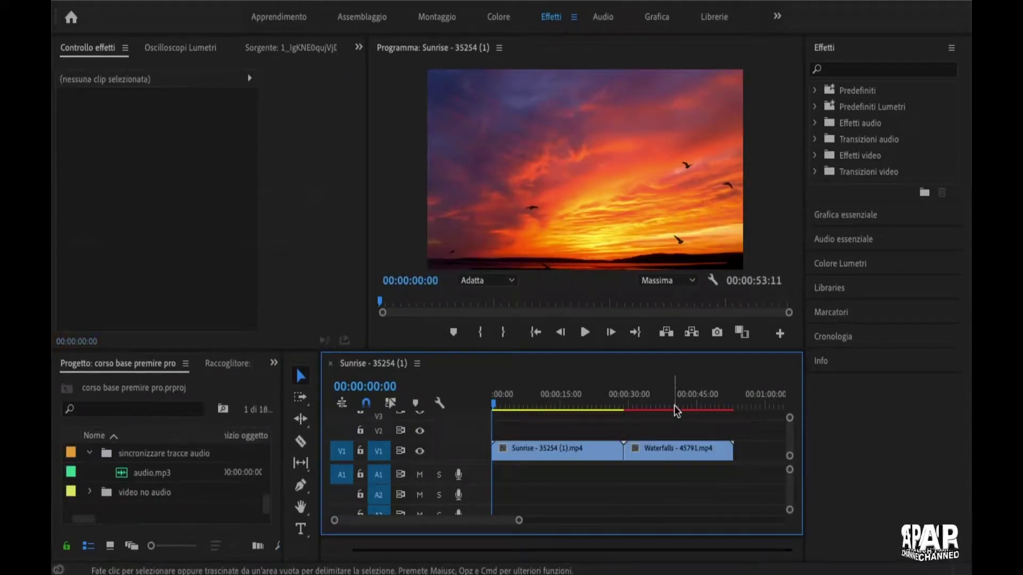
click(664, 405)
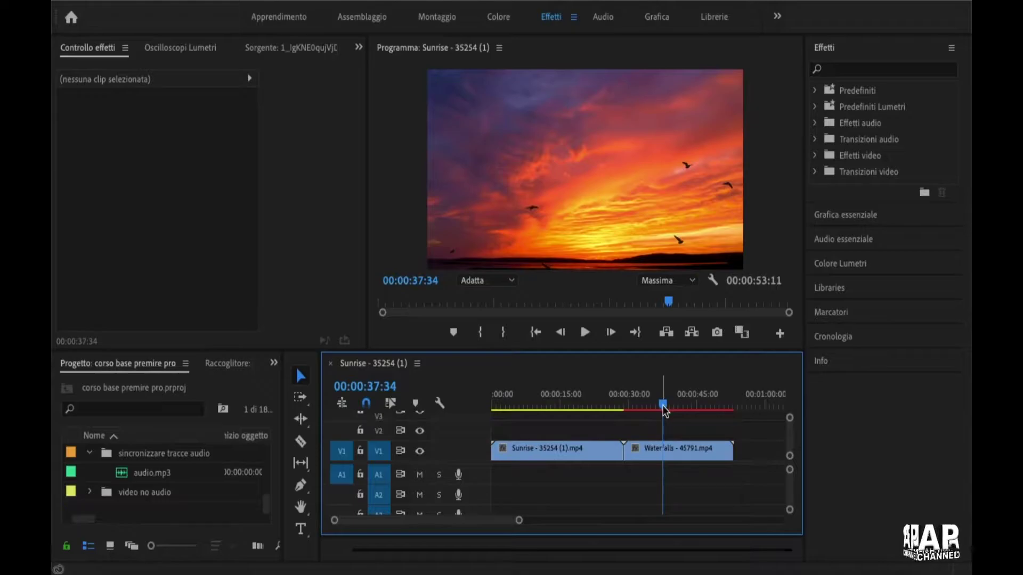
drag(663, 407, 649, 407)
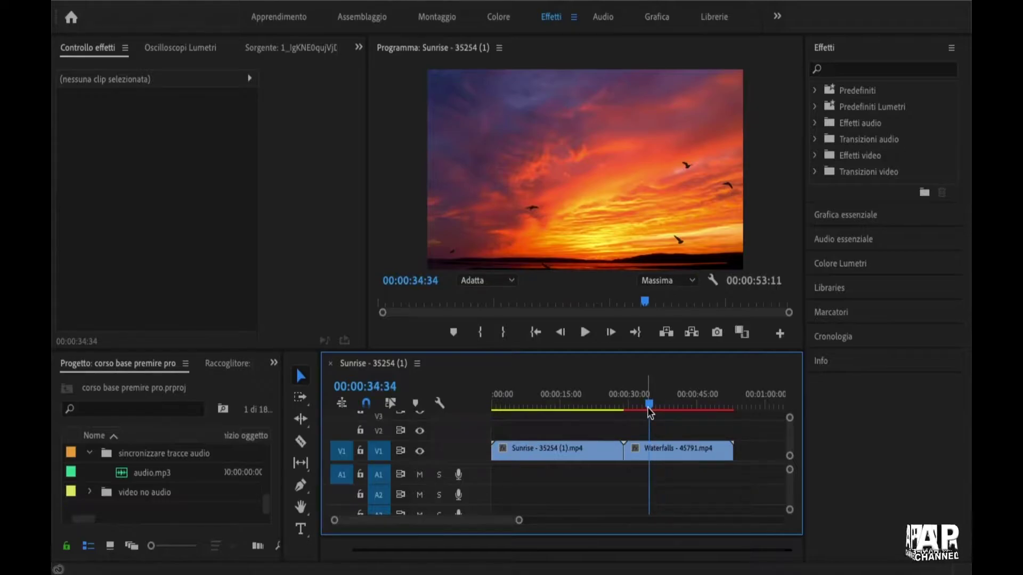
drag(647, 407, 579, 421)
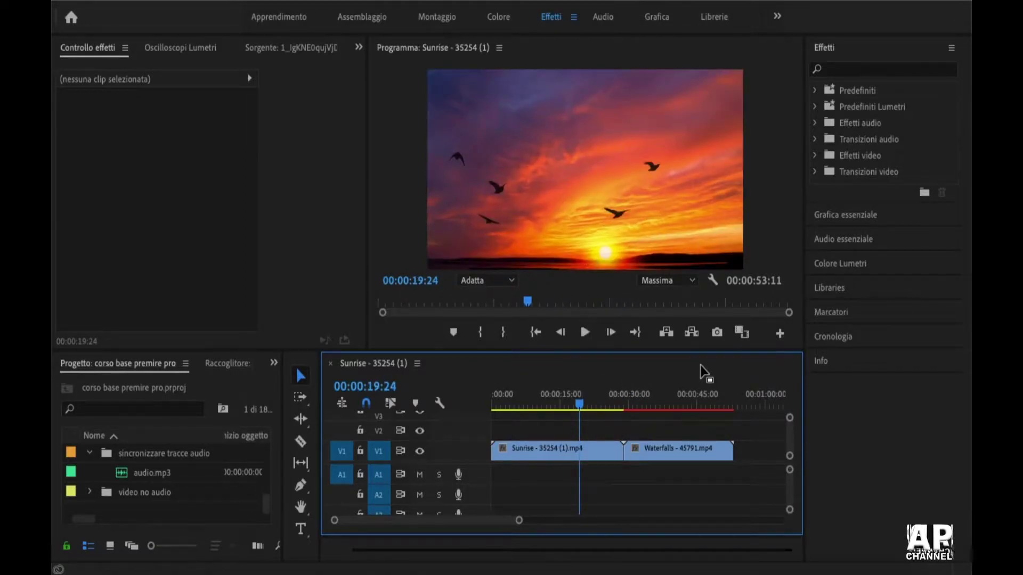
Keyframe Sunrise's Scala down to 50 at 00:00:19:24 and back to 100 at 00:00:24:56
click(528, 455)
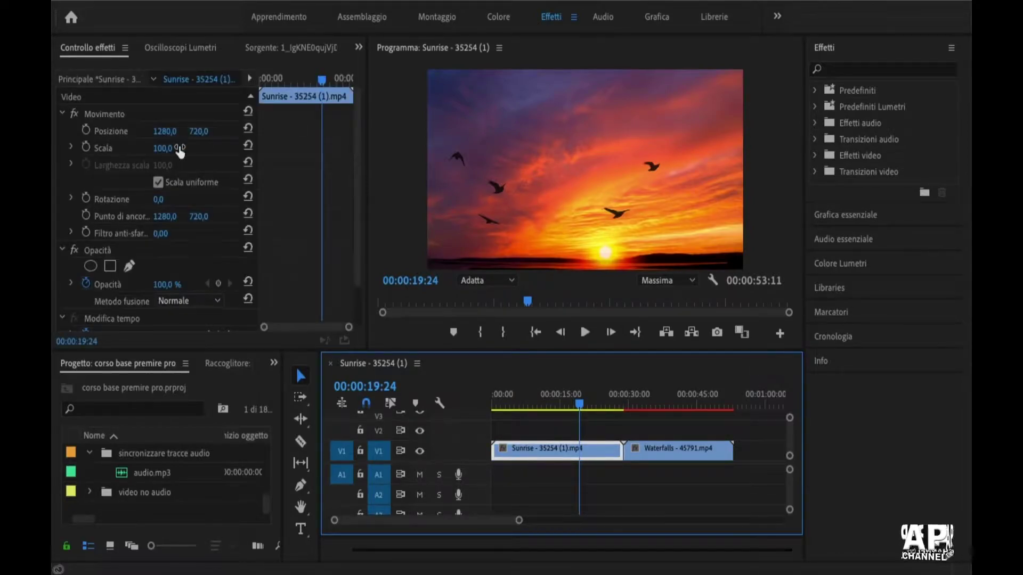
click(84, 149)
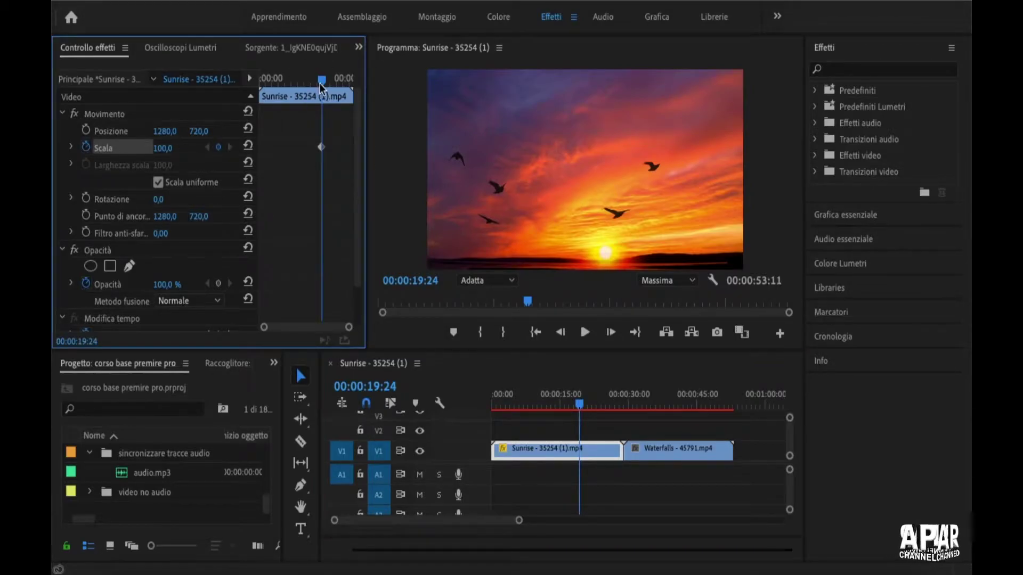
drag(321, 147, 276, 147)
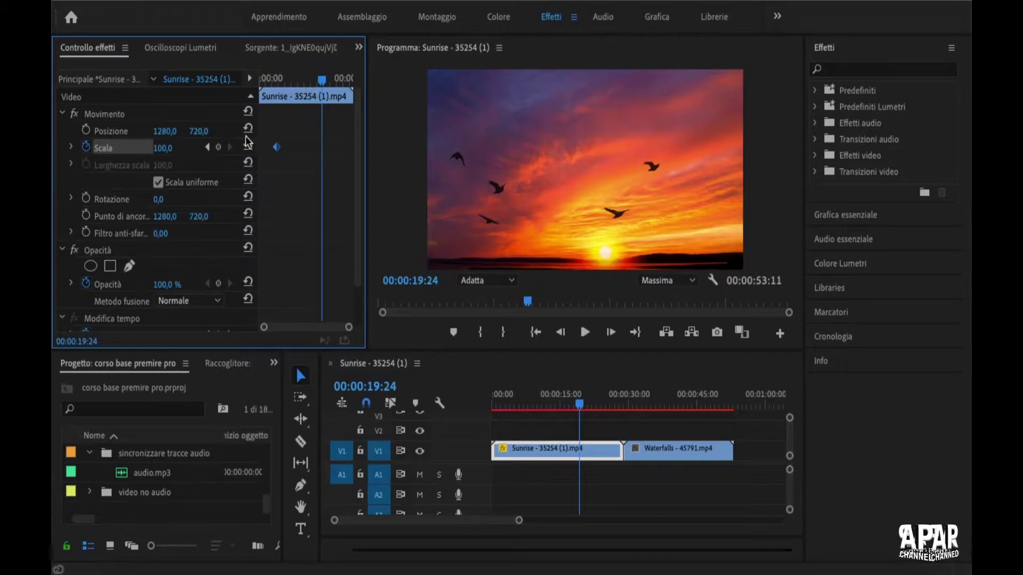
mouse_move(162, 148)
mouse_down()
mouse_move(139, 148)
mouse_move(181, 150)
mouse_up()
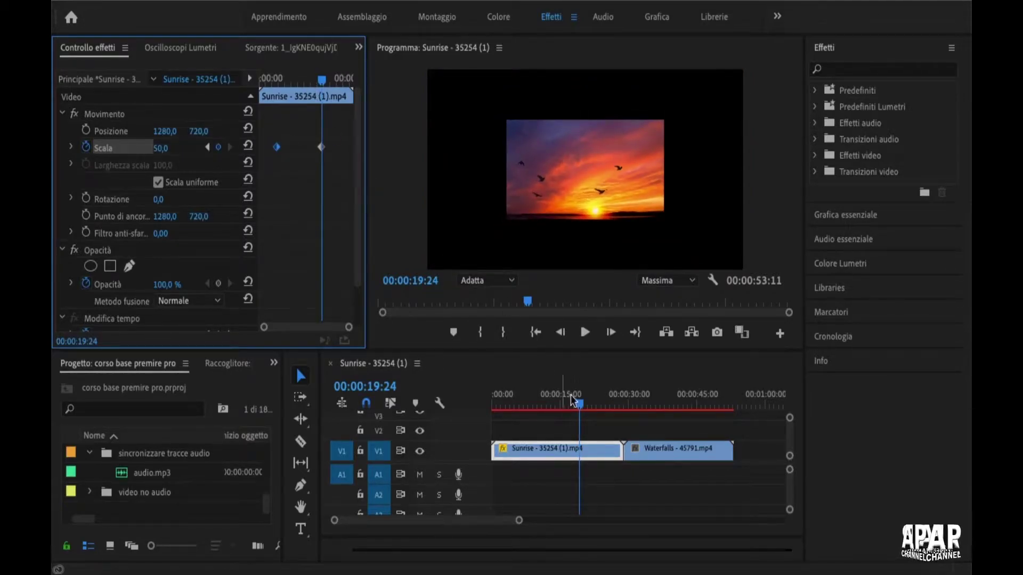
drag(580, 403, 604, 403)
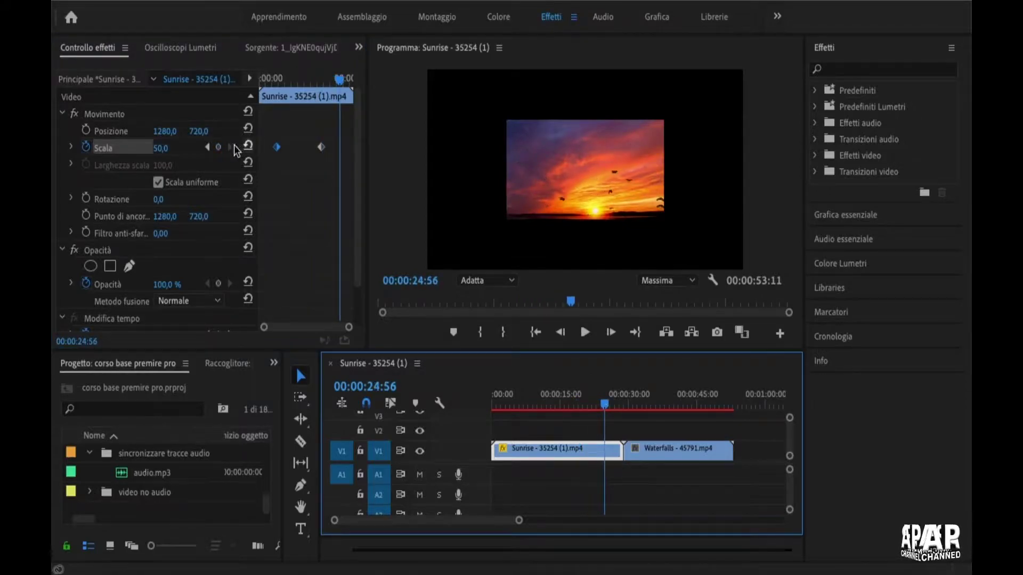
mouse_move(160, 149)
mouse_down()
mouse_move(184, 148)
mouse_move(171, 151)
mouse_up()
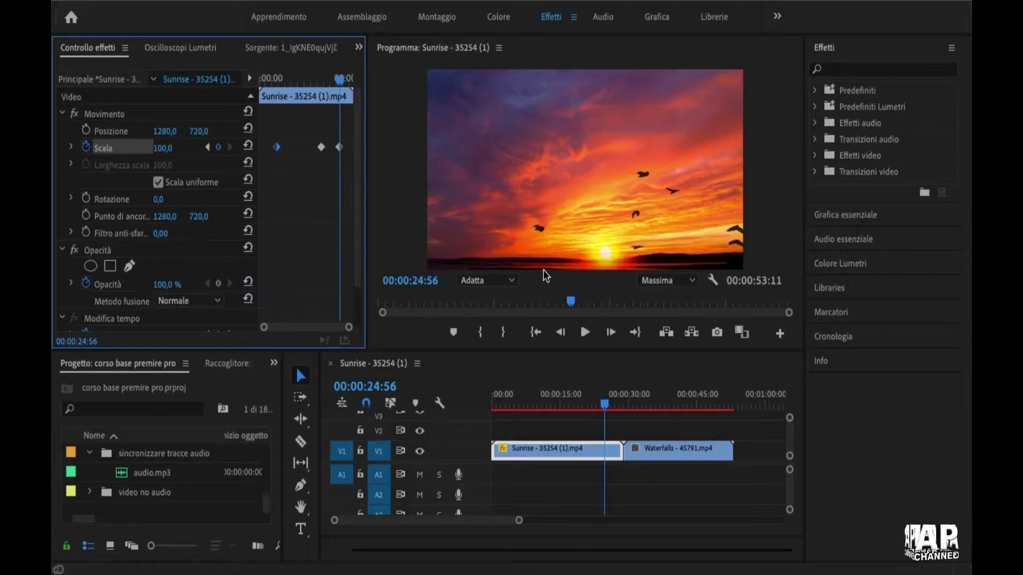
Apply the Dissolvenza incrociata transition at the Sunrise–Waterfalls cut, dismissing the insufficient media warning
click(815, 172)
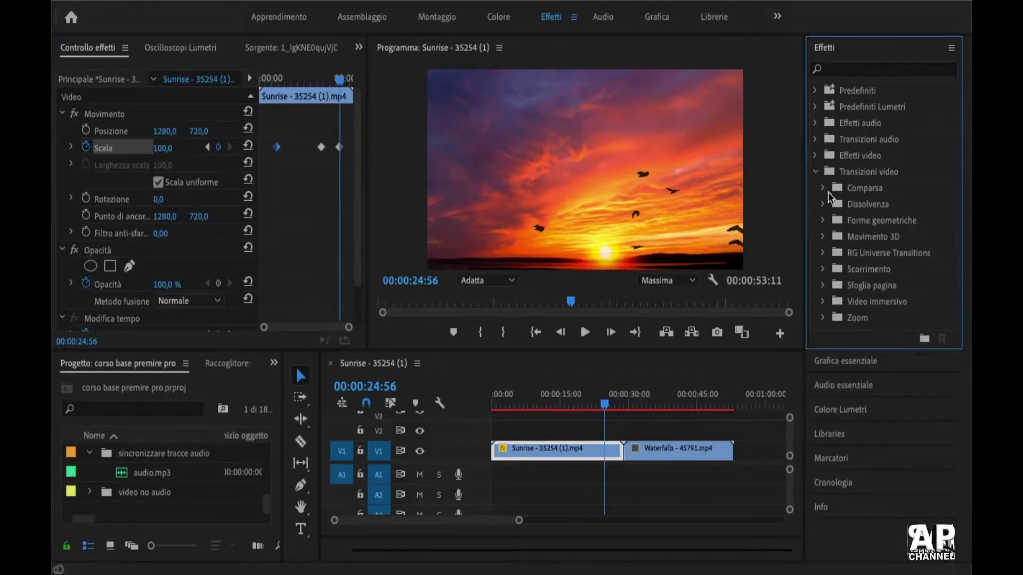
click(823, 205)
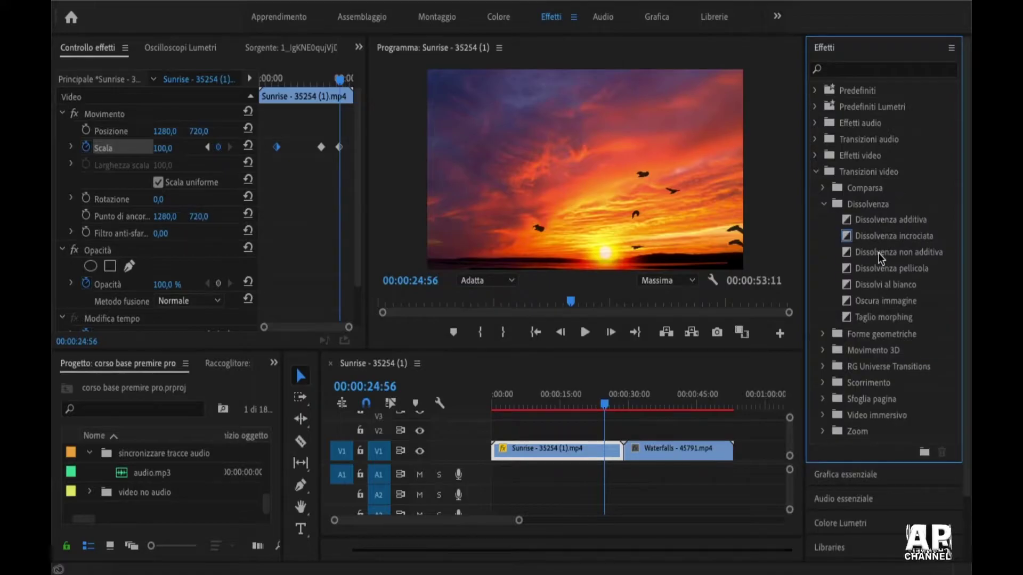
drag(877, 242, 622, 449)
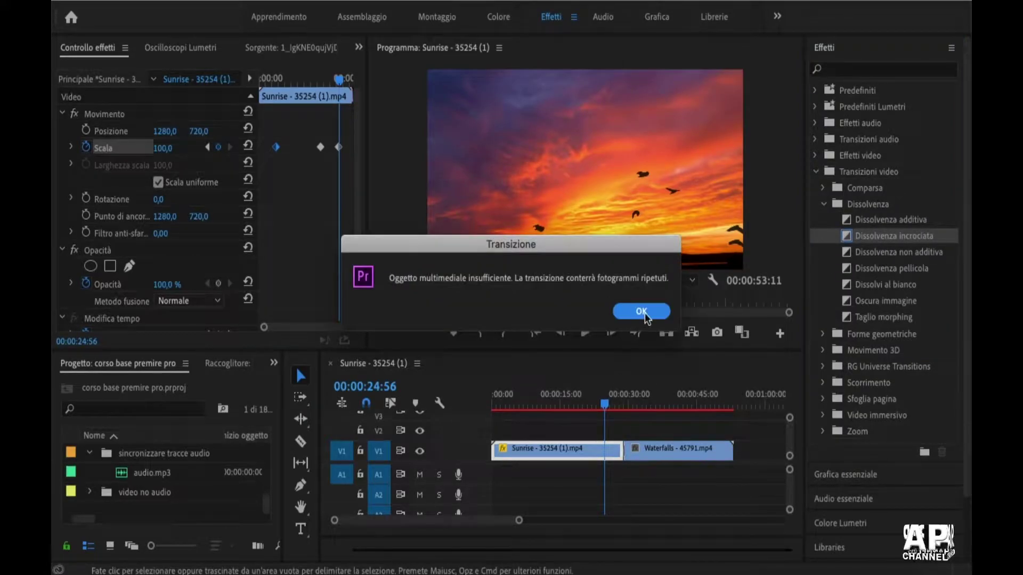
click(641, 311)
Play back the cross-fade from around 00:00:25:53
click(609, 406)
mouse_move(609, 406)
mouse_down()
mouse_move(628, 410)
mouse_move(618, 410)
mouse_up()
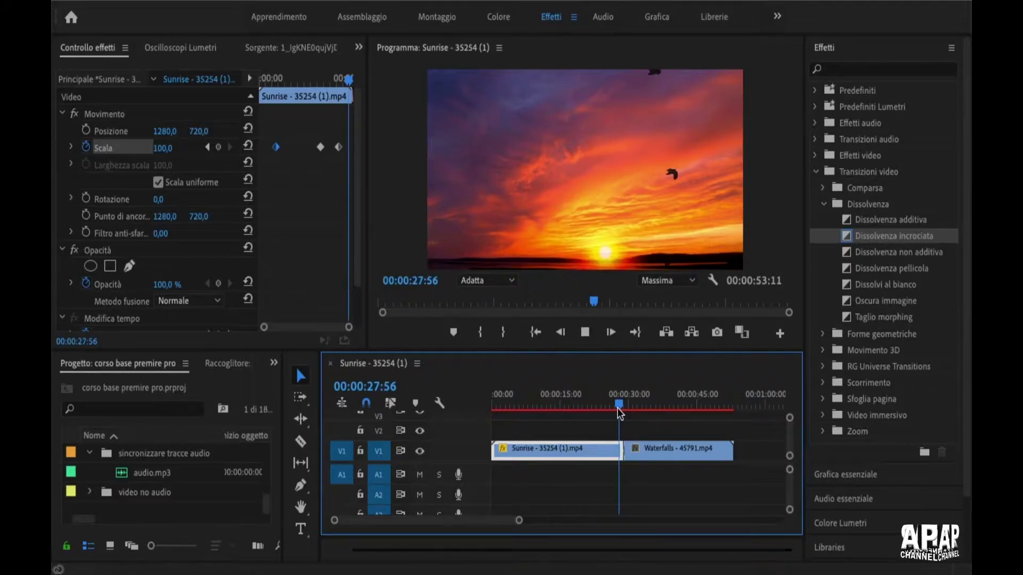
key(space)
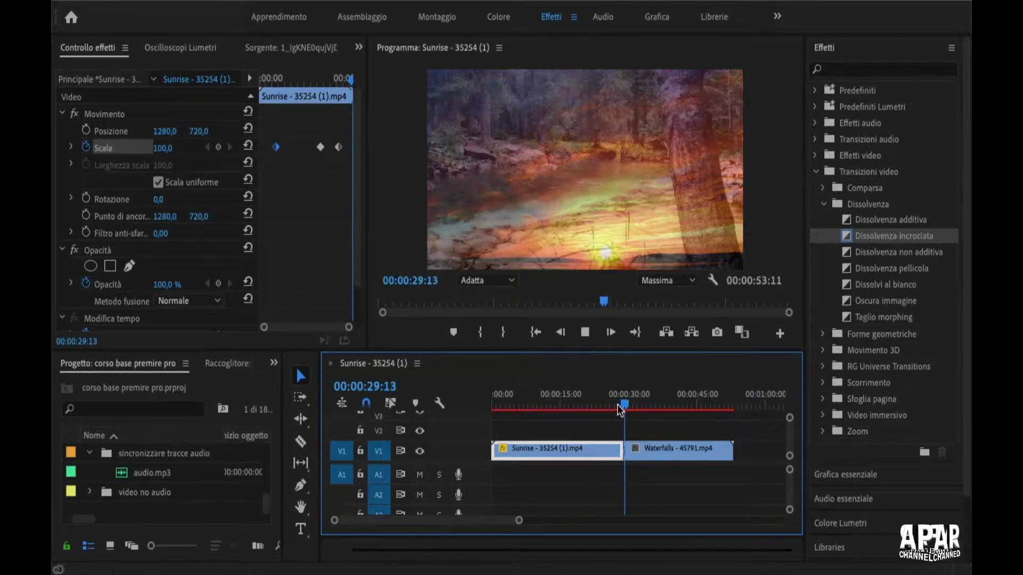
key(space)
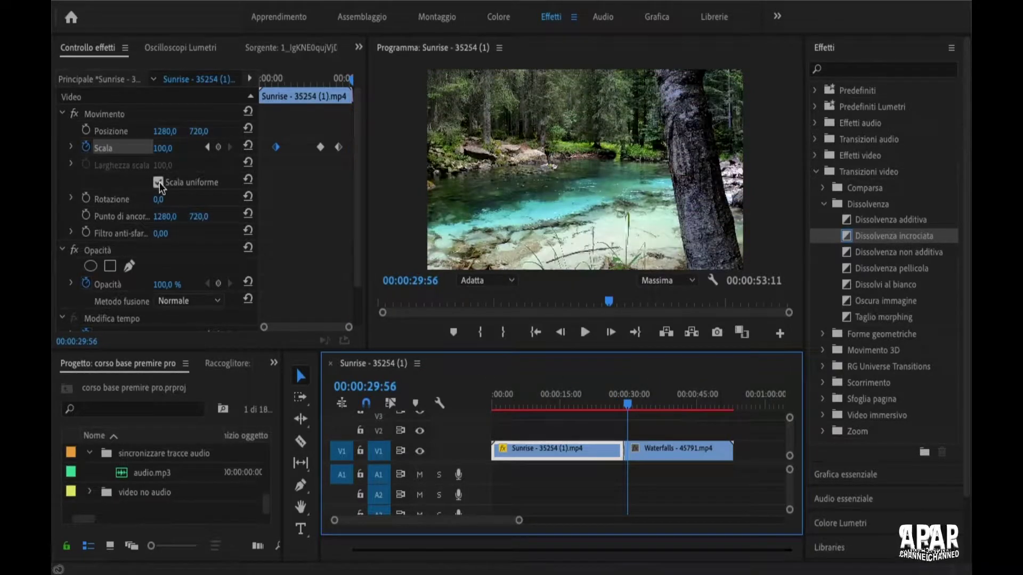
Start Opacità keyframes on Waterfalls and set opacity to 0% at 00:00:36:27
click(647, 454)
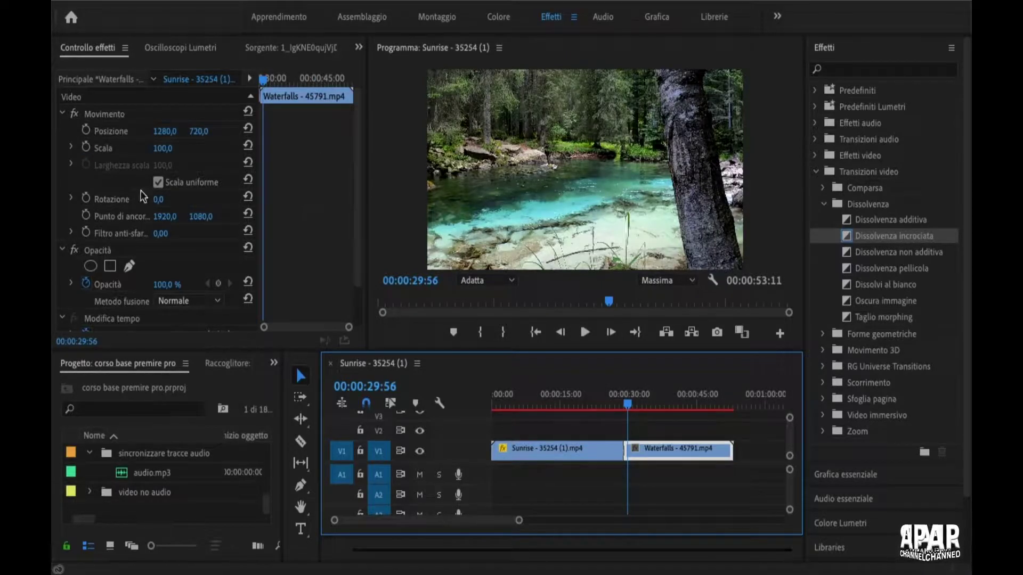
click(221, 284)
click(647, 406)
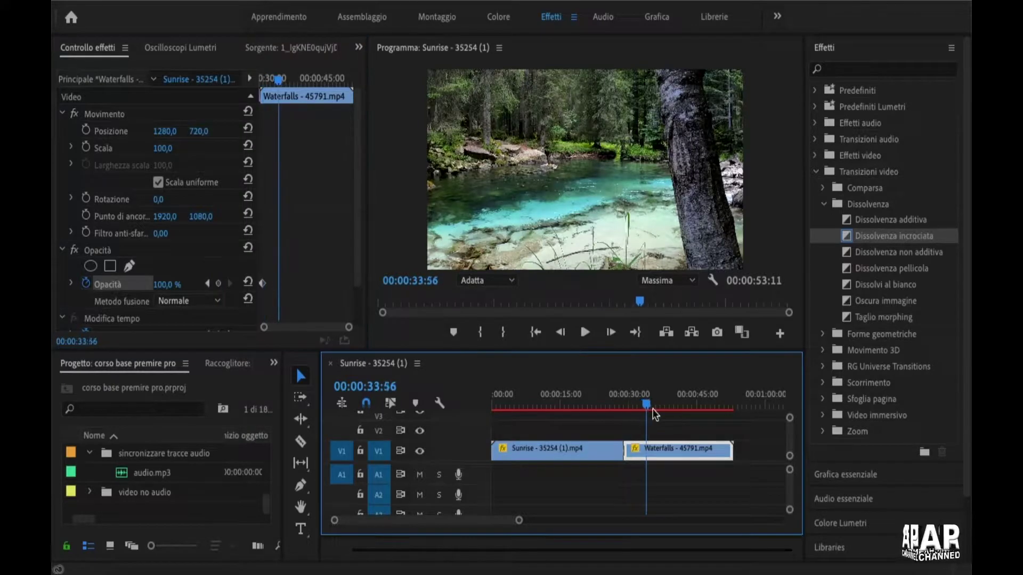
click(656, 409)
click(166, 285)
text(0)
key(Return)
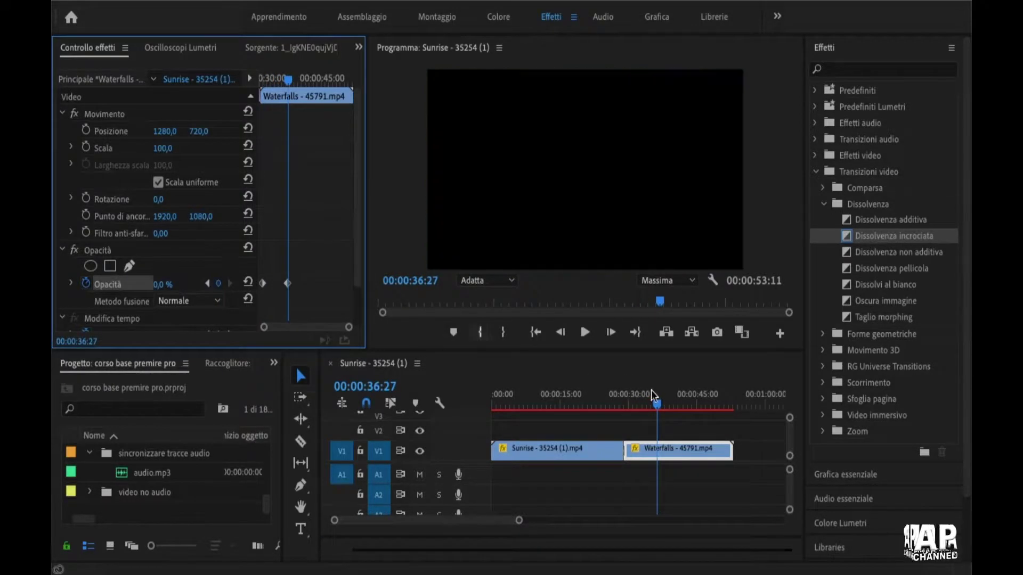
Hold 0% with a keyframe at 00:00:38:02, then return to 100% at 00:00:42:37
drag(664, 406, 665, 406)
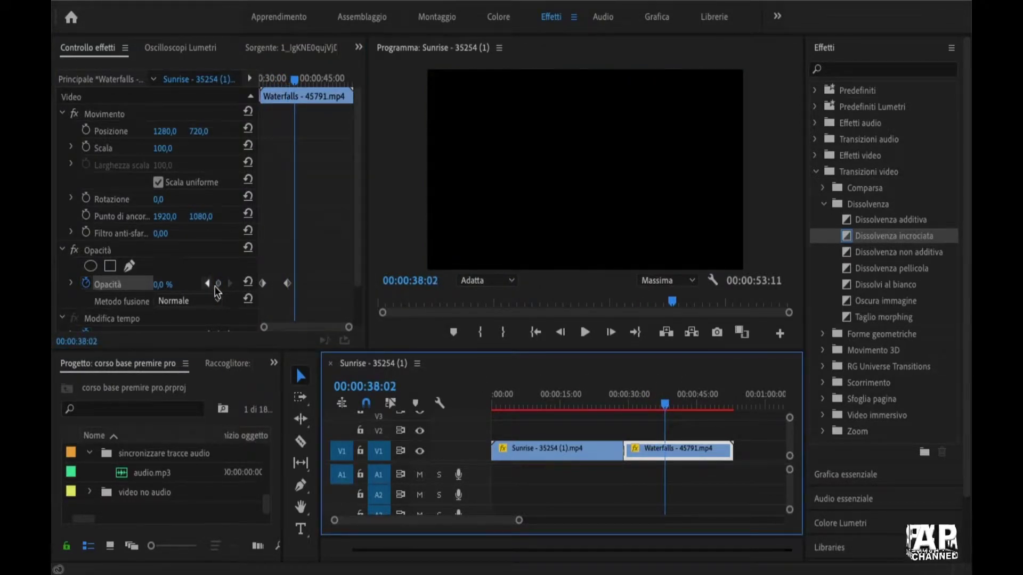
click(219, 284)
click(681, 407)
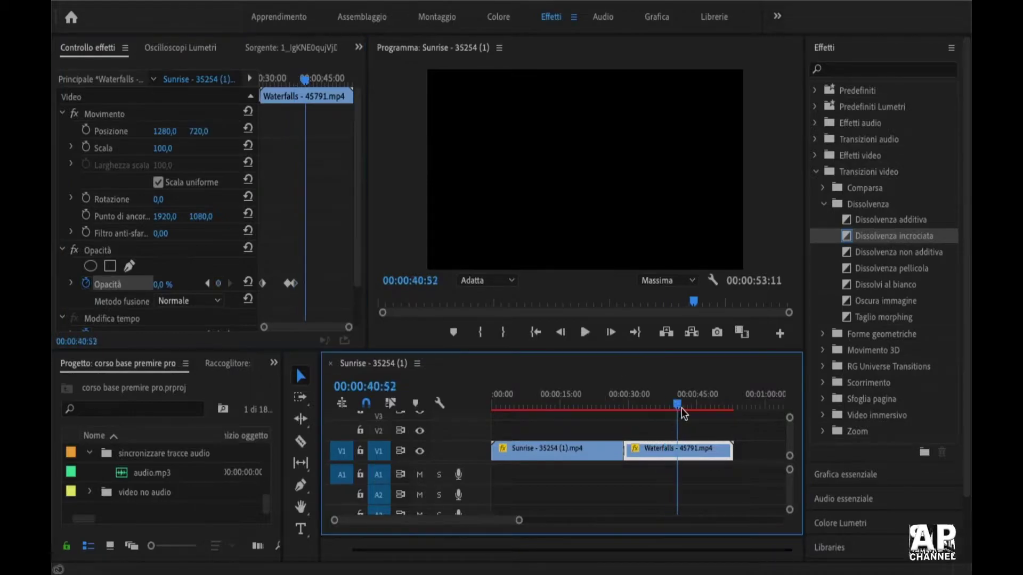
click(686, 409)
click(160, 285)
text(100)
key(Return)
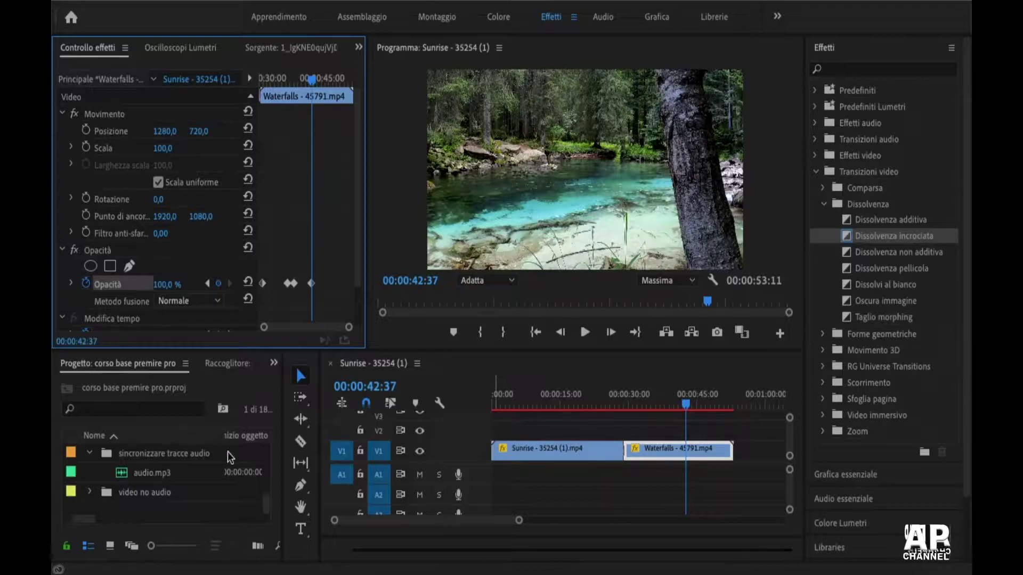
Remove item 1 from the project and place the copyright-free music on track A1
scroll(176, 474, up, 5)
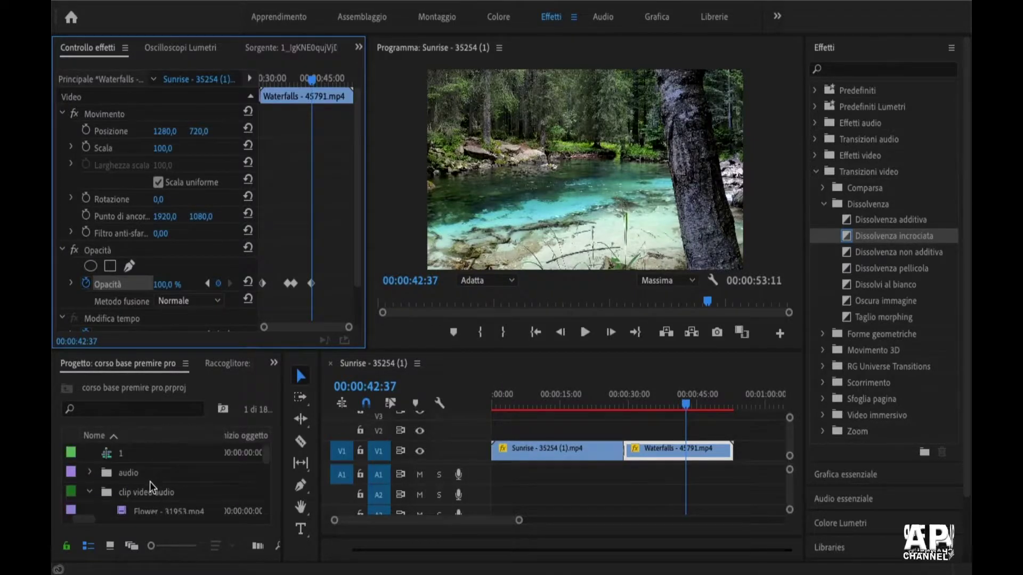
click(108, 458)
key(Delete)
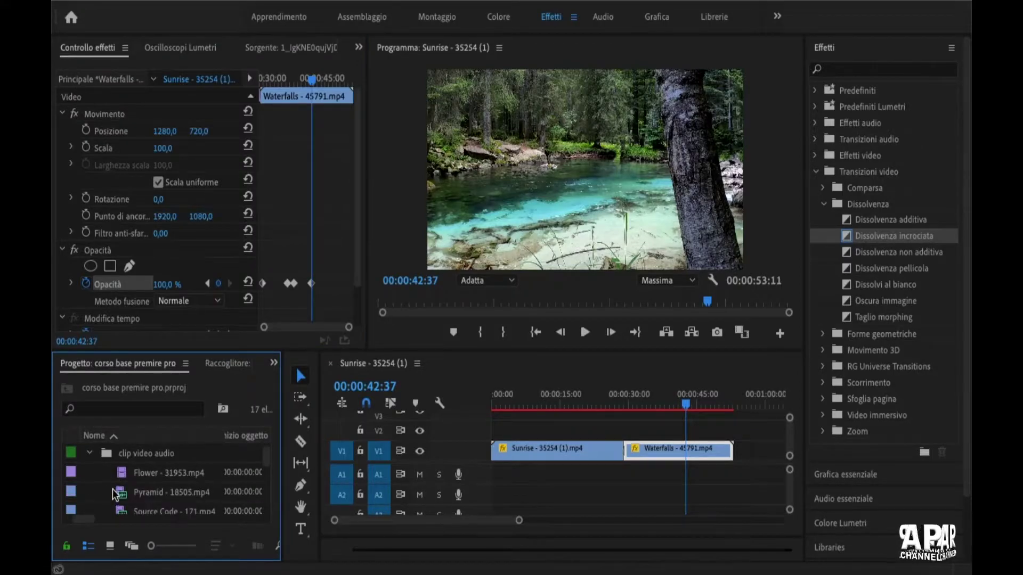
click(89, 454)
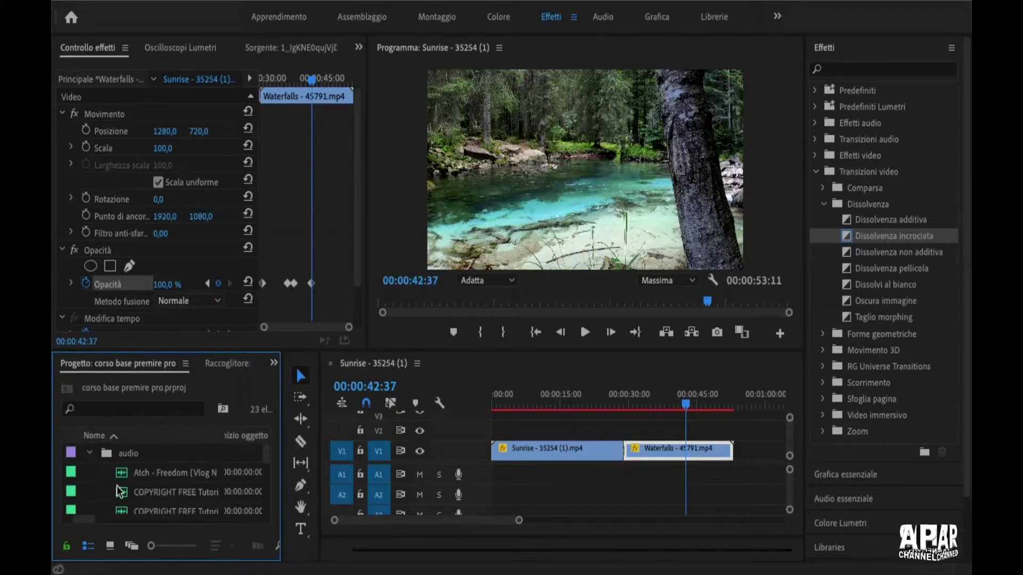
mouse_move(128, 491)
mouse_down()
mouse_move(419, 493)
mouse_move(495, 474)
mouse_up()
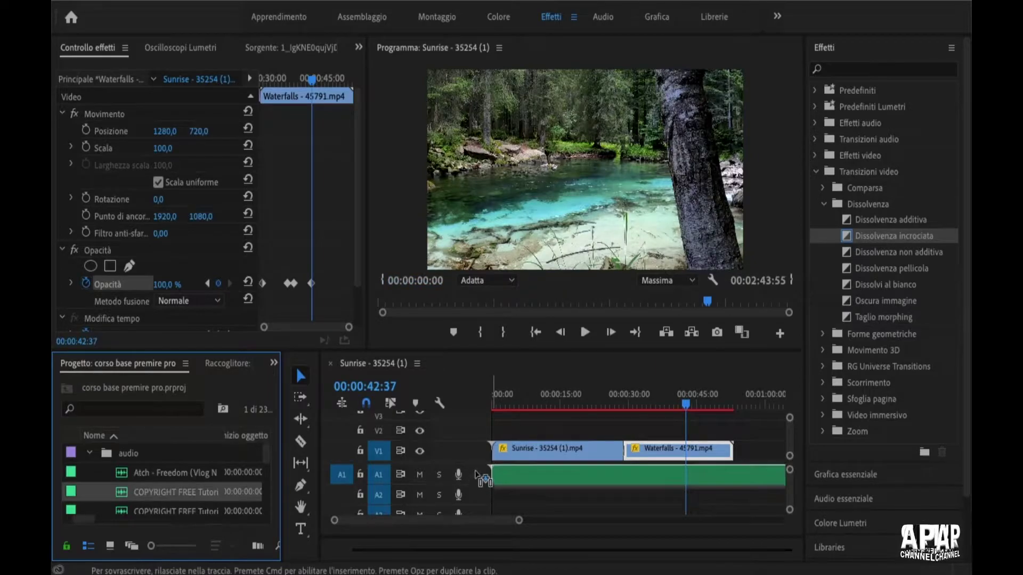
Razor the music where the Waterfalls clip ends and delete the leftover tail
key(c)
click(735, 475)
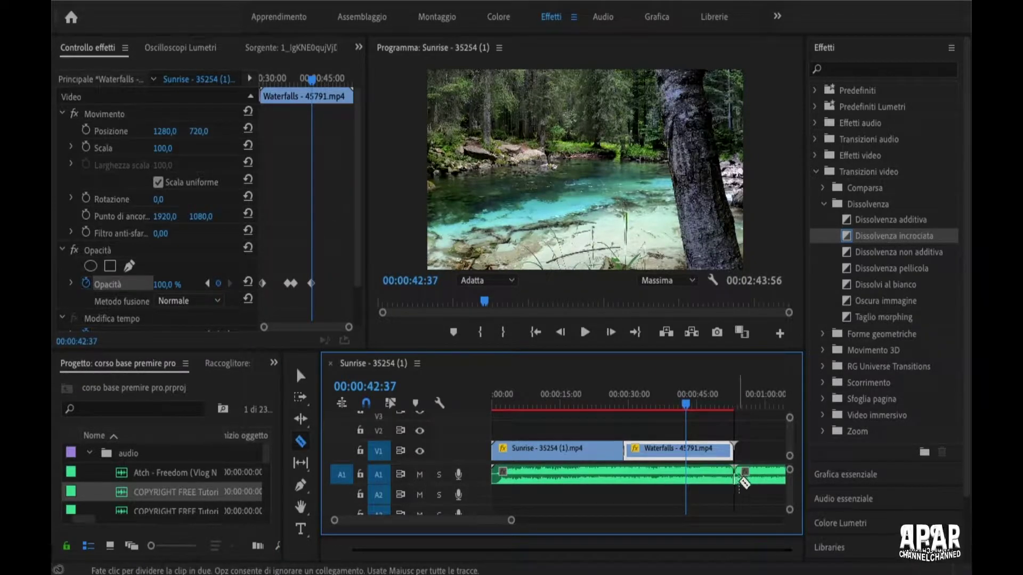
key(v)
click(747, 478)
key(Delete)
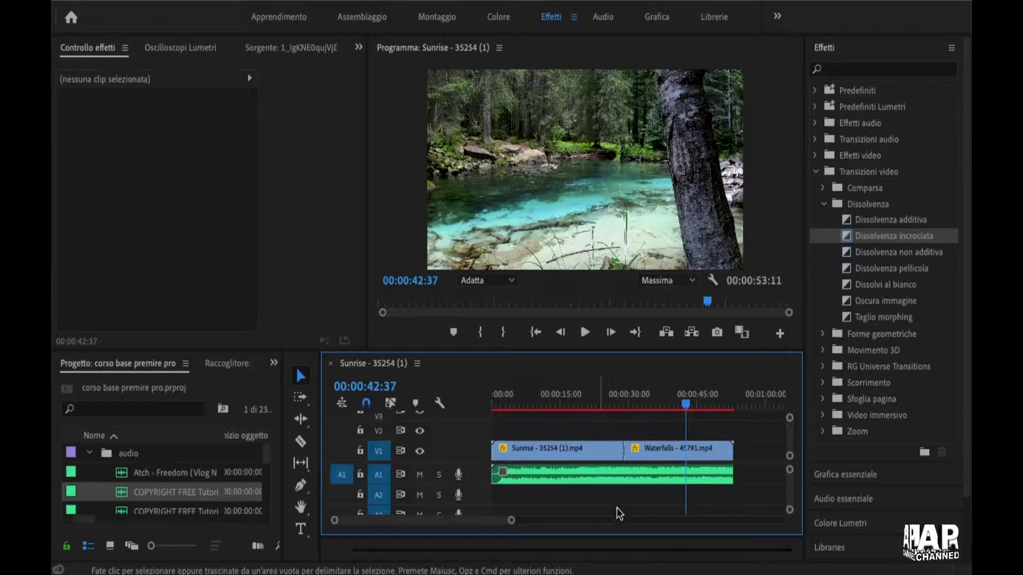
Nest the selected Sunrise, Waterfalls and music clips into a sequence named 'Prima sequenza'
drag(748, 490, 548, 429)
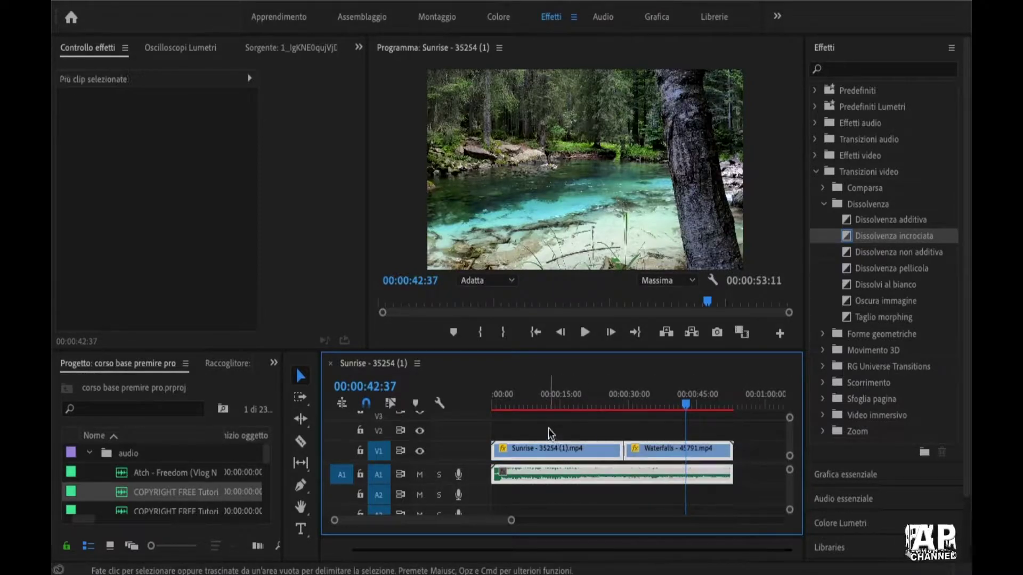
right_click(540, 449)
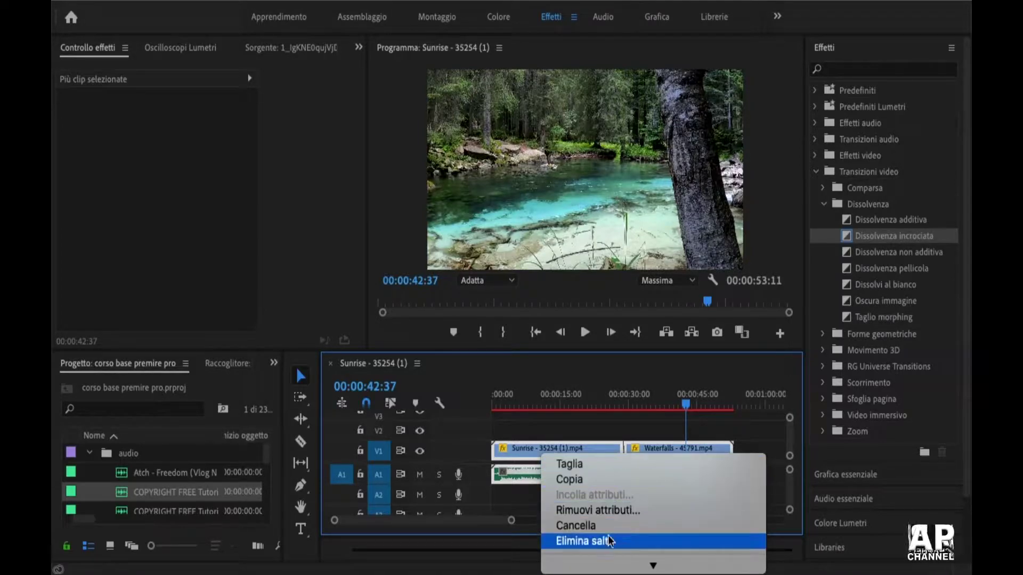
scroll(608, 535, down, 10)
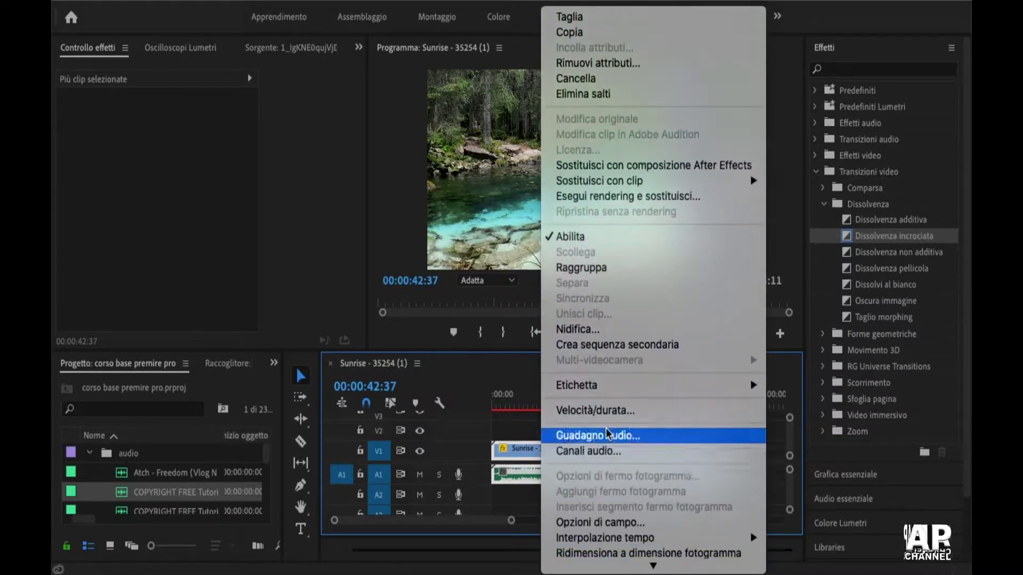
click(592, 333)
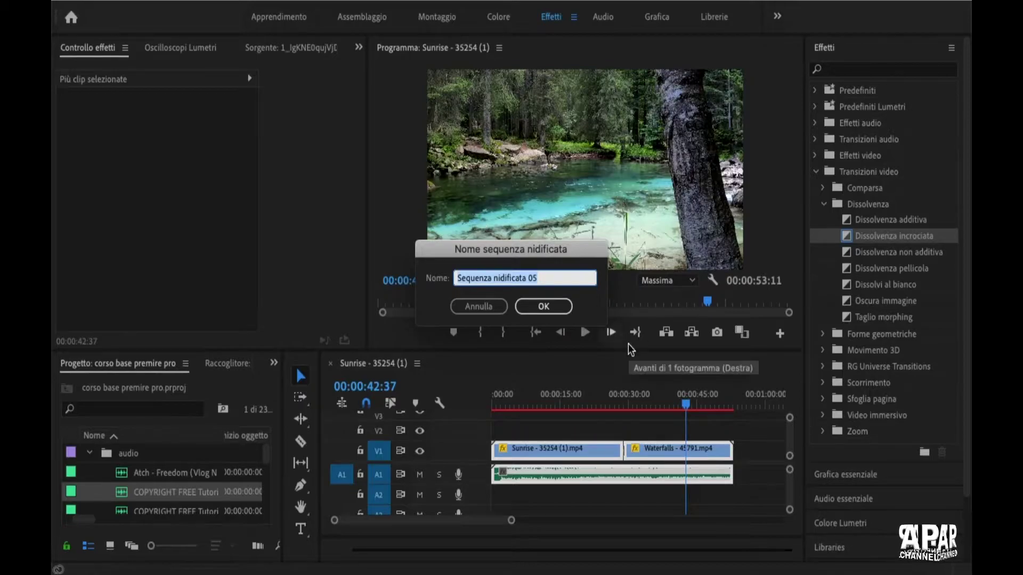
text(Prim)
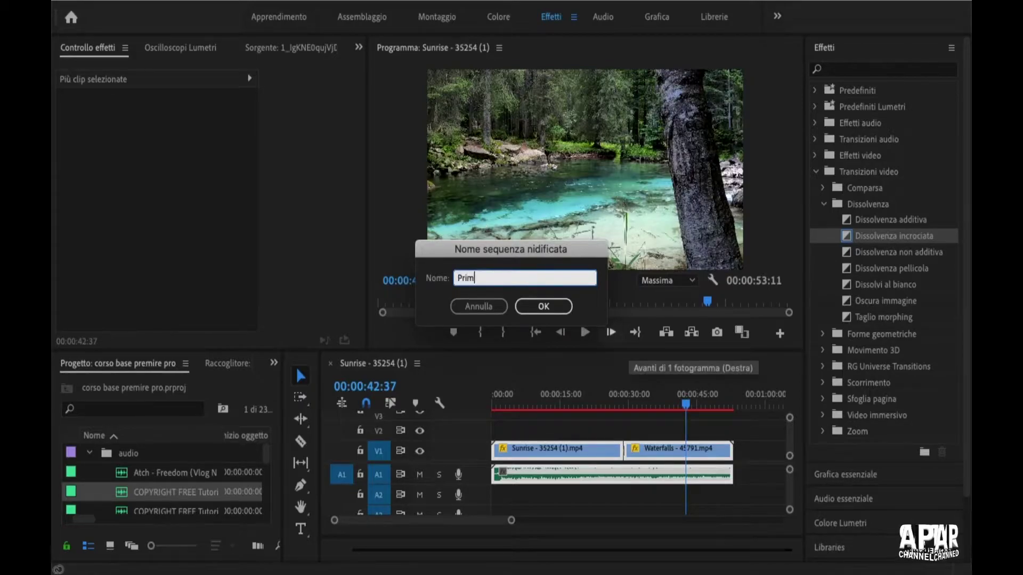
text(a se)
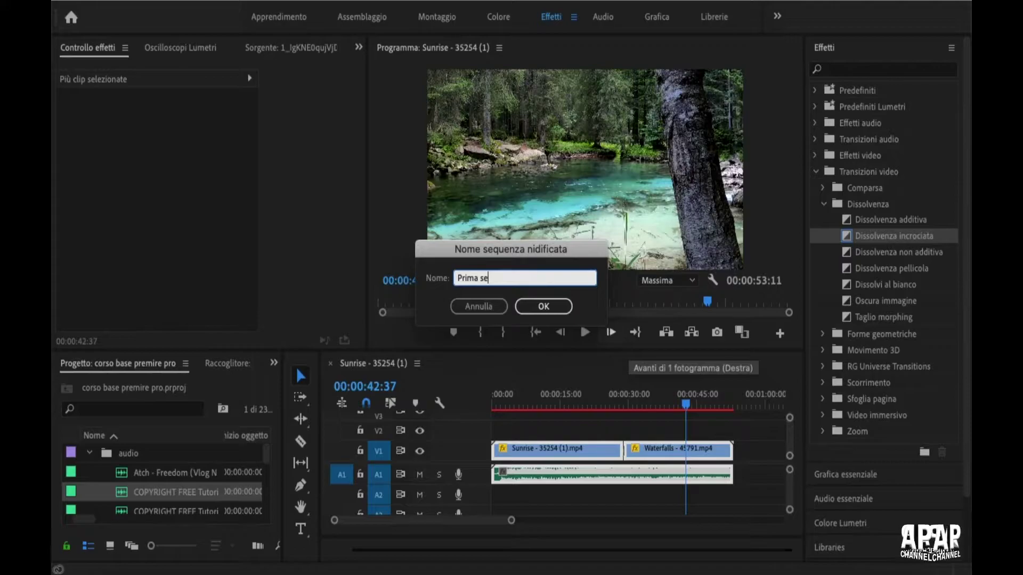
text(quenza)
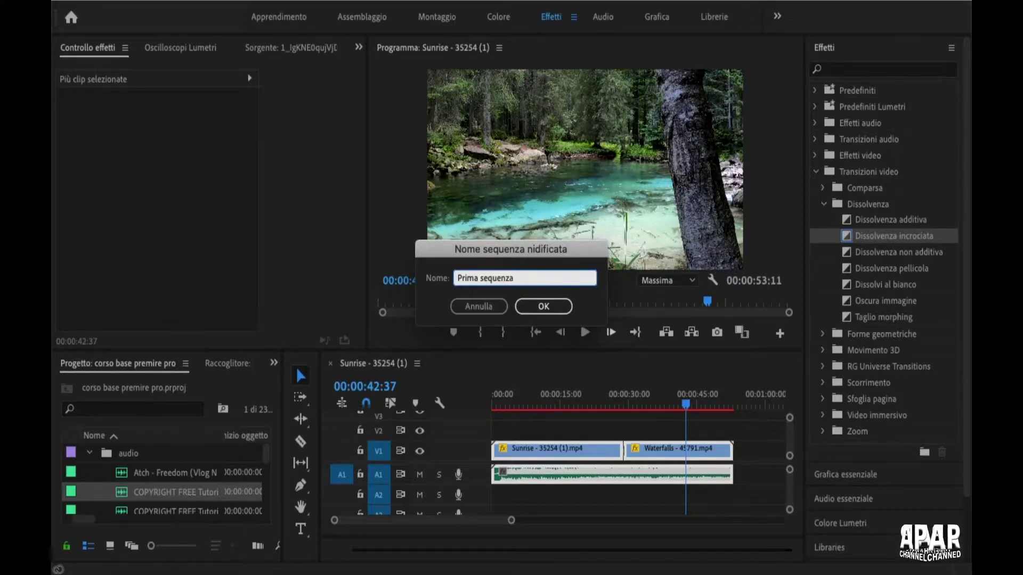
key(Return)
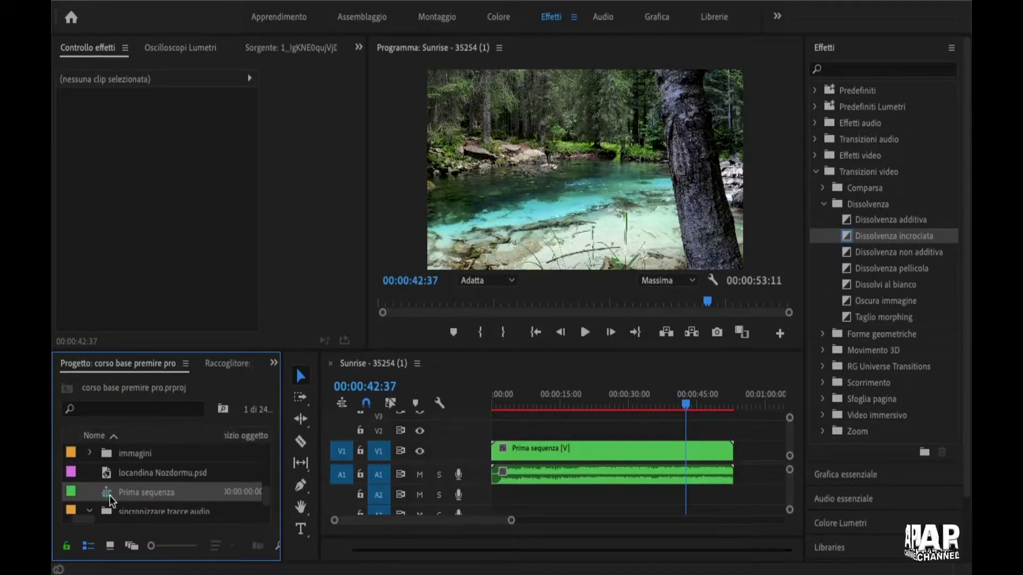
Open Prima sequenza in its own timeline, then return to the Sunrise - 35254 (1) sequence
mouse_move(110, 495)
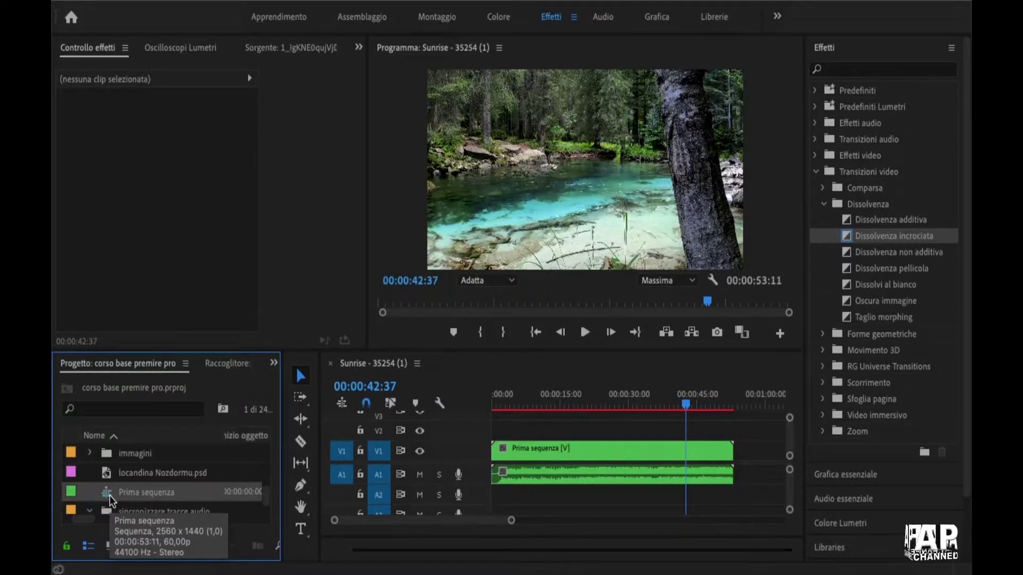
double_click(110, 497)
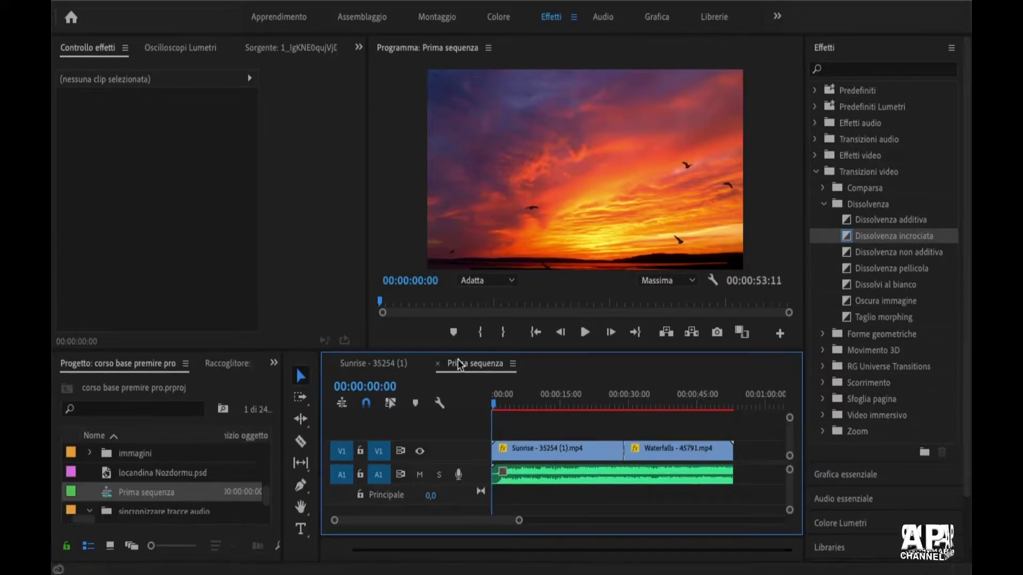
click(370, 364)
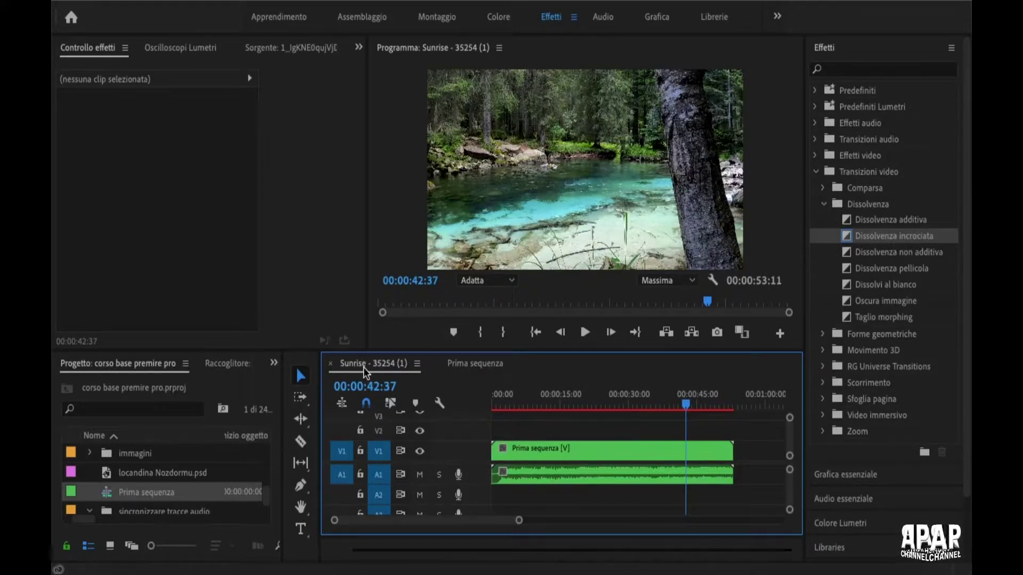
Collapse the audio and clip video audio folders and maximize the Project panel
scroll(180, 497, up, 2)
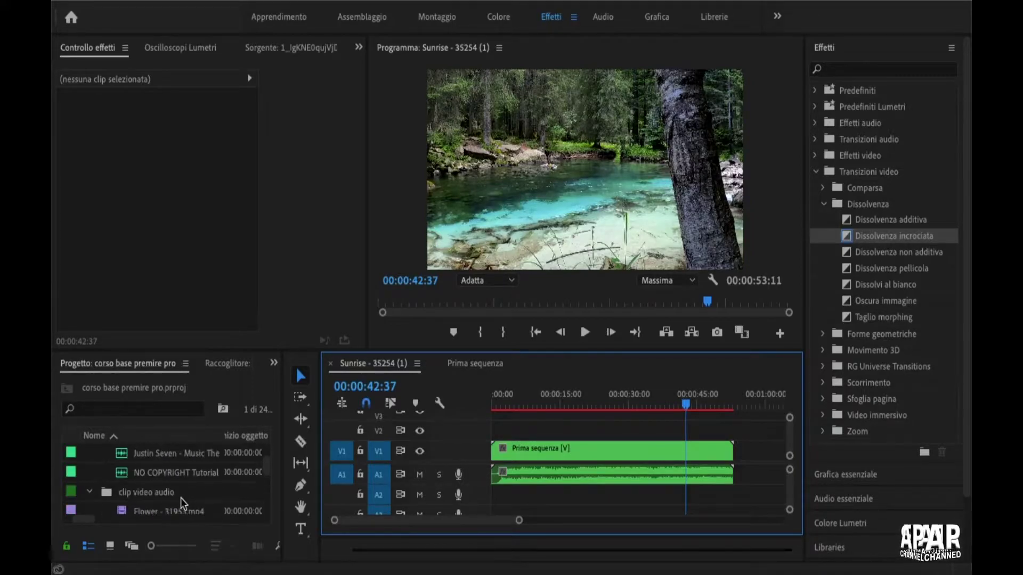
scroll(180, 498, up, 2)
scroll(181, 497, up, 2)
click(89, 454)
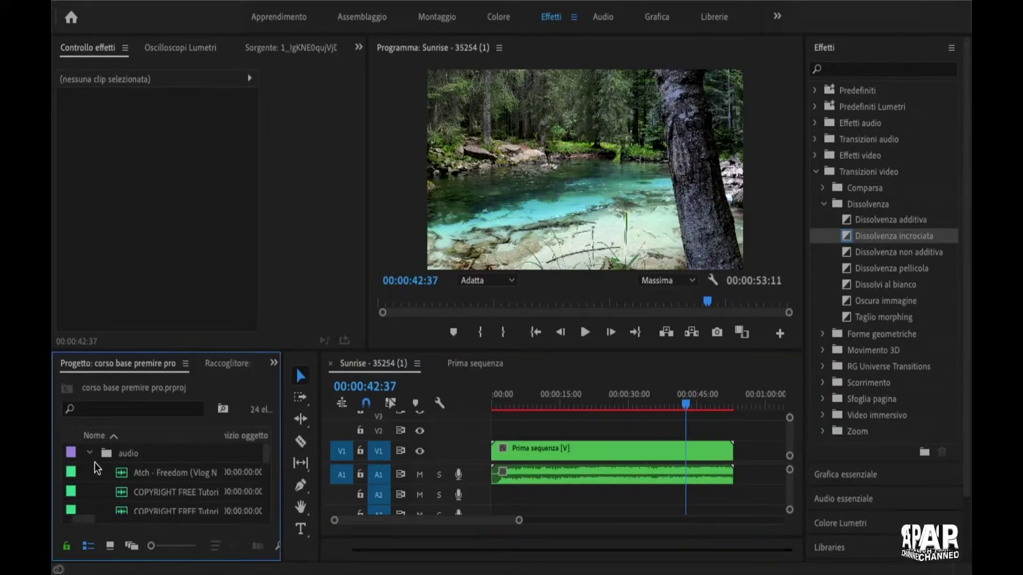
click(89, 473)
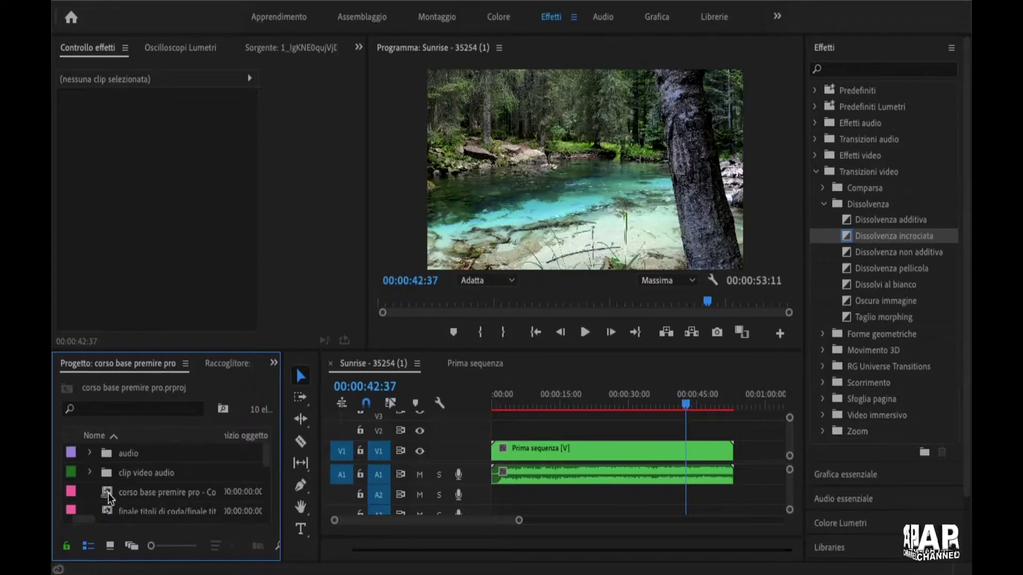
key(grave)
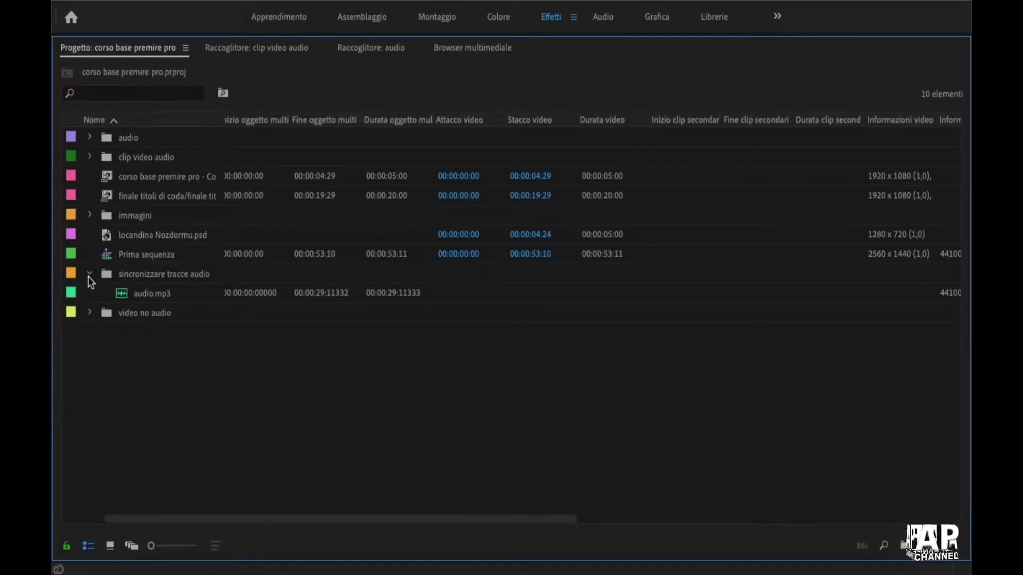
Rename the Sunrise - 35254 (1) sequence to 'sequenza da rendering' and restore the normal workspace
click(89, 275)
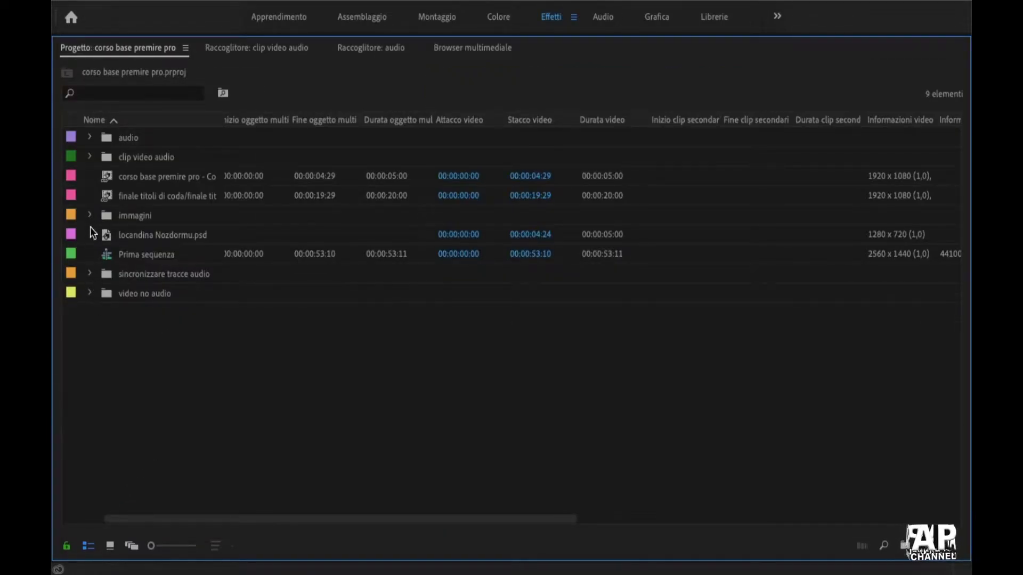
click(90, 156)
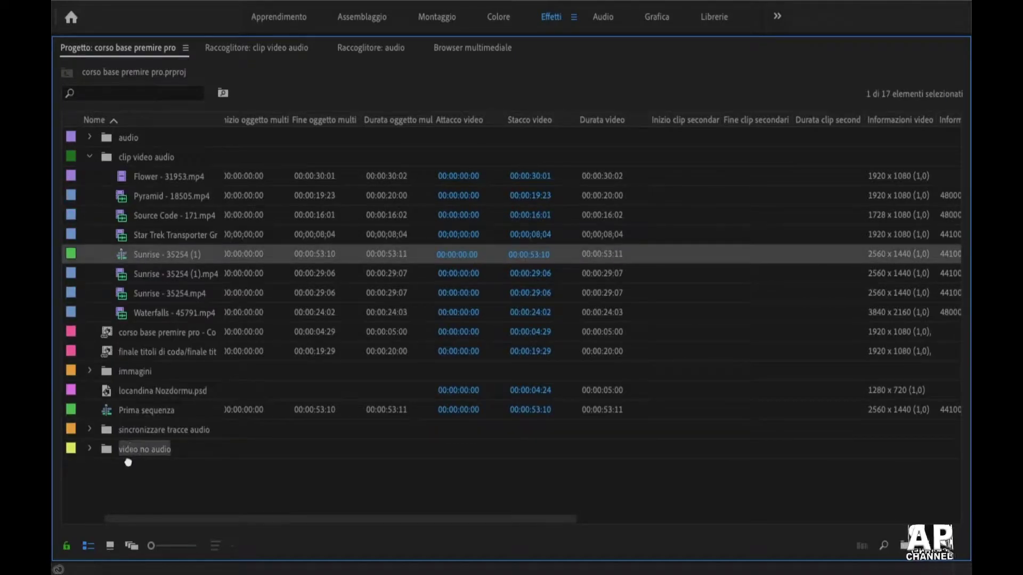
click(128, 432)
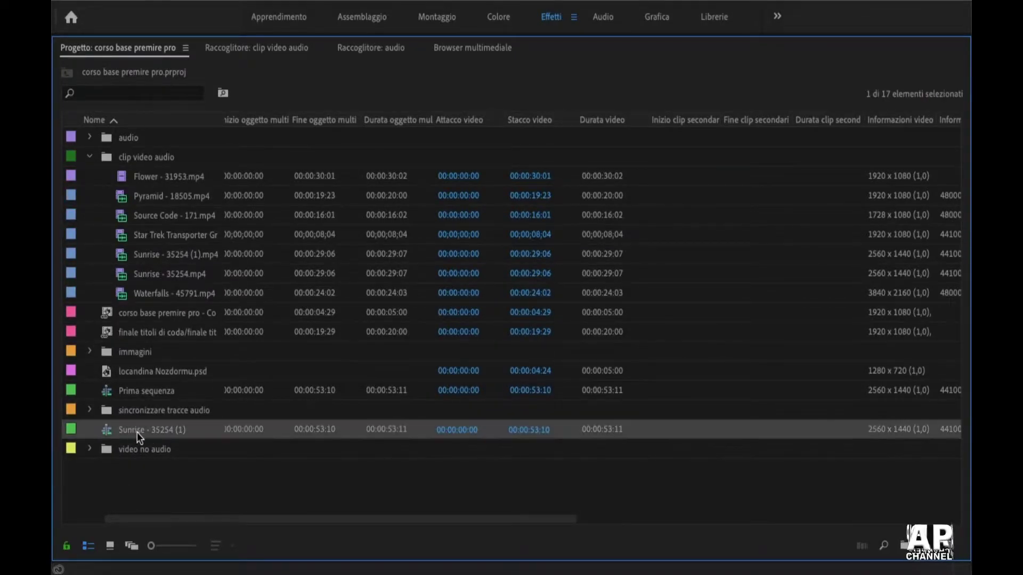
click(138, 432)
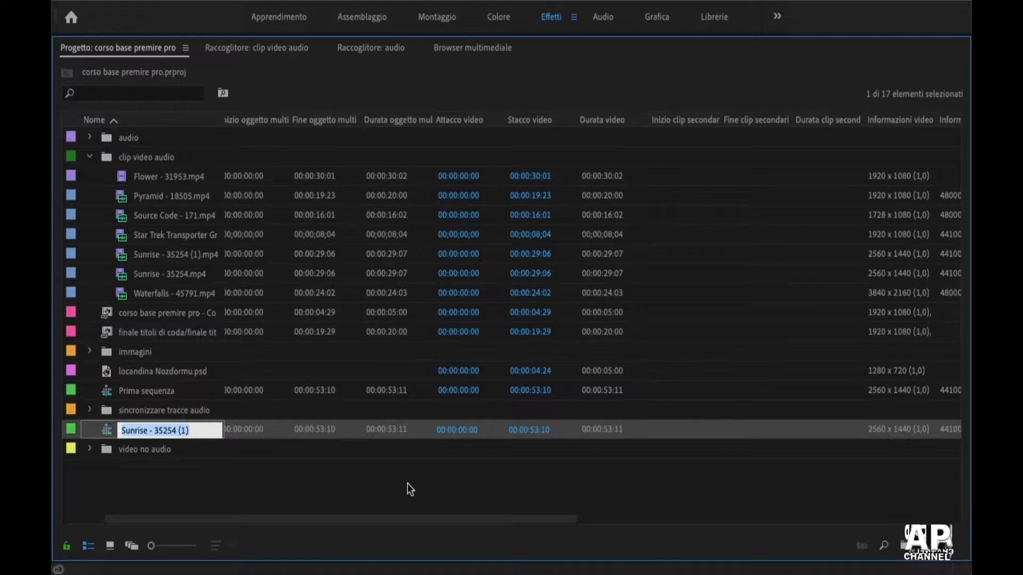
text(sequenza da rendering)
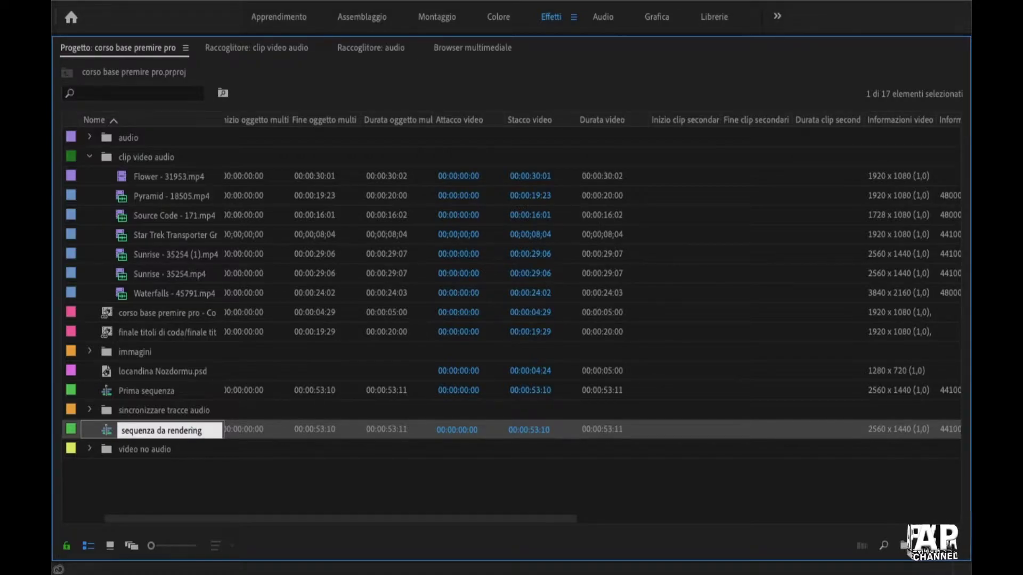
key(Tab)
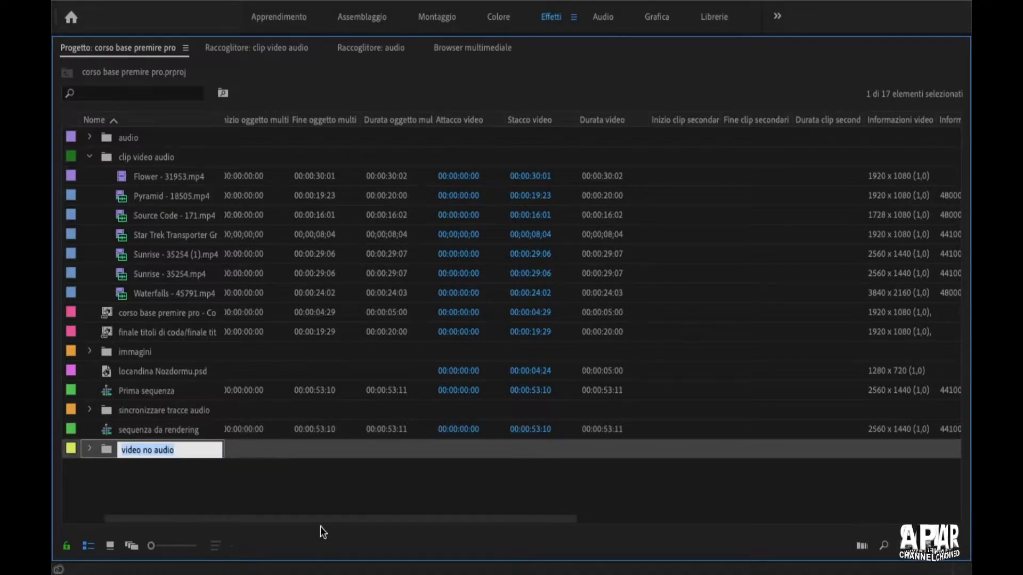
click(202, 461)
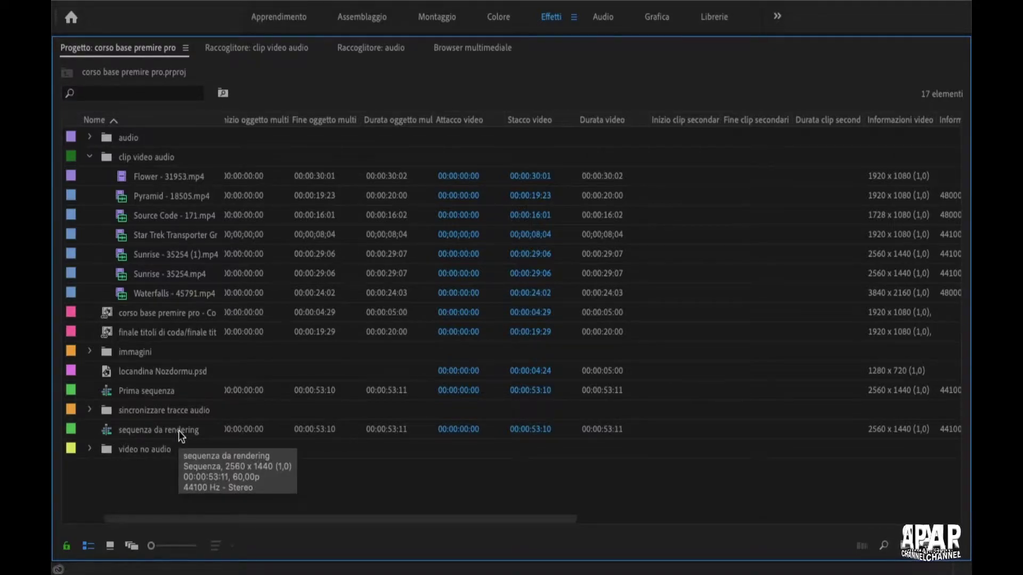
key(grave)
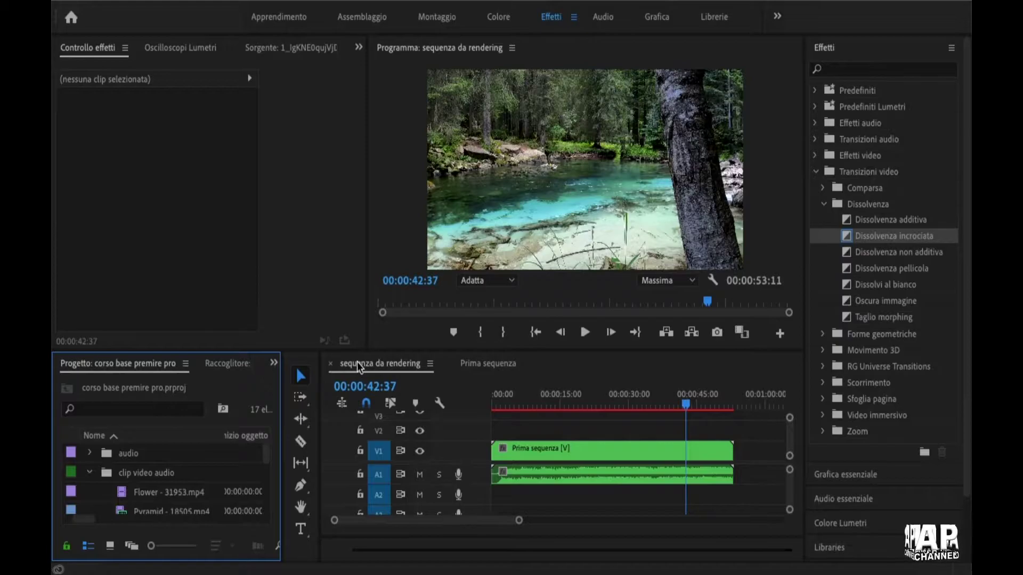
click(488, 362)
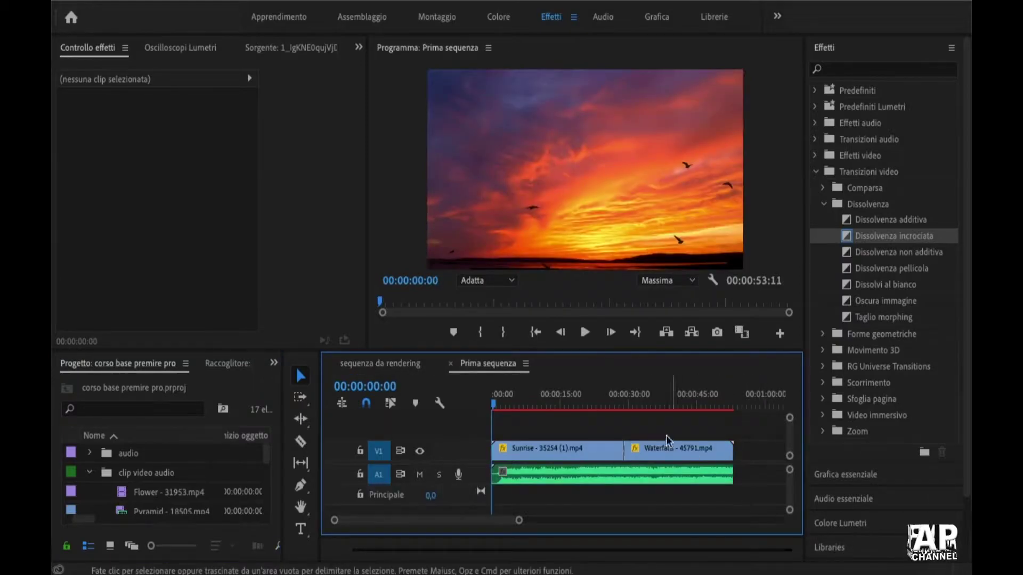
click(387, 364)
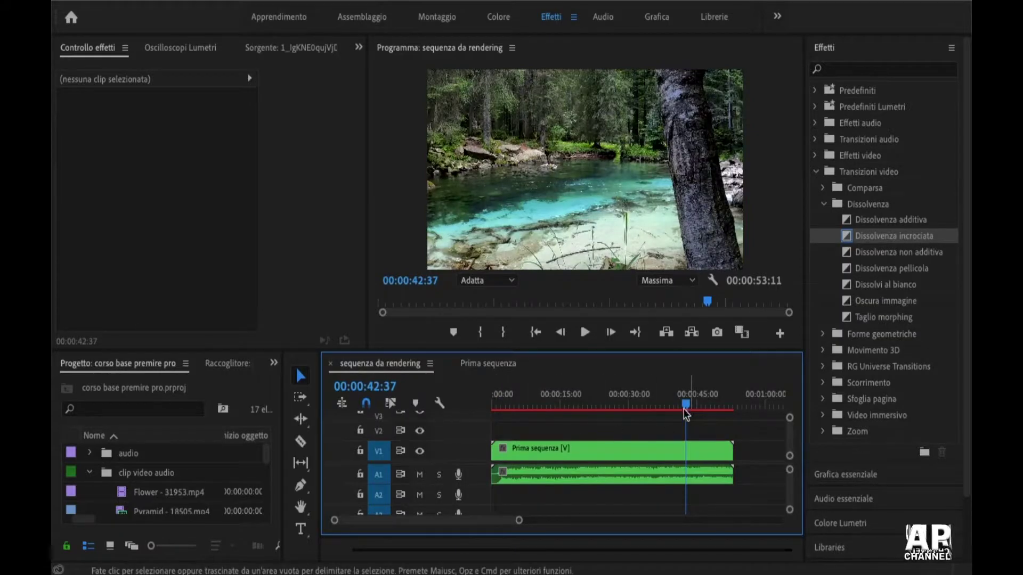
drag(686, 410, 542, 442)
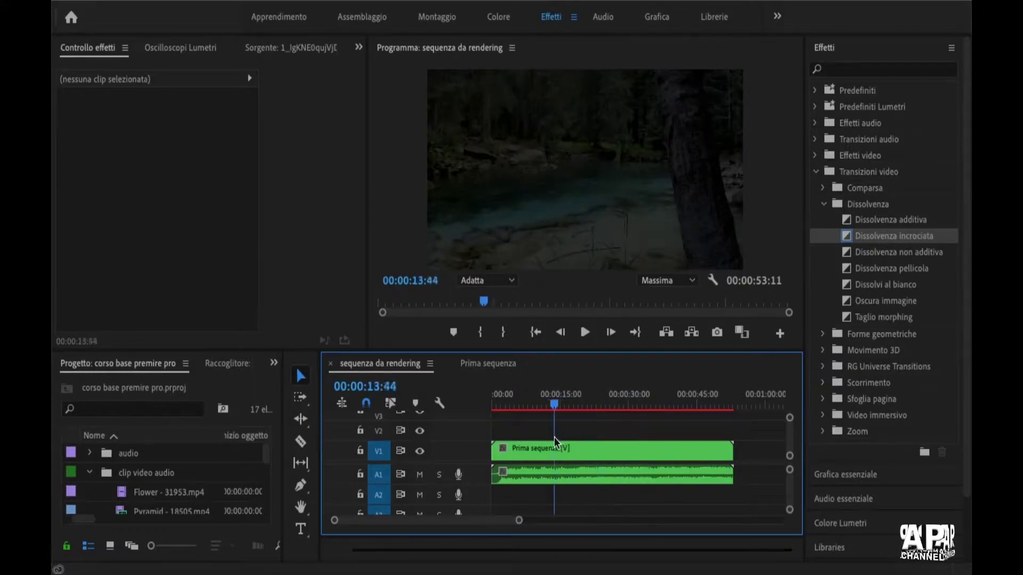
mouse_move(542, 440)
mouse_down()
mouse_move(522, 446)
mouse_move(648, 446)
mouse_up()
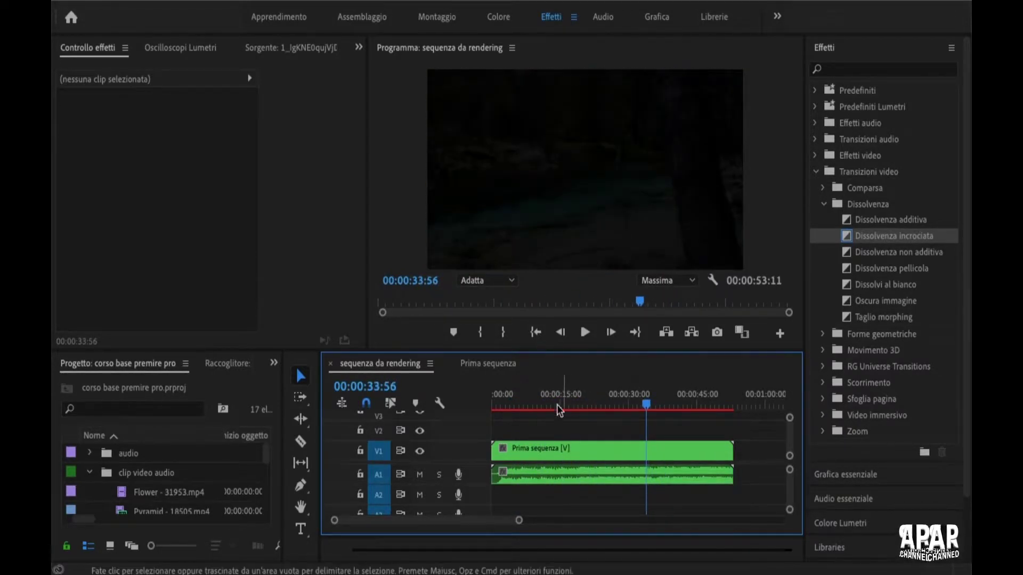
drag(644, 400, 651, 406)
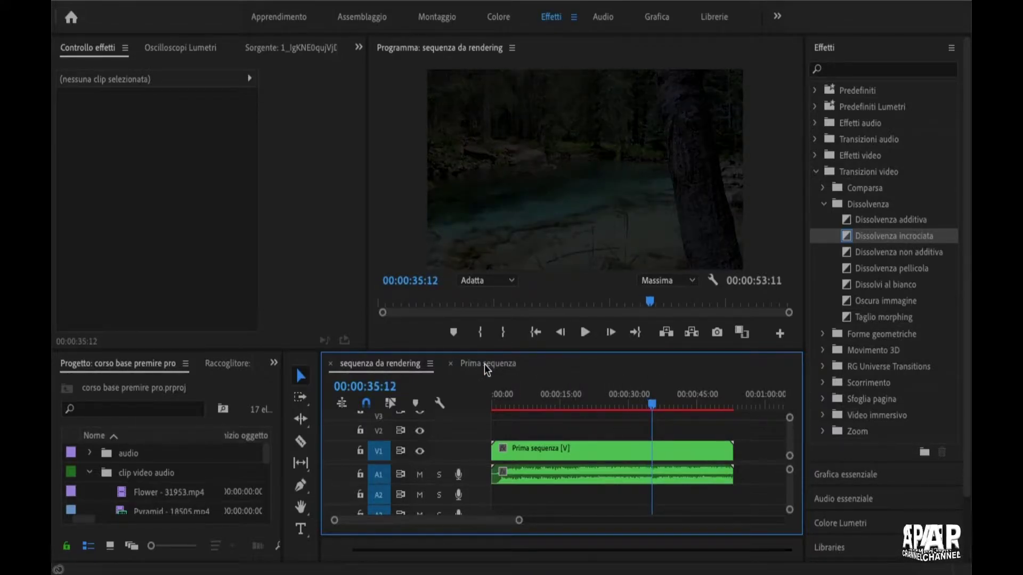
In Prima sequenza, delete all of Waterfalls' Opacity keyframes and save the project
click(486, 363)
click(666, 406)
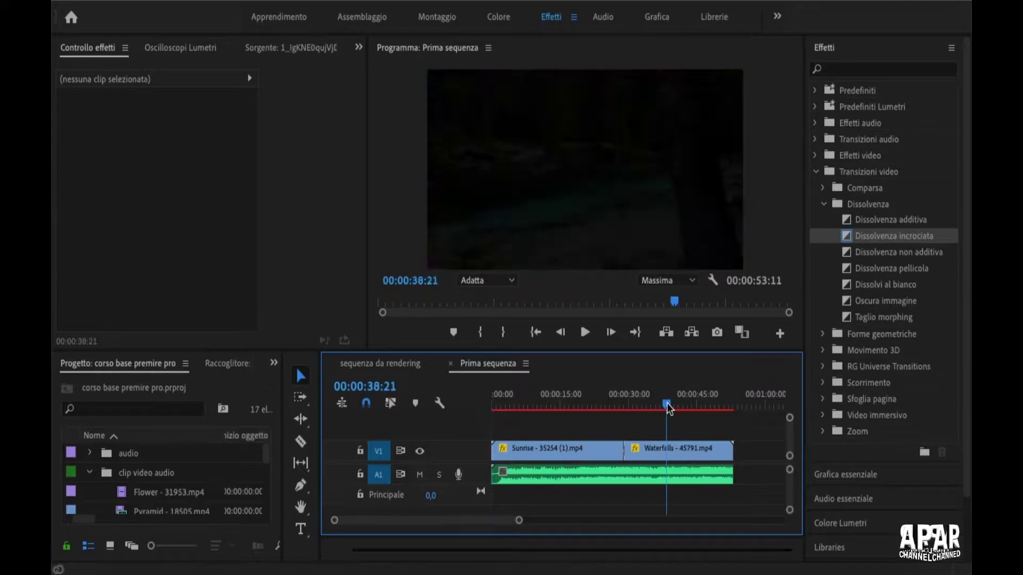
click(676, 459)
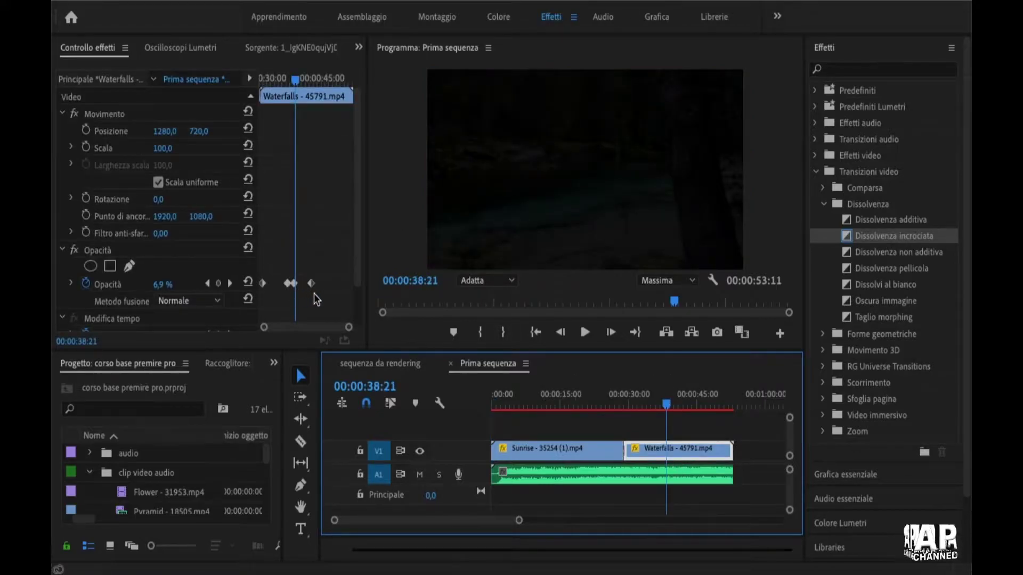
click(311, 283)
drag(287, 281, 259, 277)
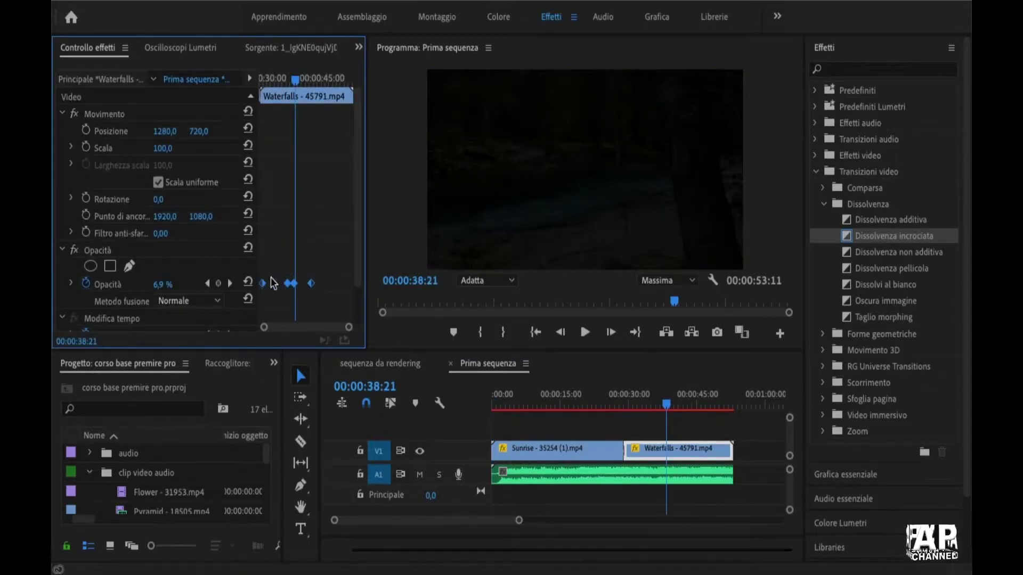
key(Delete)
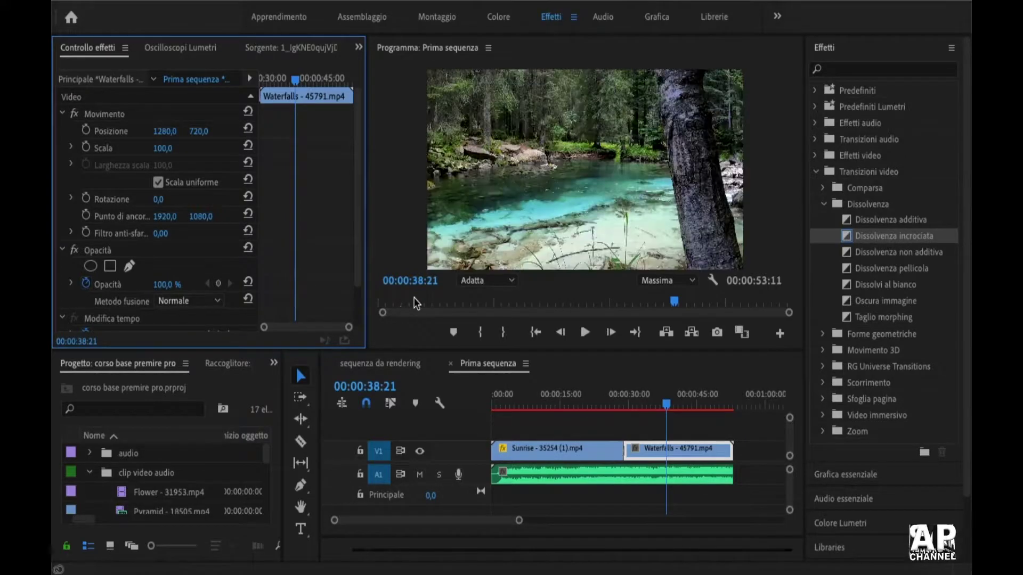
key(Right)
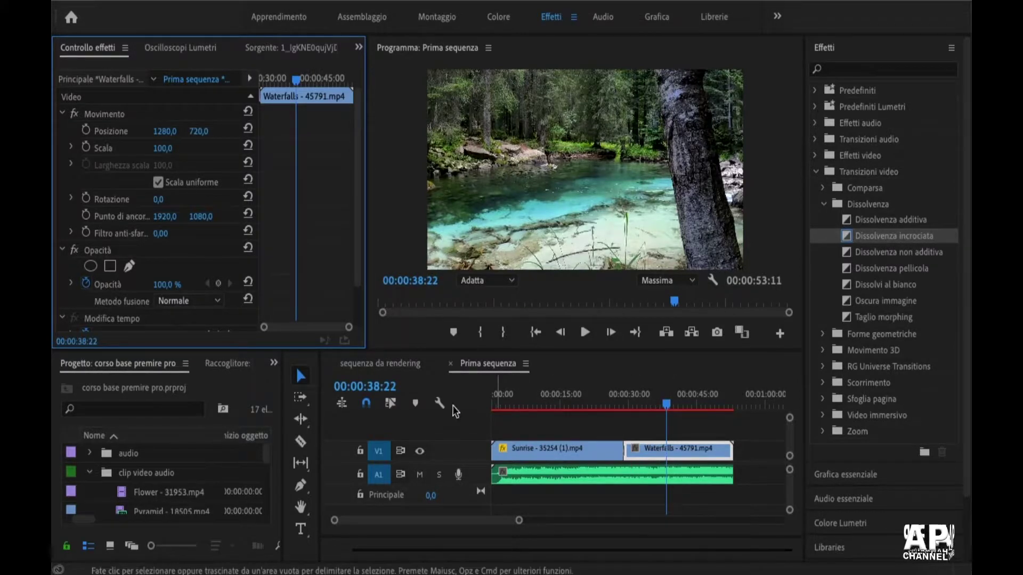
key(ctrl+s)
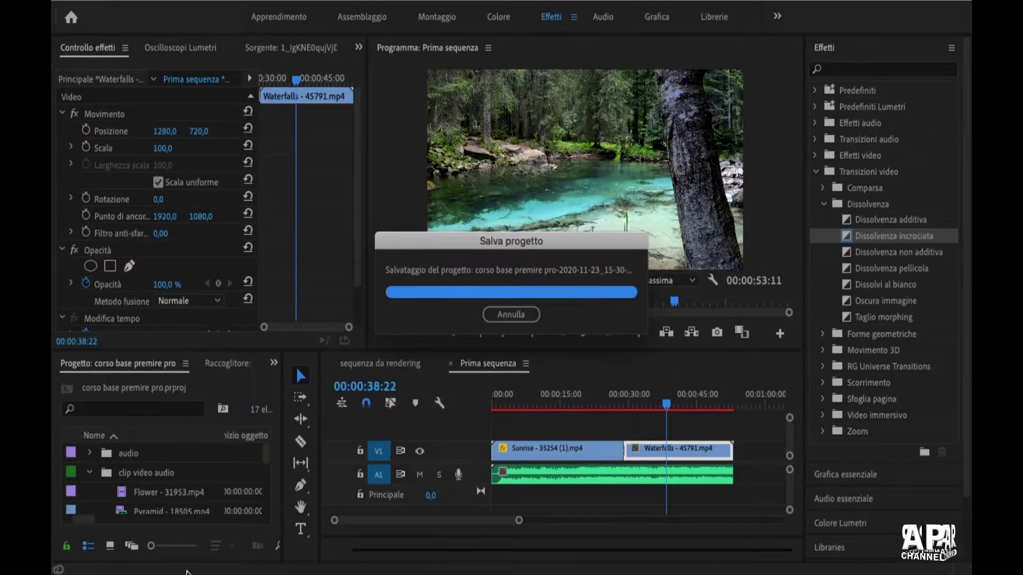
Switch to sequenza da rendering, preview around 35 seconds, and select the nested Prima sequenza clip
click(375, 365)
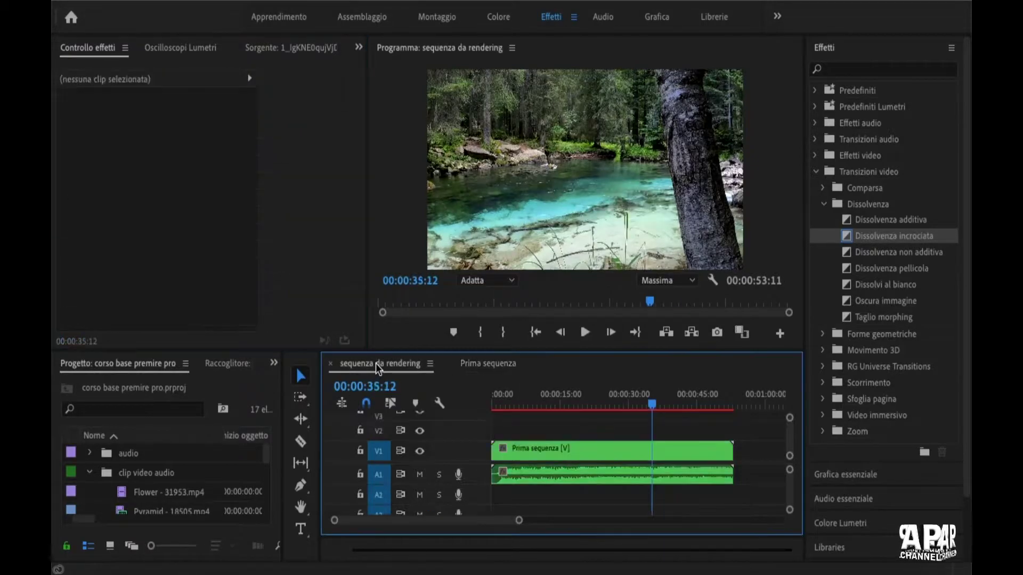
mouse_move(651, 403)
mouse_down()
mouse_move(678, 414)
mouse_move(651, 420)
mouse_up()
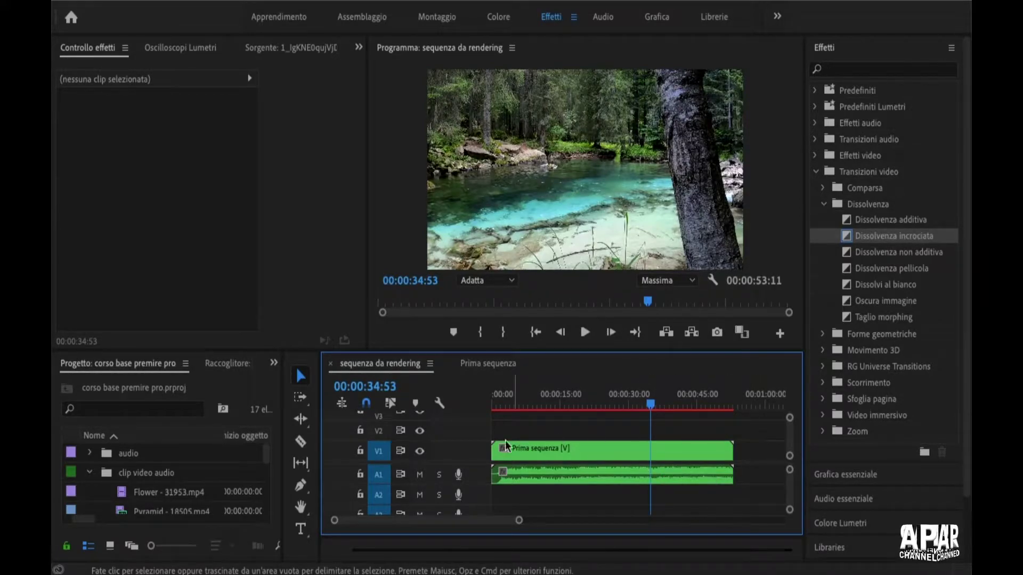
click(644, 452)
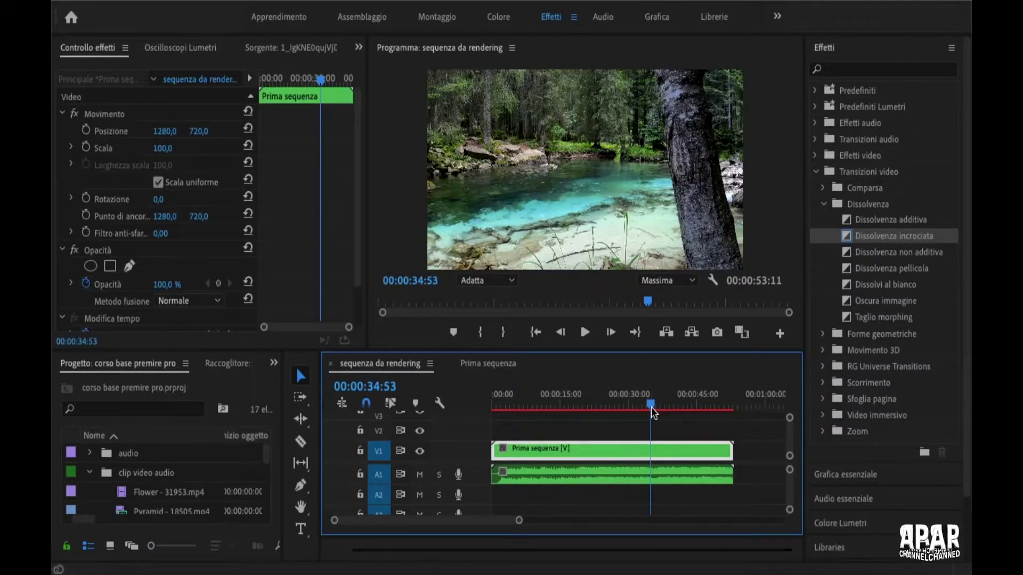
drag(651, 408, 596, 411)
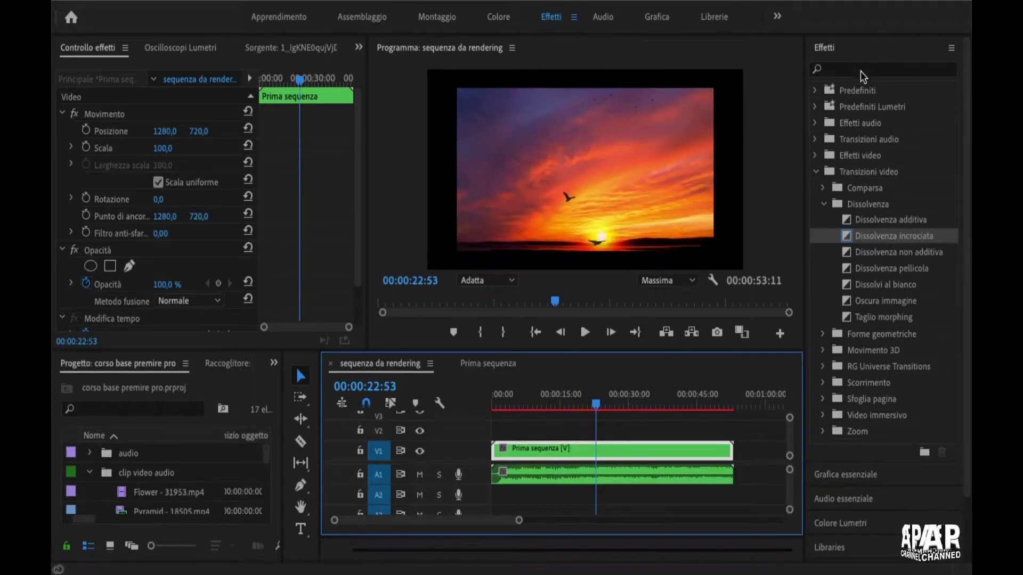
Blur the nested clip with Sfocatura gaussiana at 50, then view Prima sequenza from its start
click(861, 70)
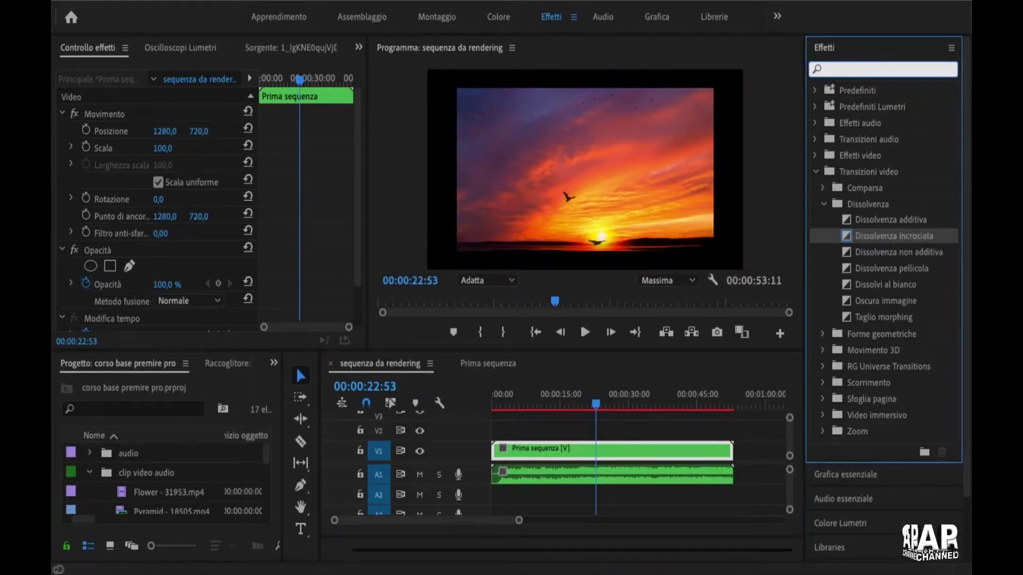
text(sfoc)
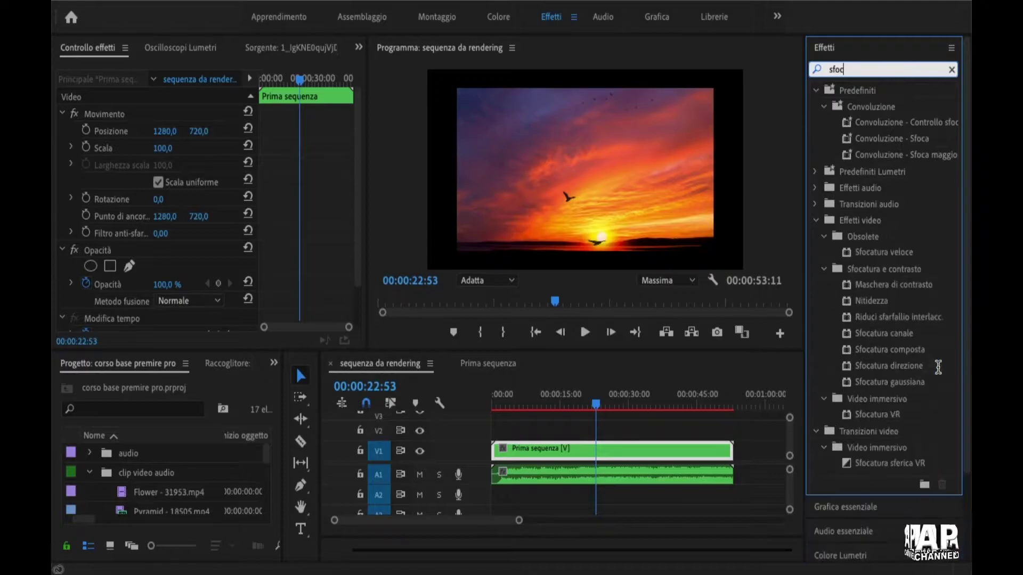
text(atura)
mouse_move(896, 349)
mouse_down()
mouse_move(642, 467)
mouse_move(639, 451)
mouse_up()
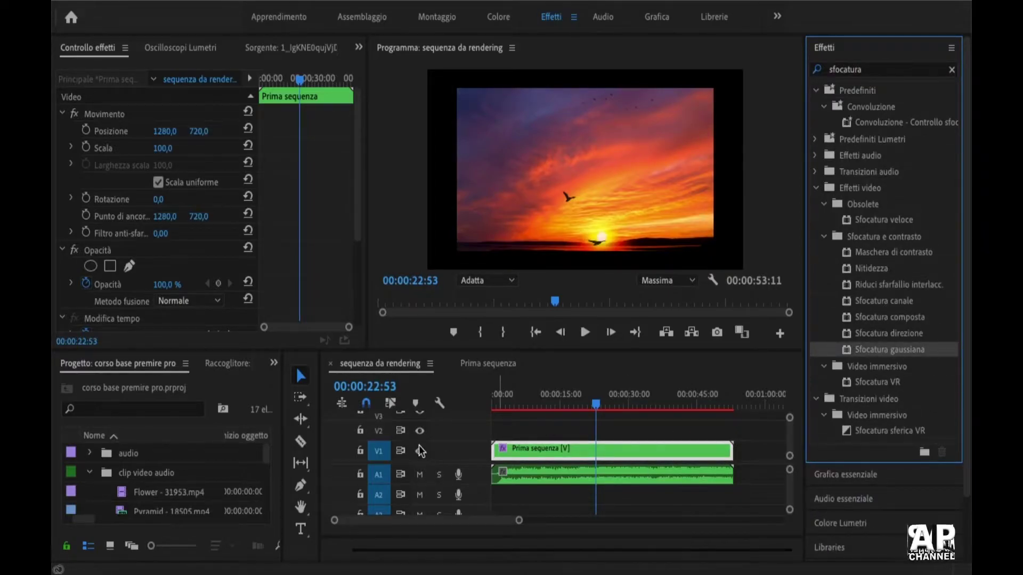
scroll(216, 290, down, 5)
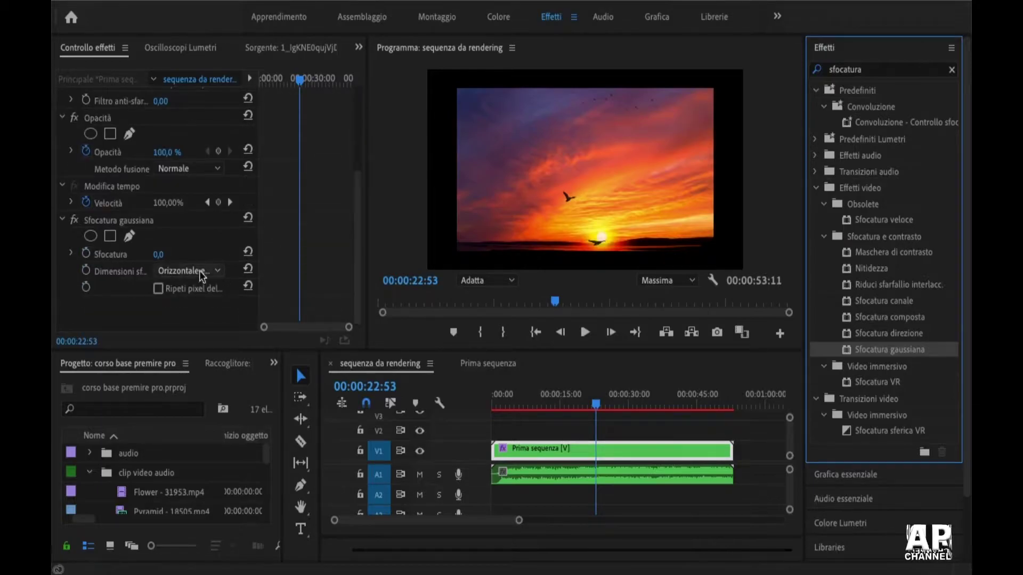
mouse_move(166, 258)
mouse_down()
mouse_move(173, 258)
mouse_move(166, 254)
mouse_up()
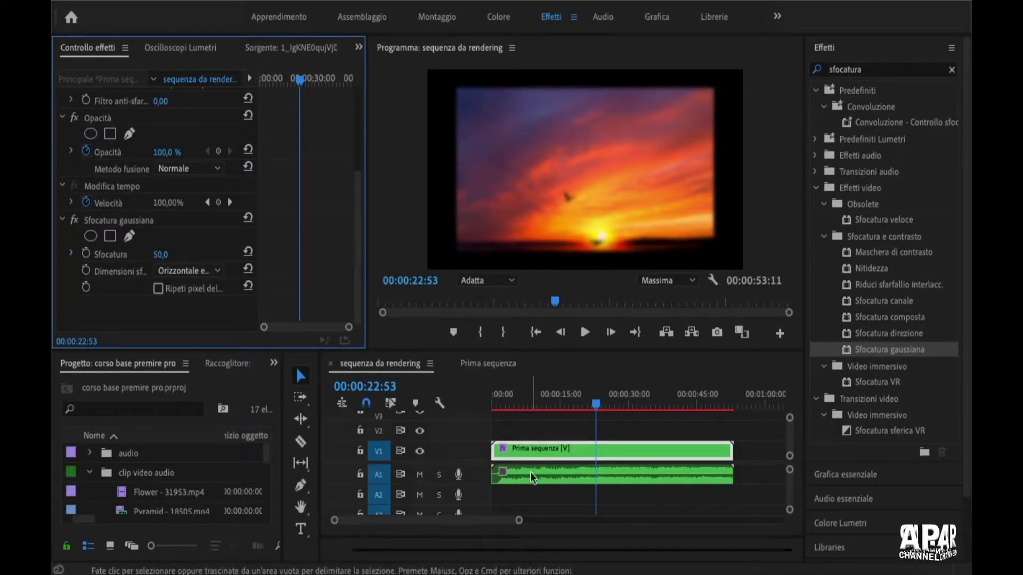
click(488, 364)
drag(672, 407, 545, 429)
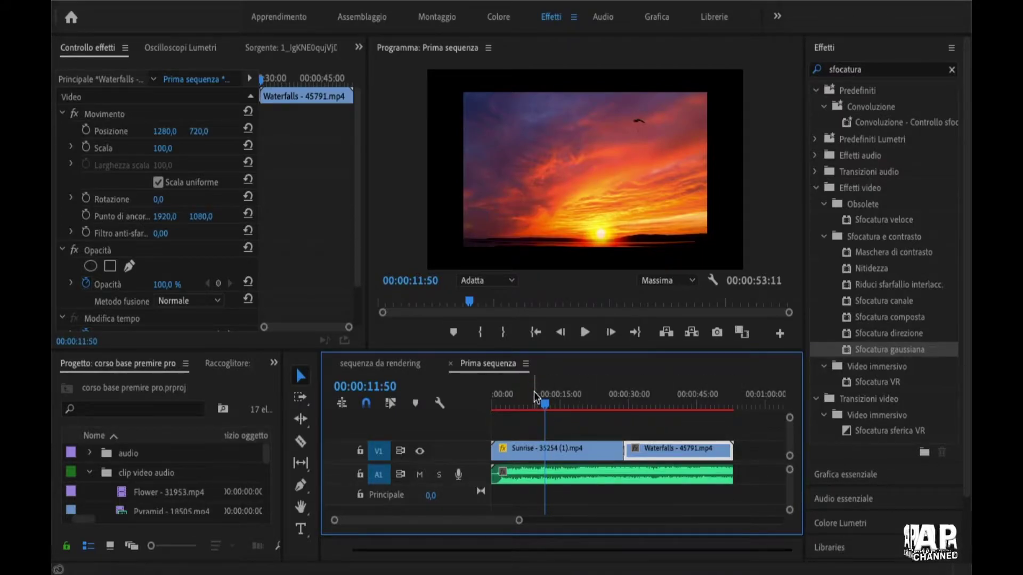
Preview the blurred sunrise in sequenza da rendering up to 17:41
click(385, 365)
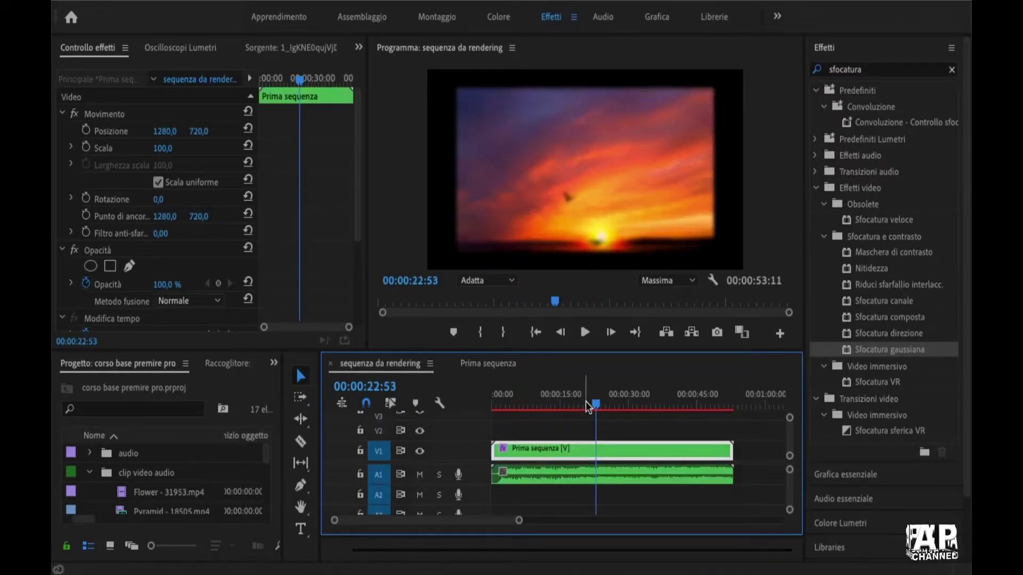
drag(598, 406, 552, 417)
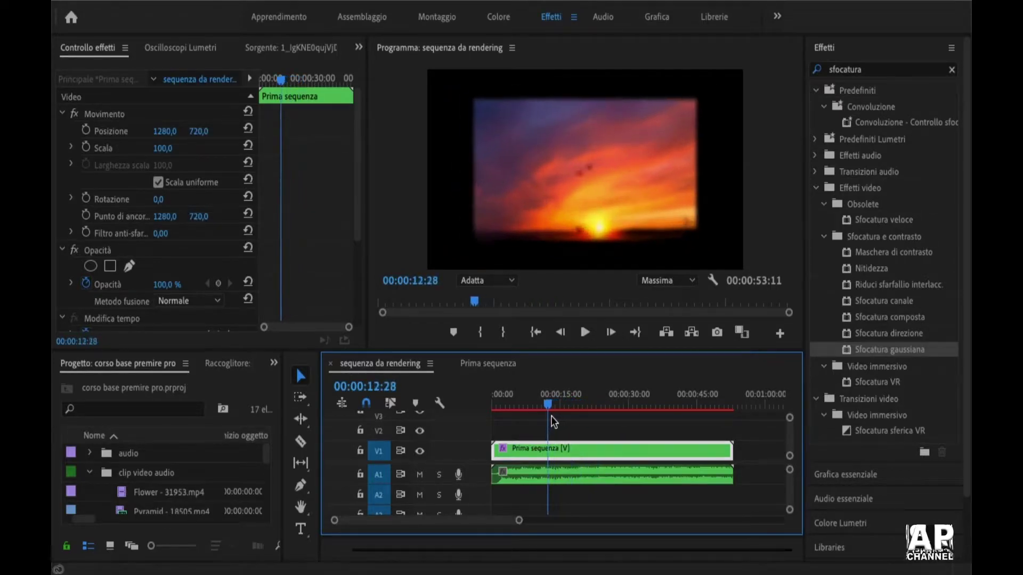
drag(552, 417, 572, 420)
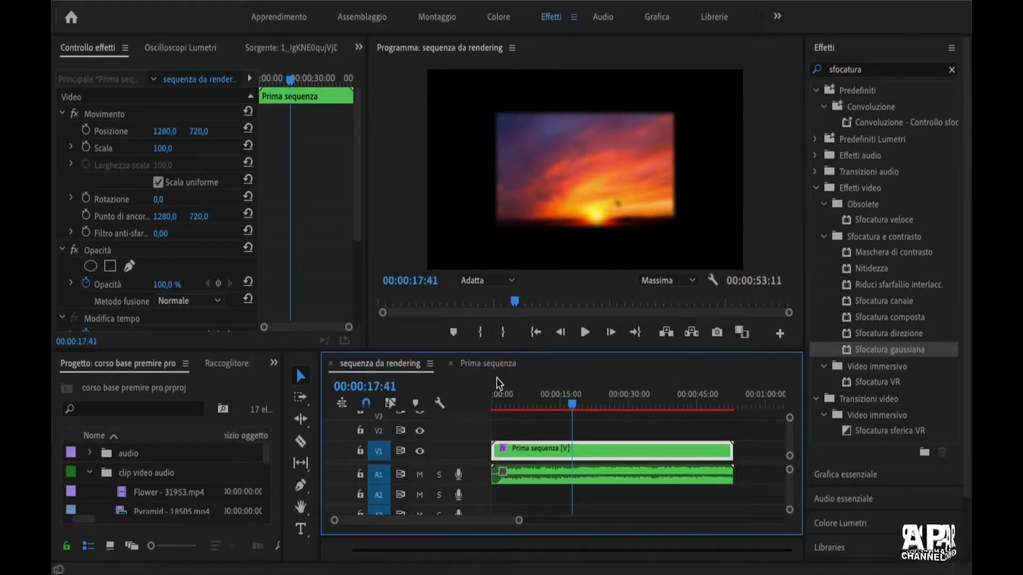
In Prima sequenza, delete all three Scala keyframes from the Sunrise clip
click(489, 364)
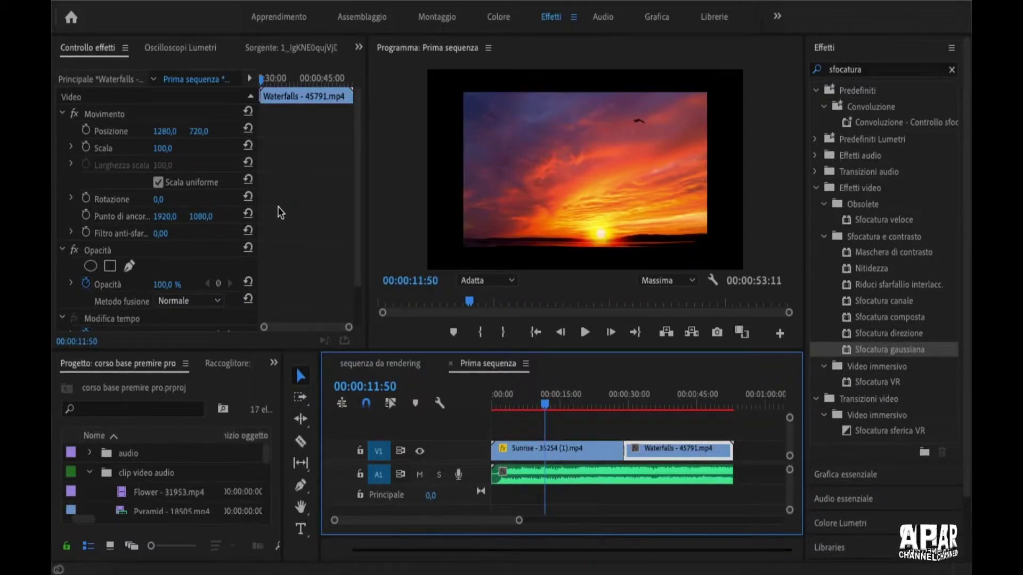
click(555, 446)
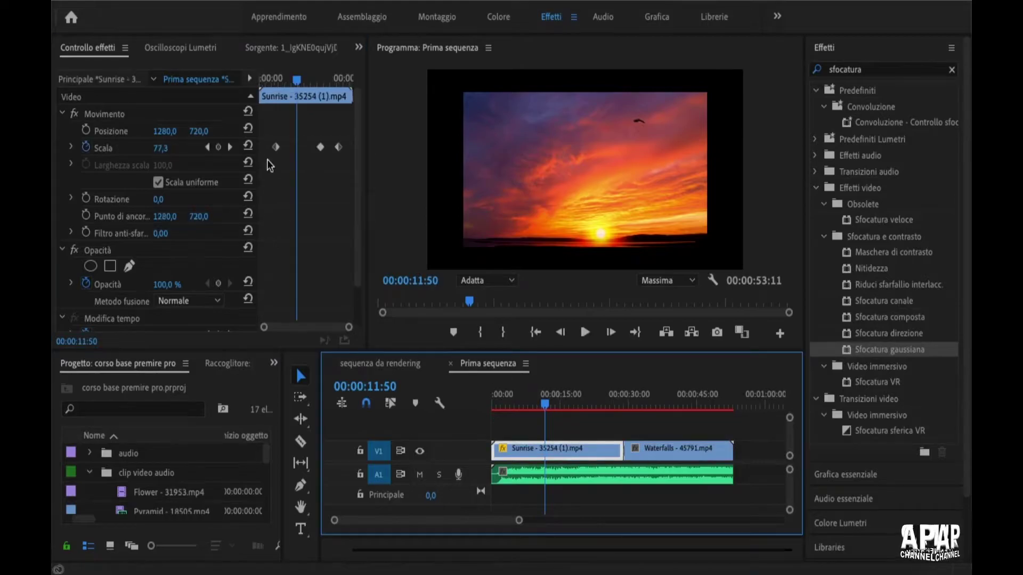
drag(339, 172, 269, 128)
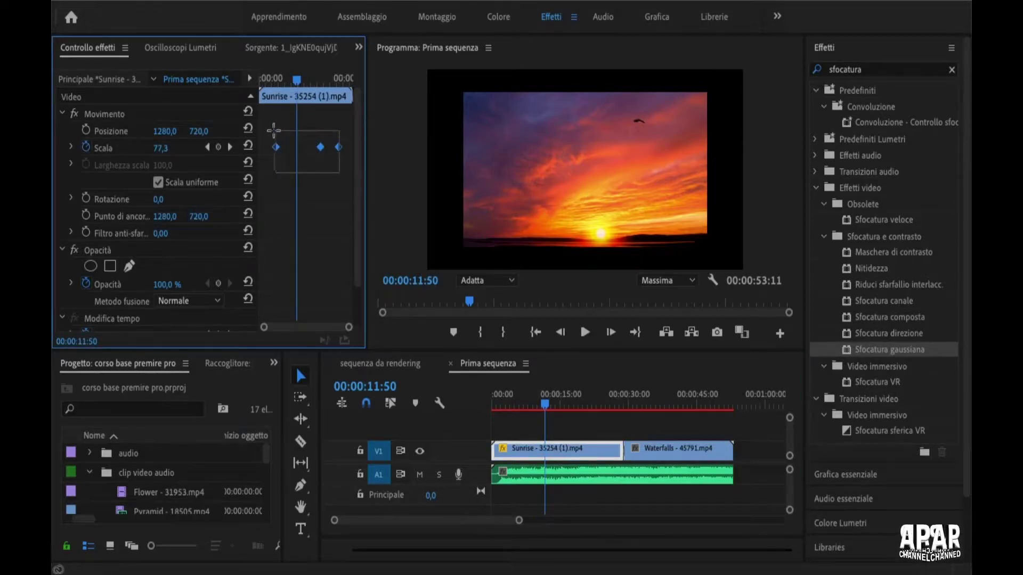
key(Delete)
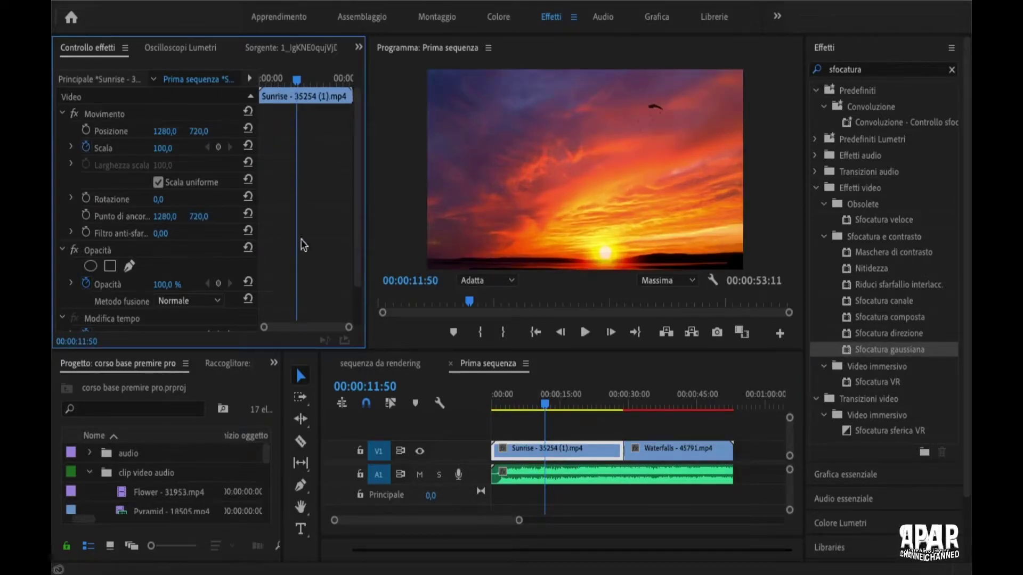
Preview the blurred sunrise in sequenza da rendering, then move ahead to the waterfall at 37:34
click(394, 367)
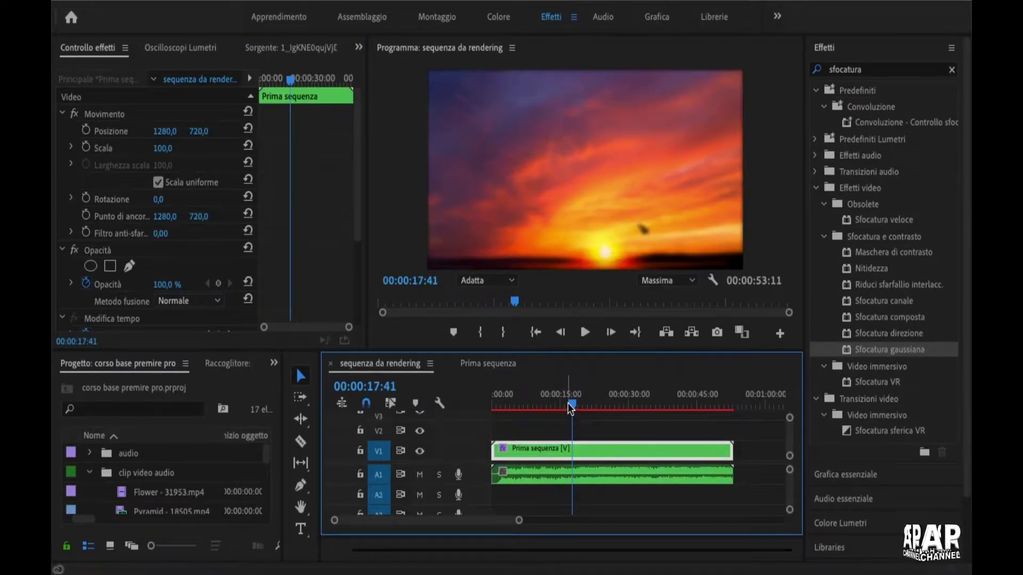
drag(569, 403, 540, 409)
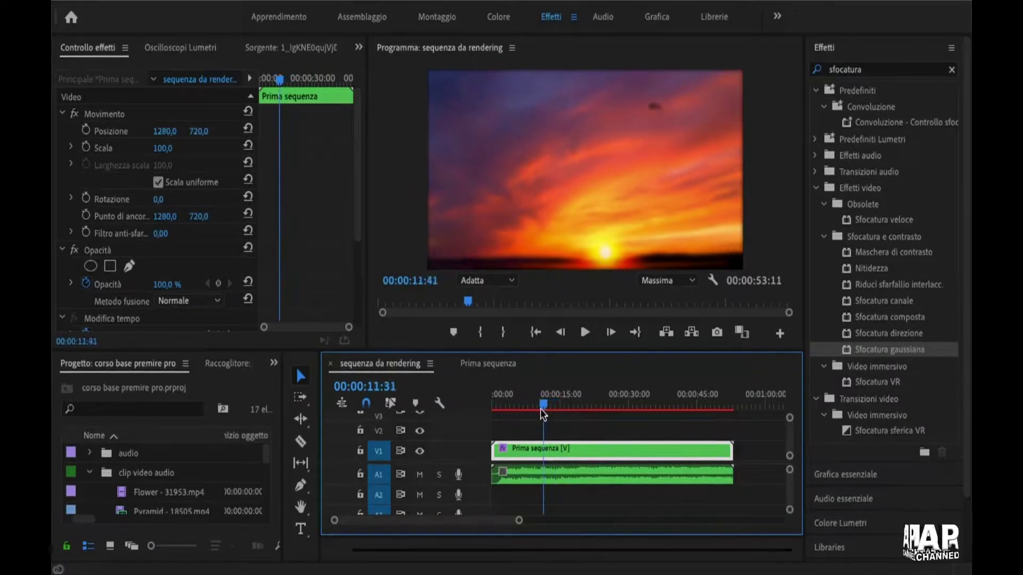
drag(540, 408, 563, 409)
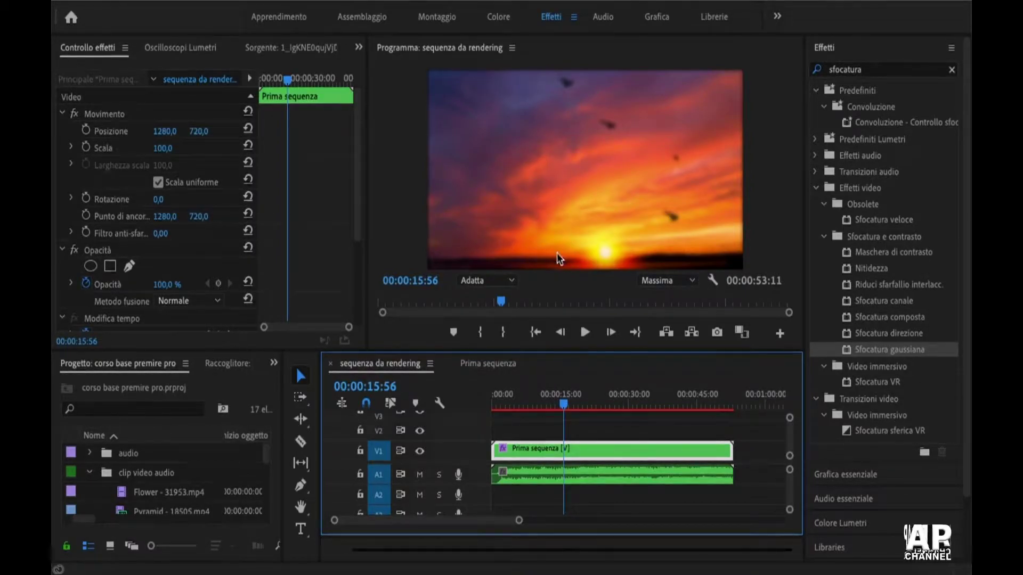
drag(568, 405, 663, 408)
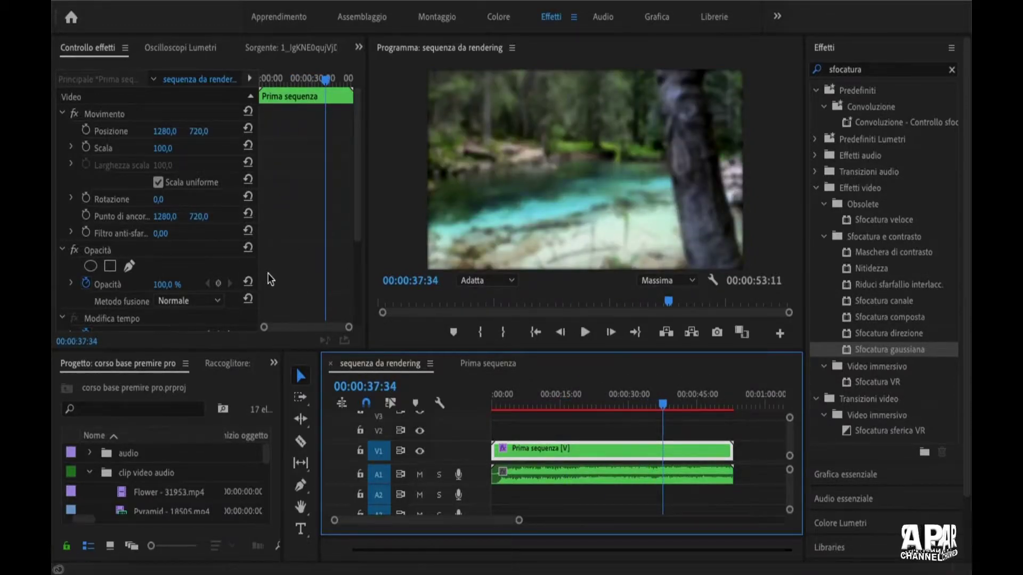
Delete the Sfocatura gaussiana effect from the nested Prima sequenza clip
scroll(271, 280, down, 5)
click(92, 219)
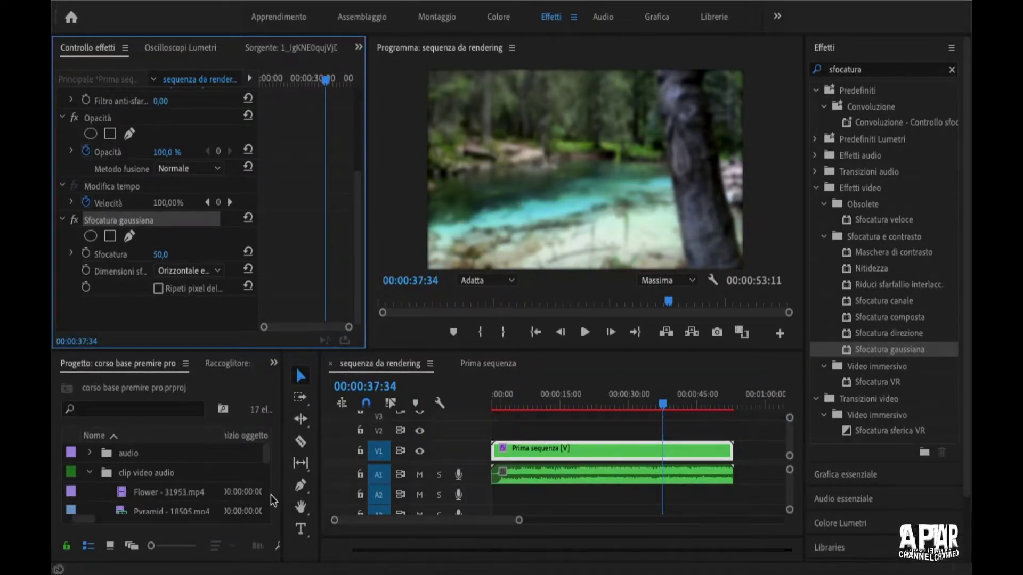
key(Delete)
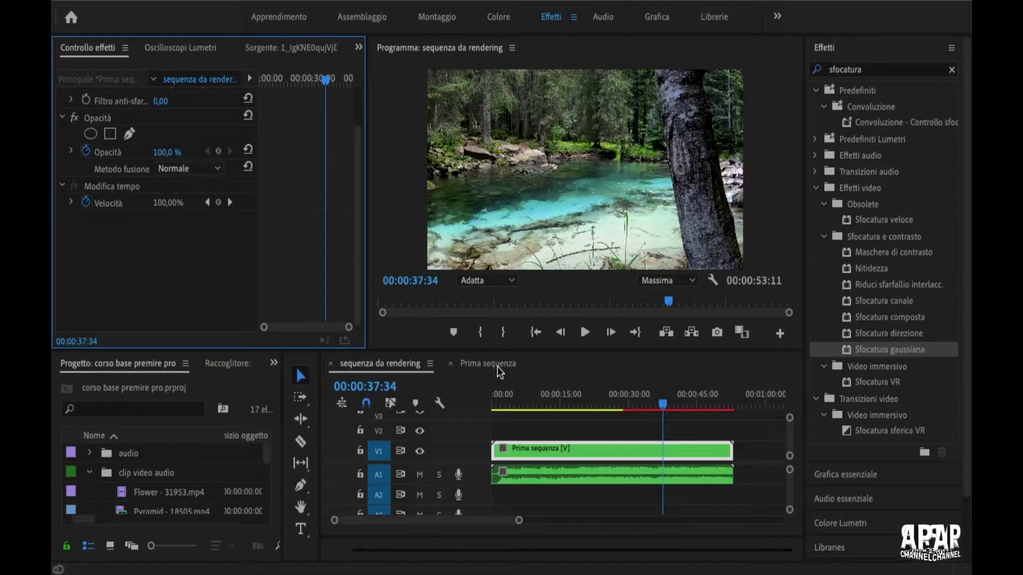
Give the Sunrise clip in Prima sequenza a Gaussian blur of 56 and preview it in sequenza da rendering
click(497, 367)
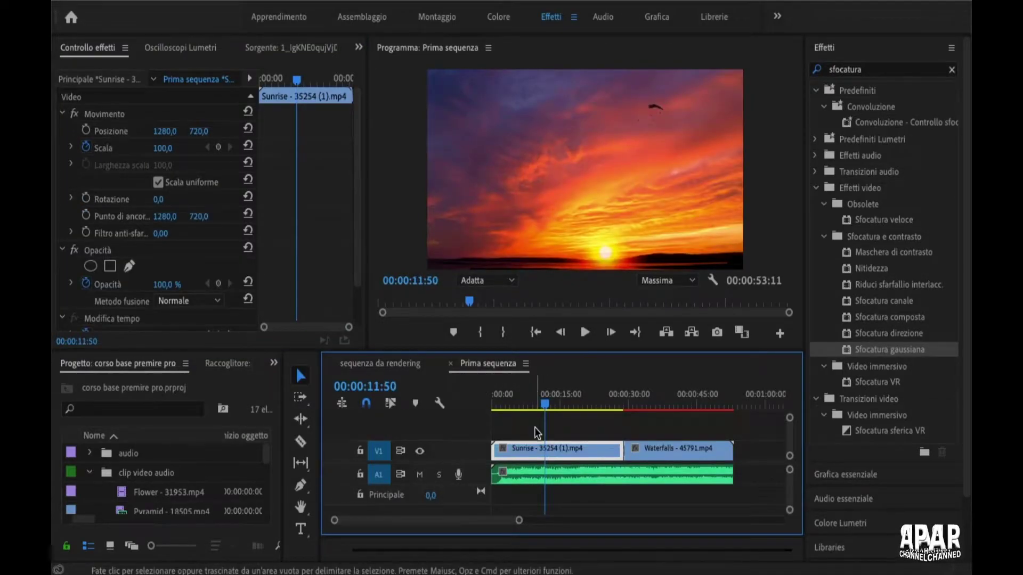
mouse_move(852, 347)
mouse_down()
mouse_move(681, 416)
mouse_move(552, 449)
mouse_up()
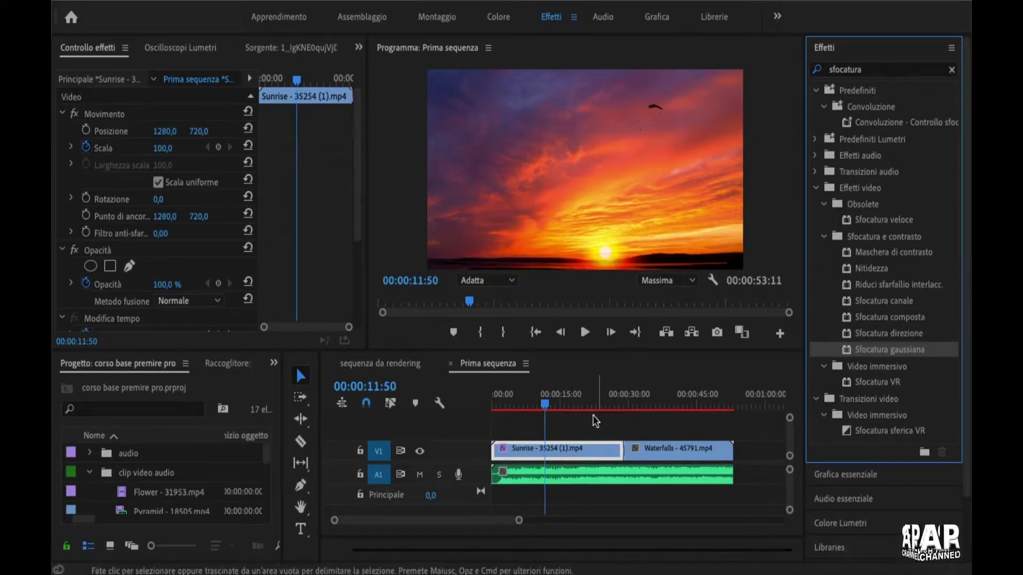
scroll(314, 270, down, 2)
scroll(312, 274, down, 2)
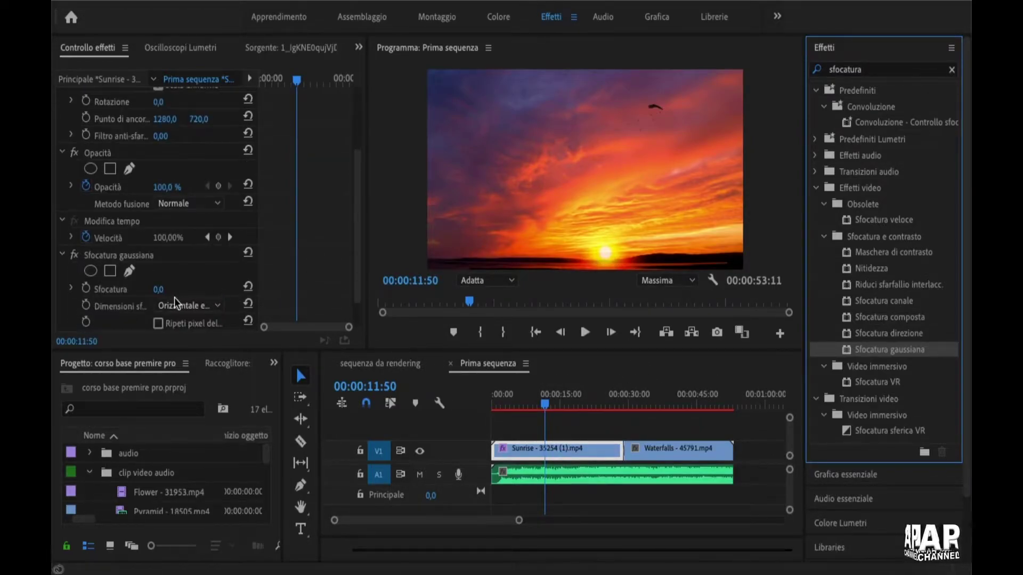
drag(159, 289, 523, 503)
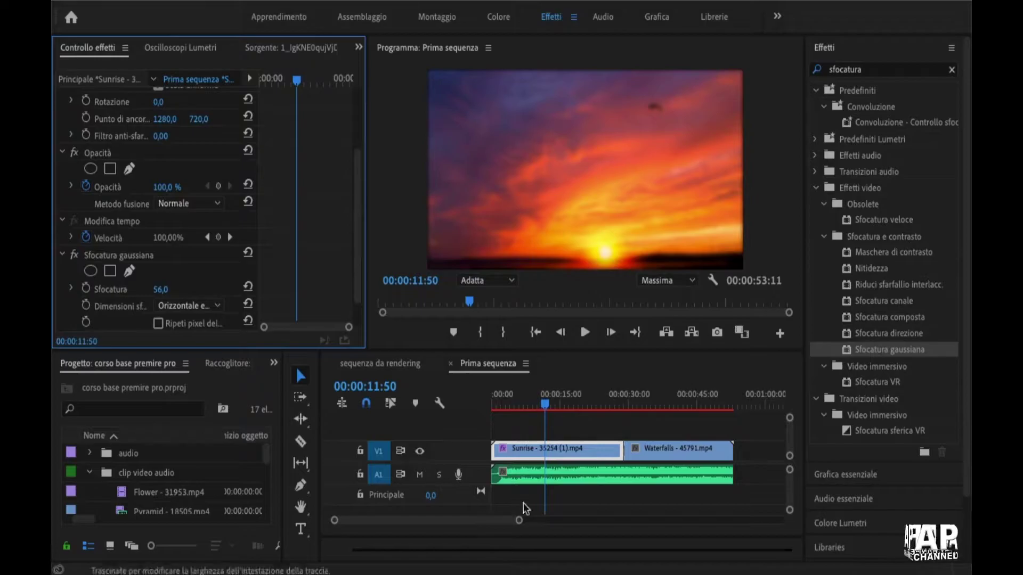
click(379, 366)
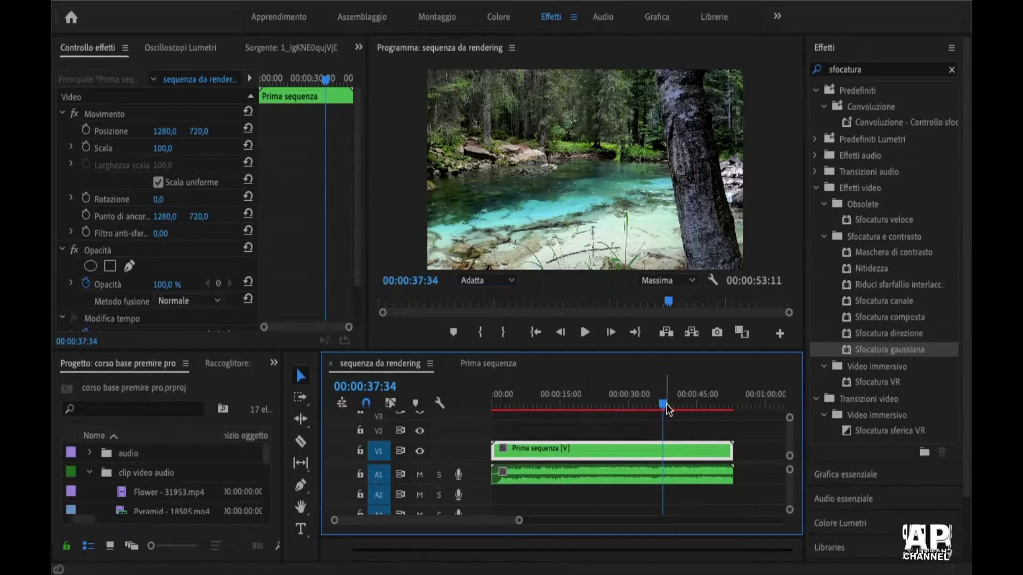
drag(662, 407, 544, 418)
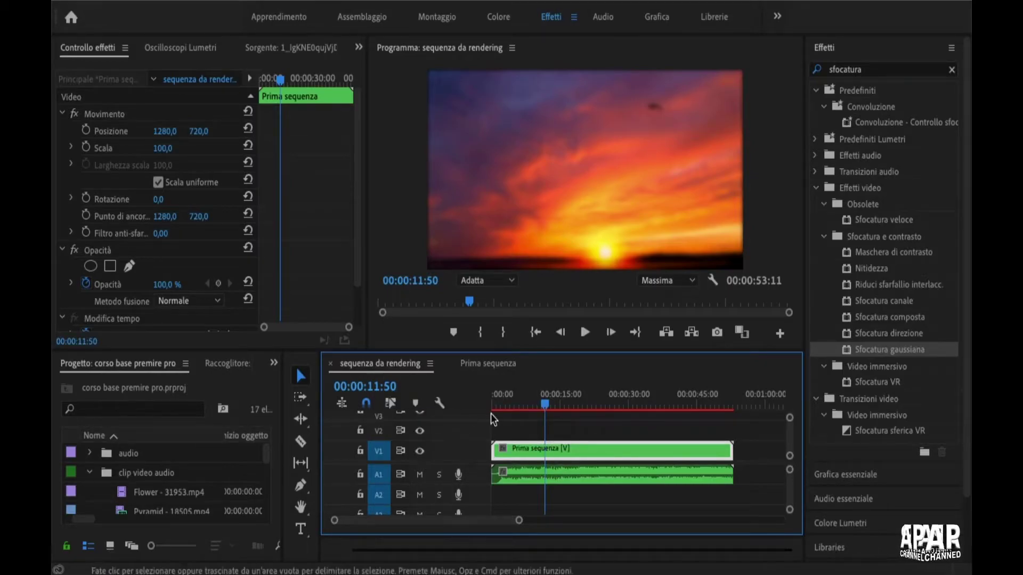
scroll(418, 526, down, 5)
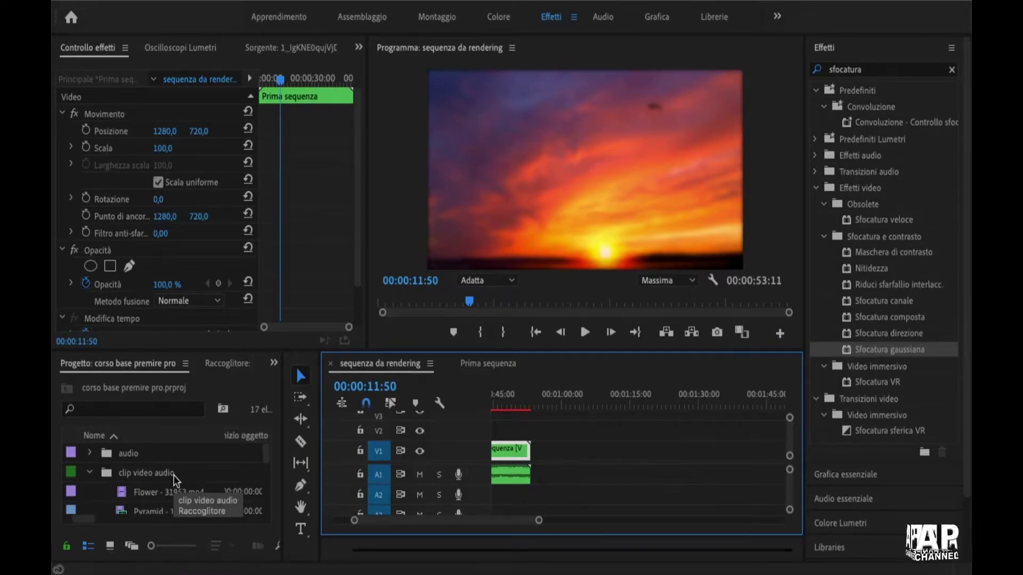
scroll(170, 477, down, 2)
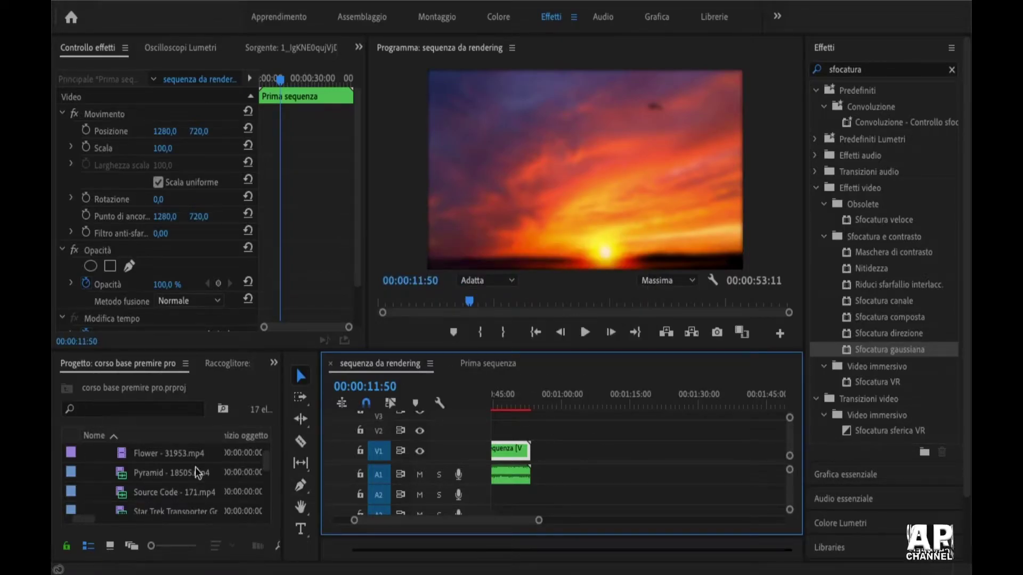
scroll(174, 461, down, 2)
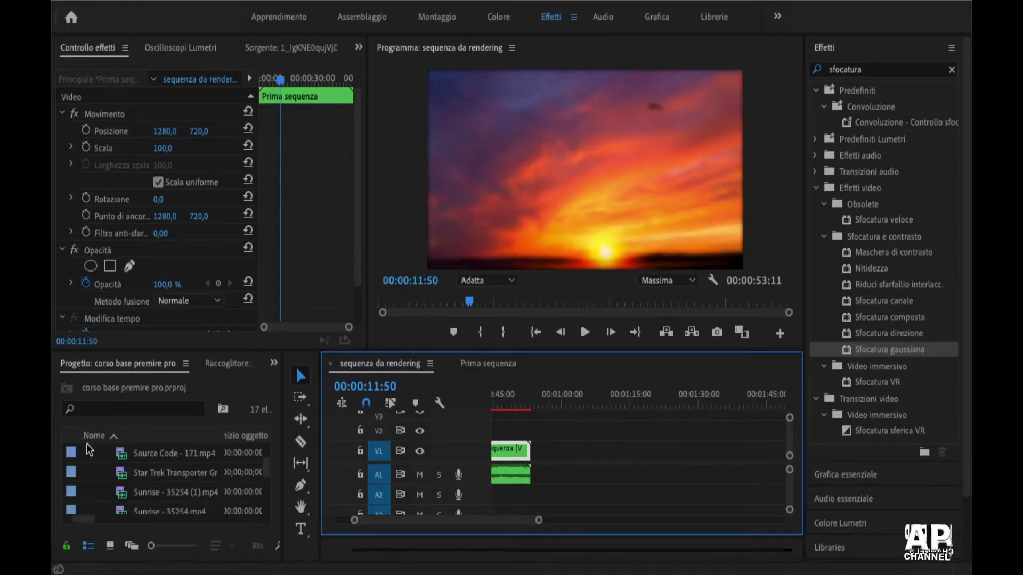
Place the Star Trek Transporter clip on V1 after Prima sequenza and select both clips
drag(137, 472, 538, 457)
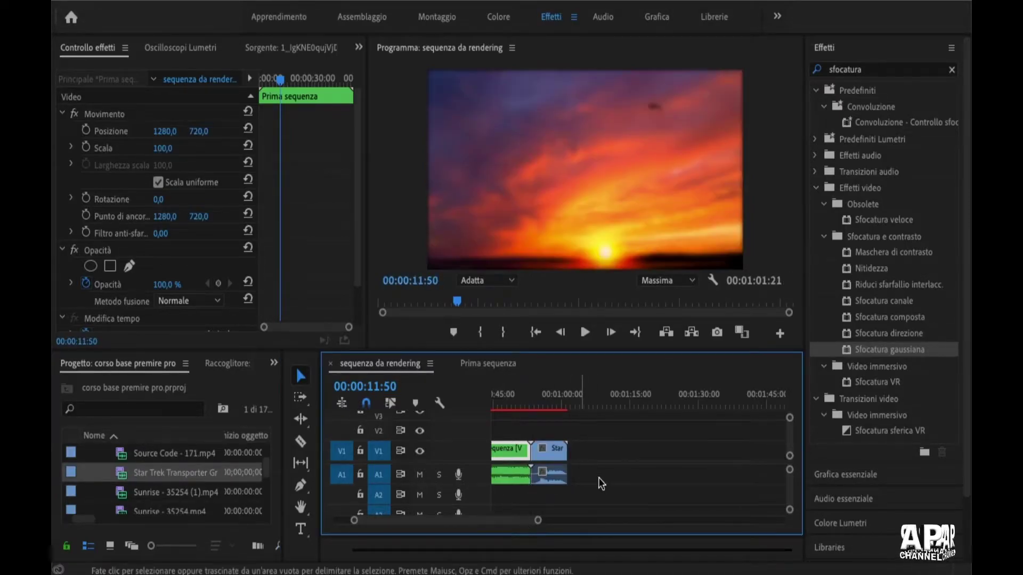
drag(534, 395, 544, 409)
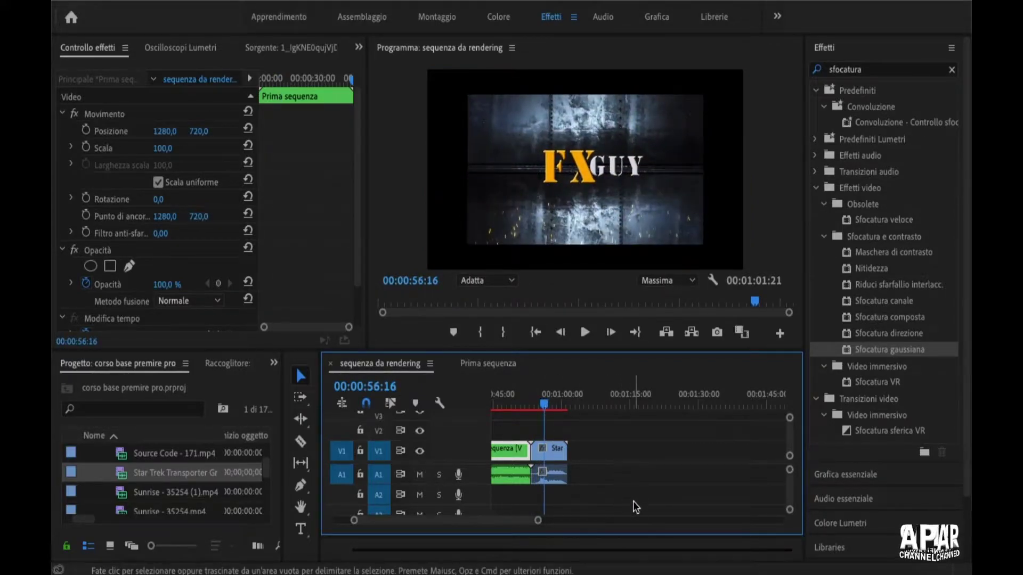
mouse_move(633, 504)
mouse_down()
mouse_move(557, 459)
mouse_move(506, 449)
mouse_up()
Nest the selected Prima sequenza and Star Trek clips into a sequence named '#1'
right_click(506, 449)
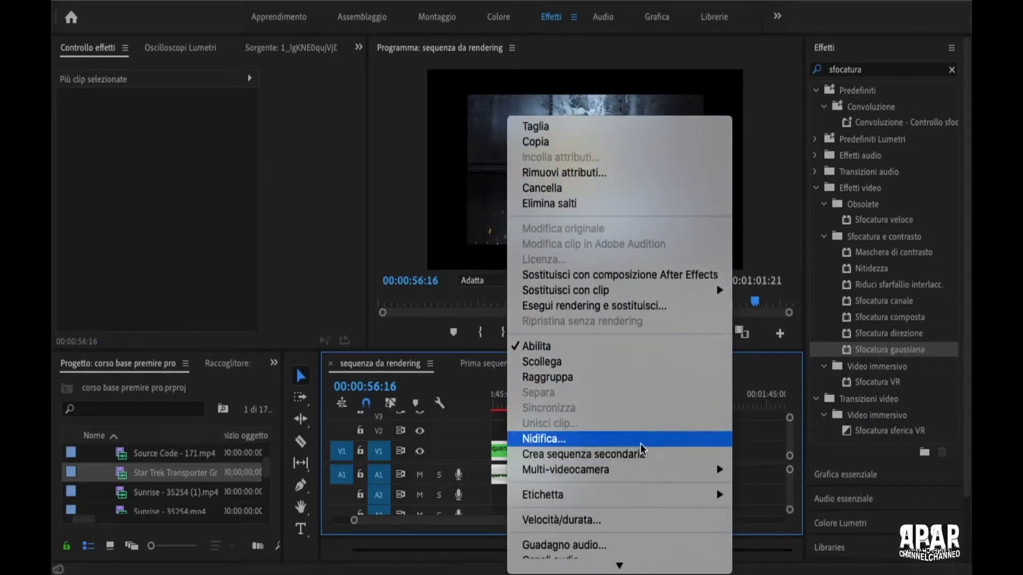
click(639, 434)
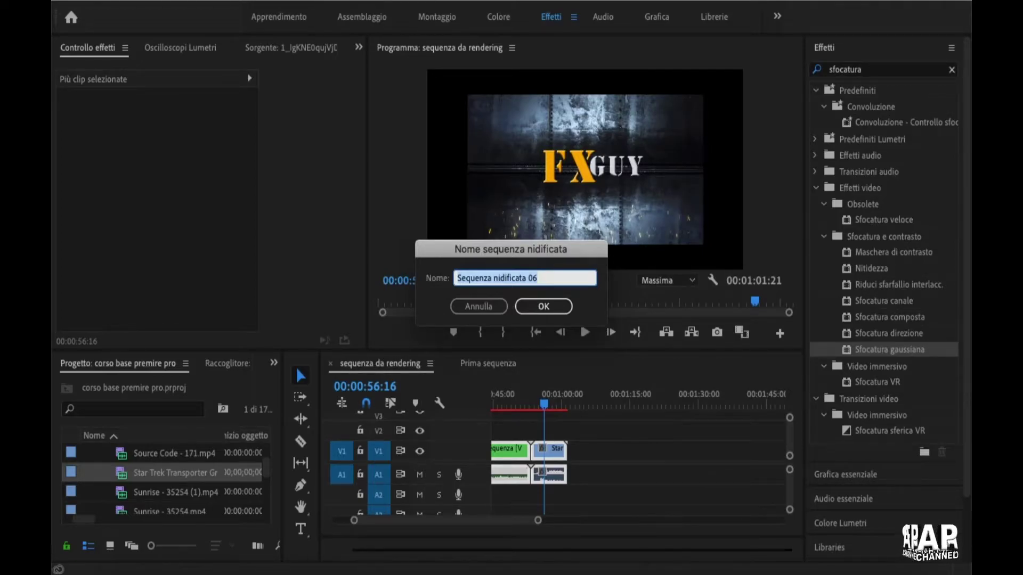
text(#1)
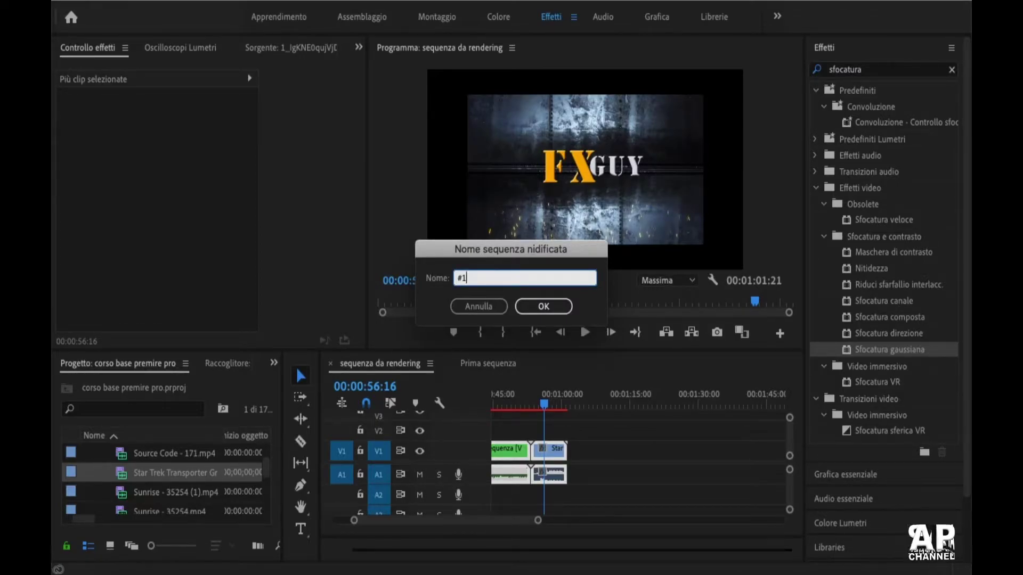
key(Return)
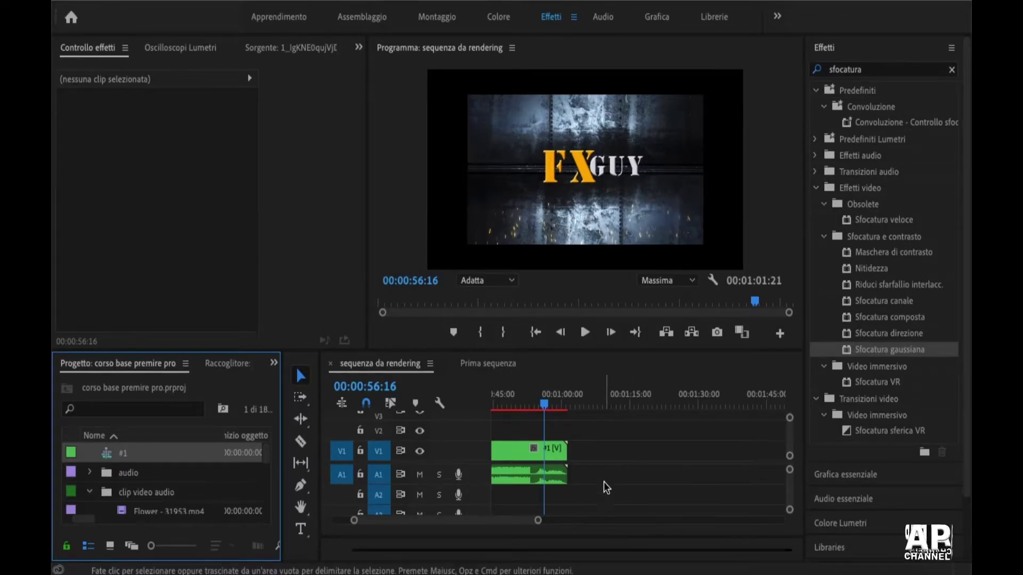
Open the #1 sequence, then scrub the #1 clip in sequenza da rendering back to about 00:00:37
double_click(110, 452)
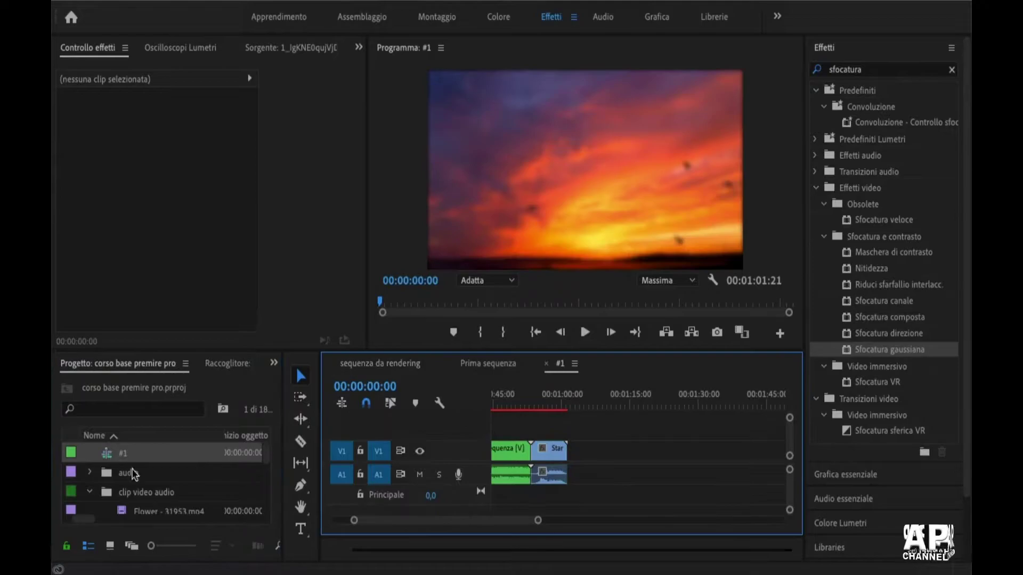
drag(538, 521, 617, 521)
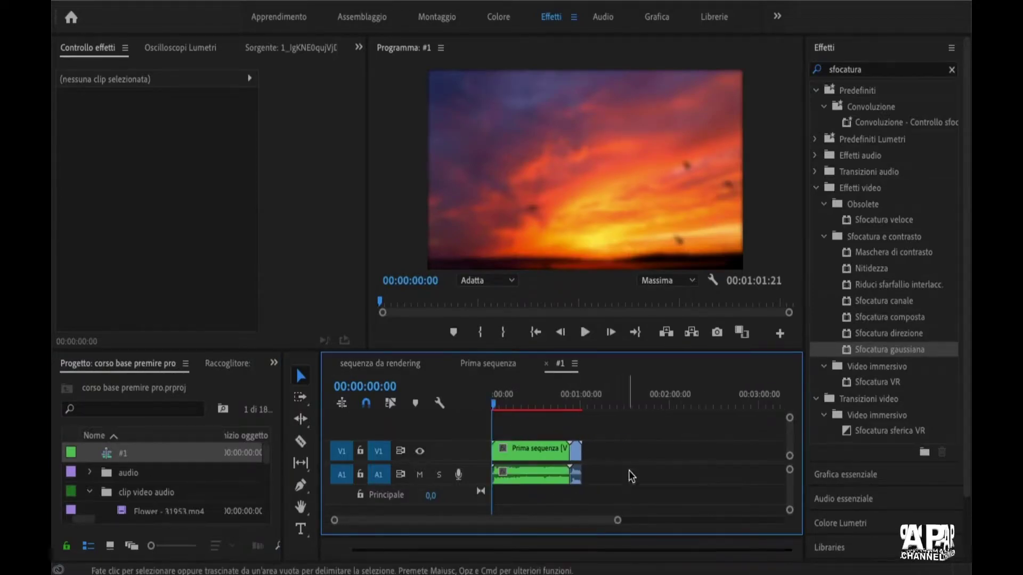
click(388, 361)
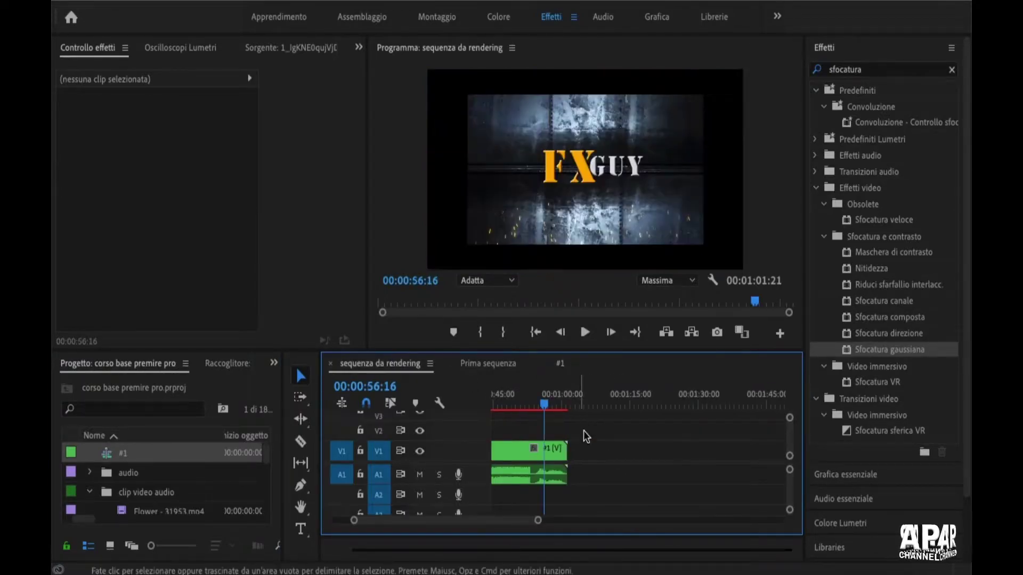
click(546, 406)
drag(545, 407, 510, 406)
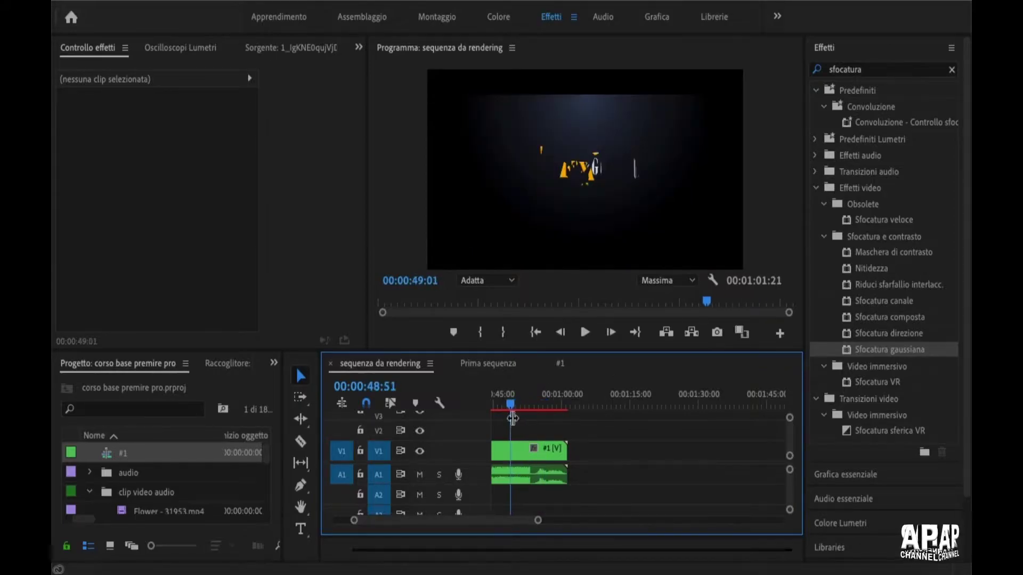
mouse_move(538, 521)
mouse_down()
mouse_move(478, 521)
mouse_move(520, 533)
mouse_up()
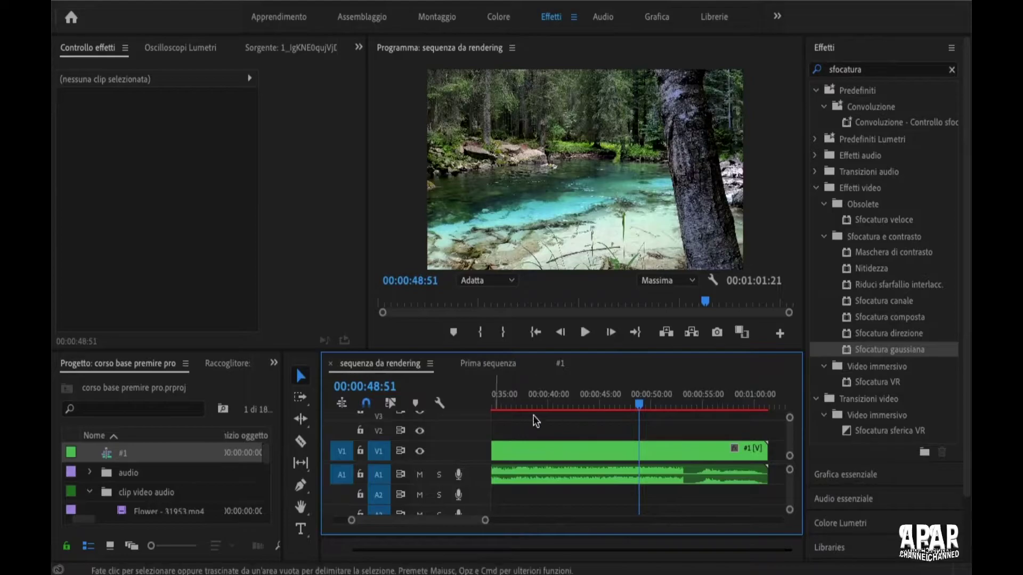
drag(642, 406, 483, 423)
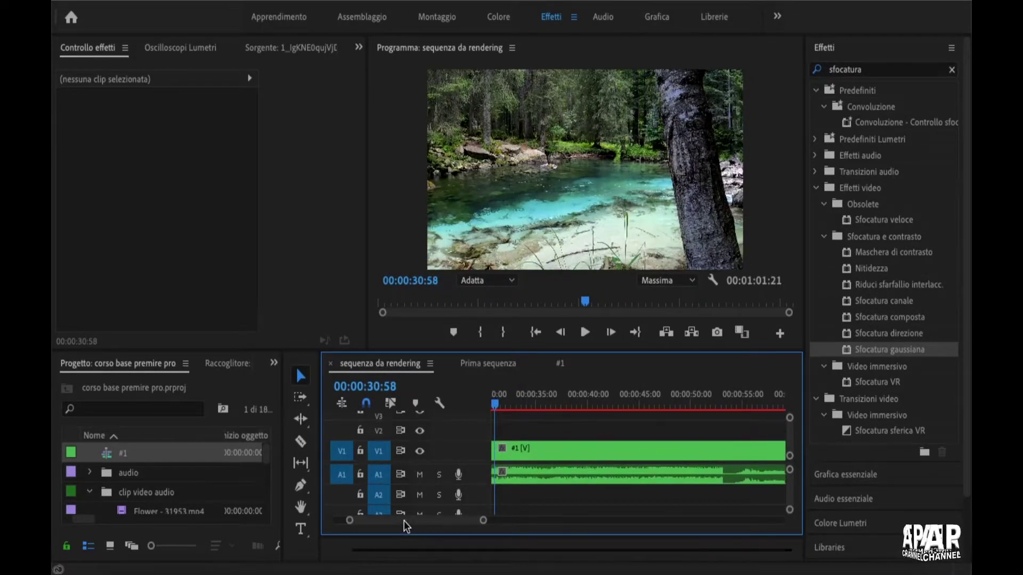
Select the #1 clip and put the playhead at 00:00:00:00 in sequenza da rendering
drag(404, 521, 389, 521)
click(494, 401)
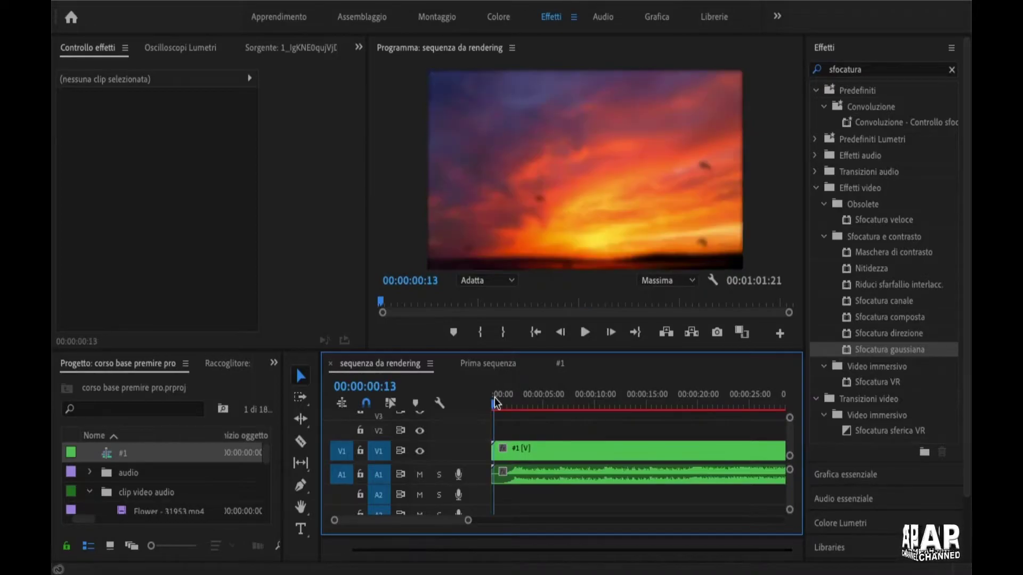
click(504, 450)
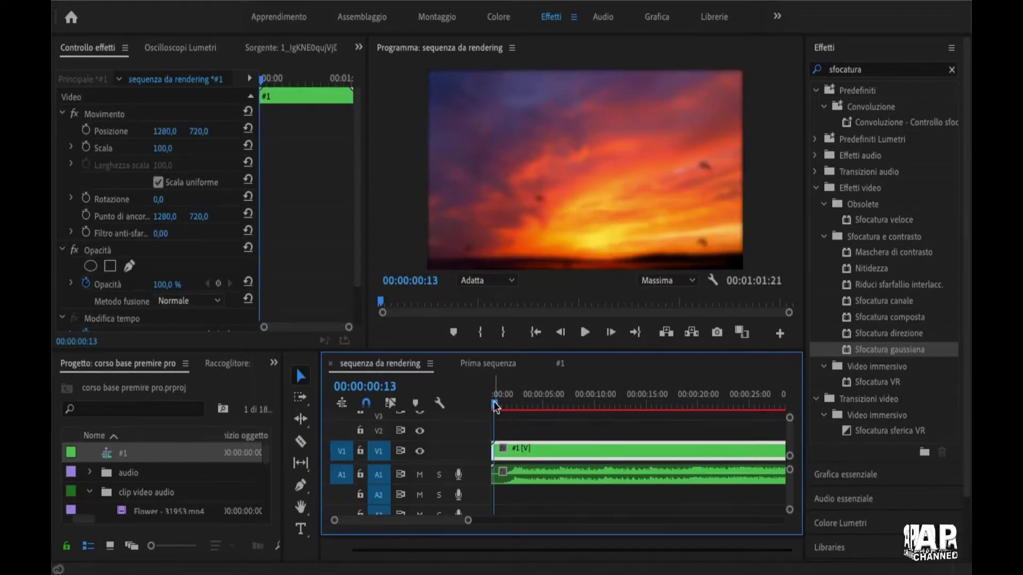
click(492, 402)
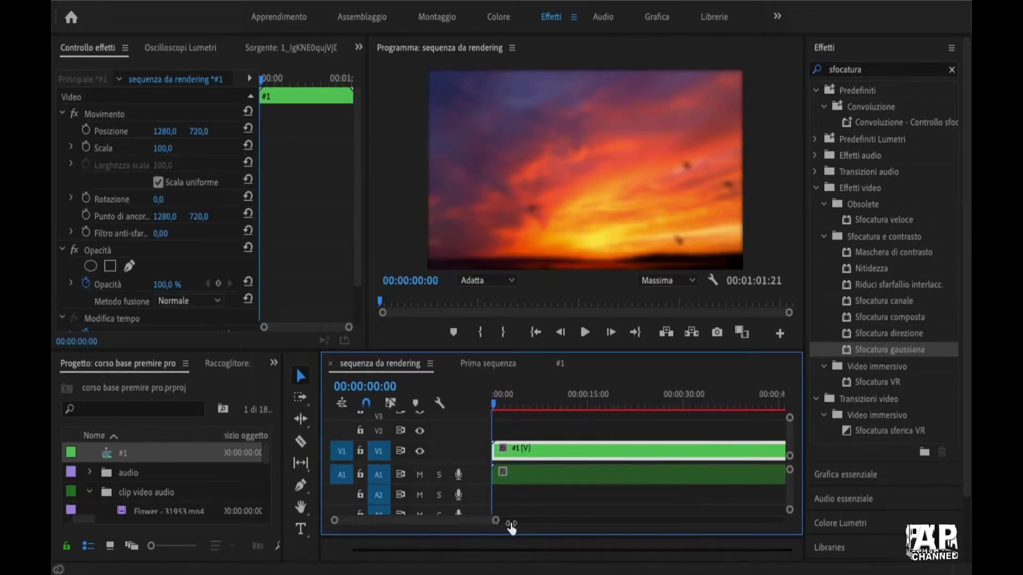
drag(467, 521, 616, 521)
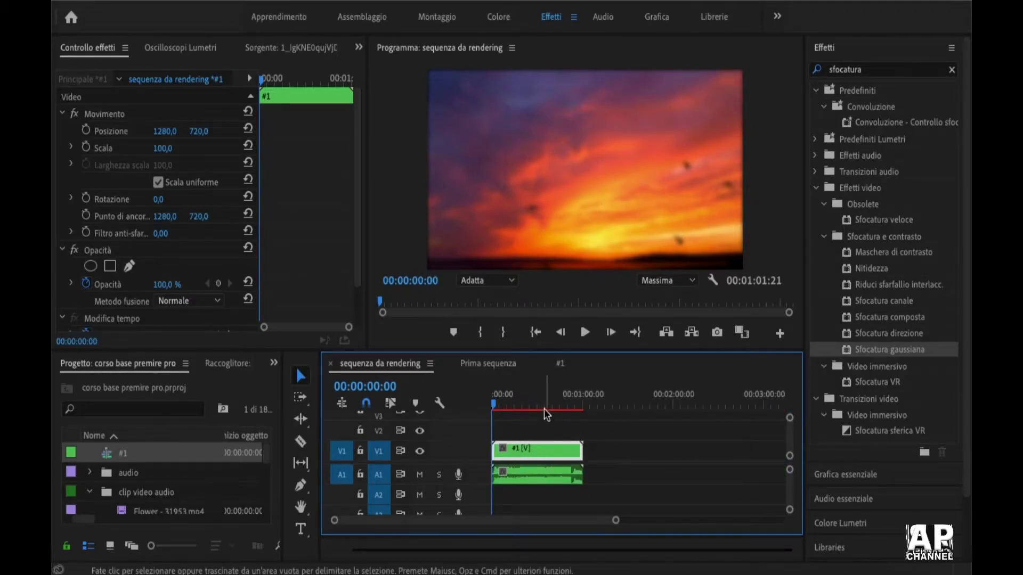
Inspect Prima sequenza and #1, opening the nested Prima sequenza, and return to sequenza da rendering
click(507, 363)
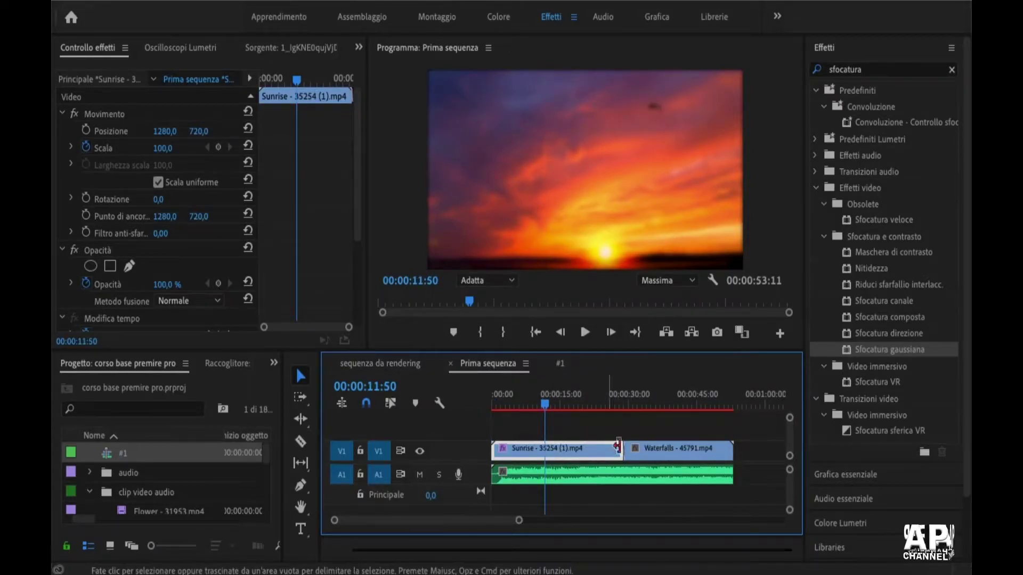
click(560, 363)
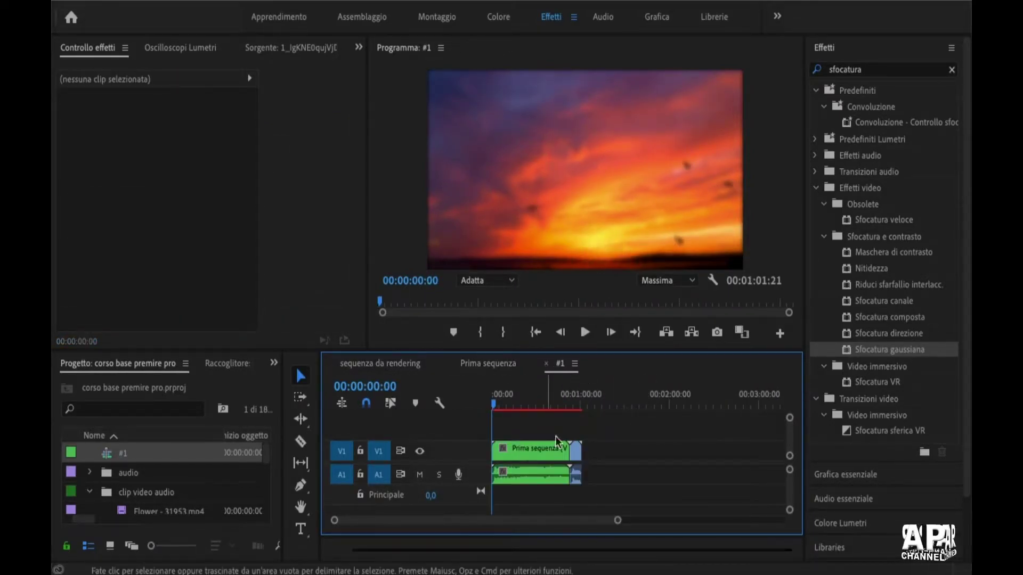
drag(638, 491, 572, 428)
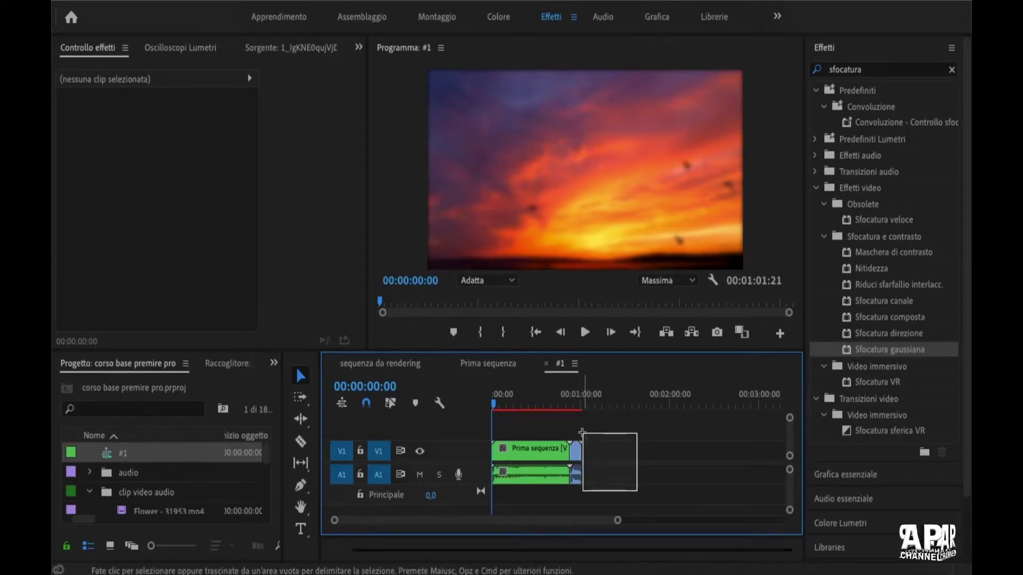
click(718, 452)
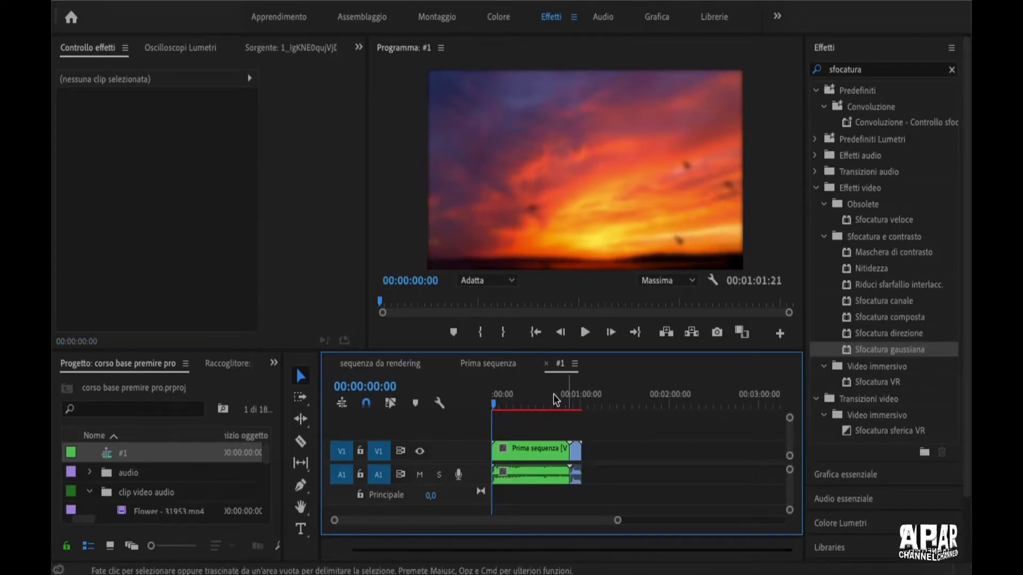
double_click(516, 454)
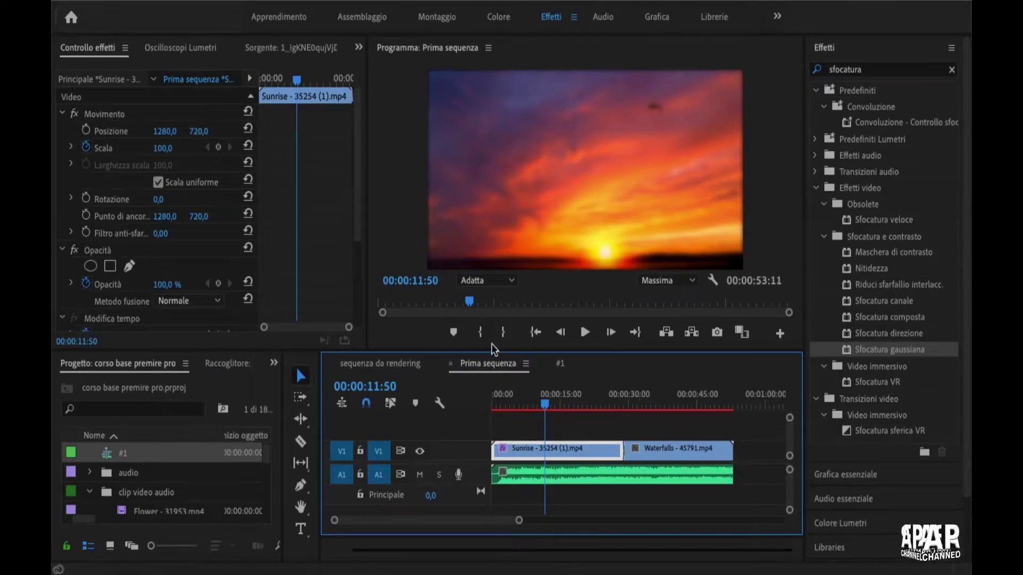
click(365, 358)
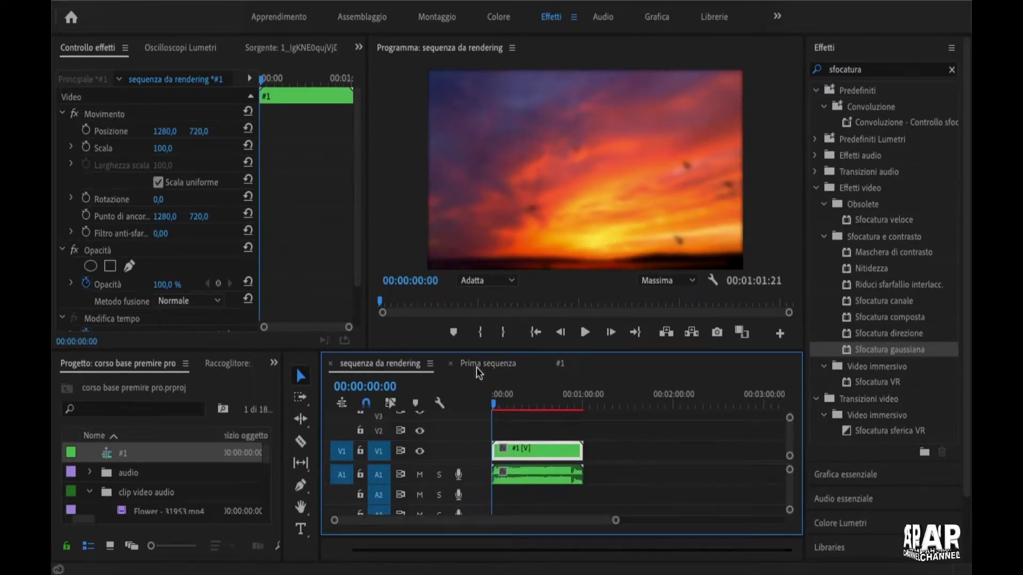
click(564, 364)
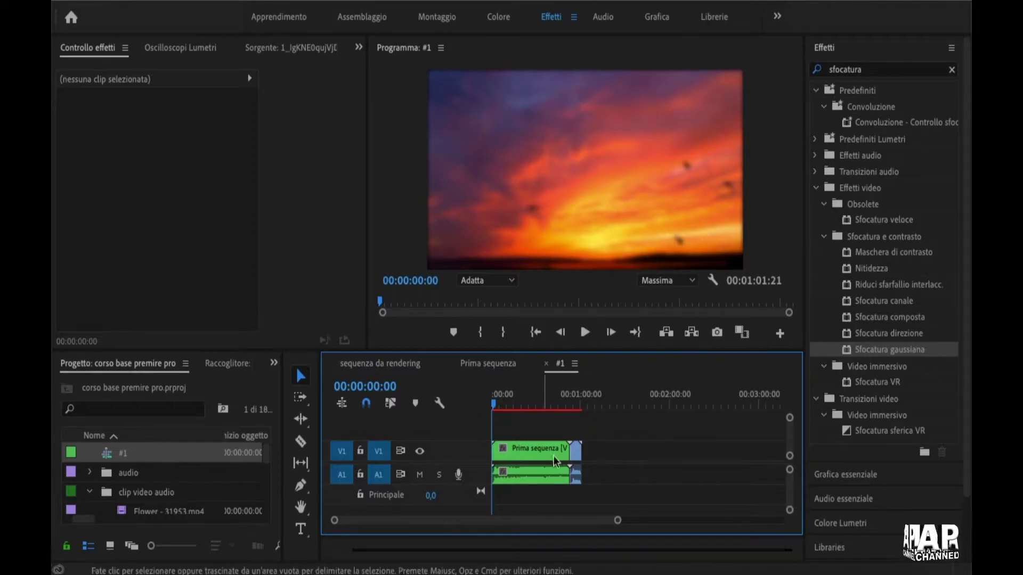
click(385, 363)
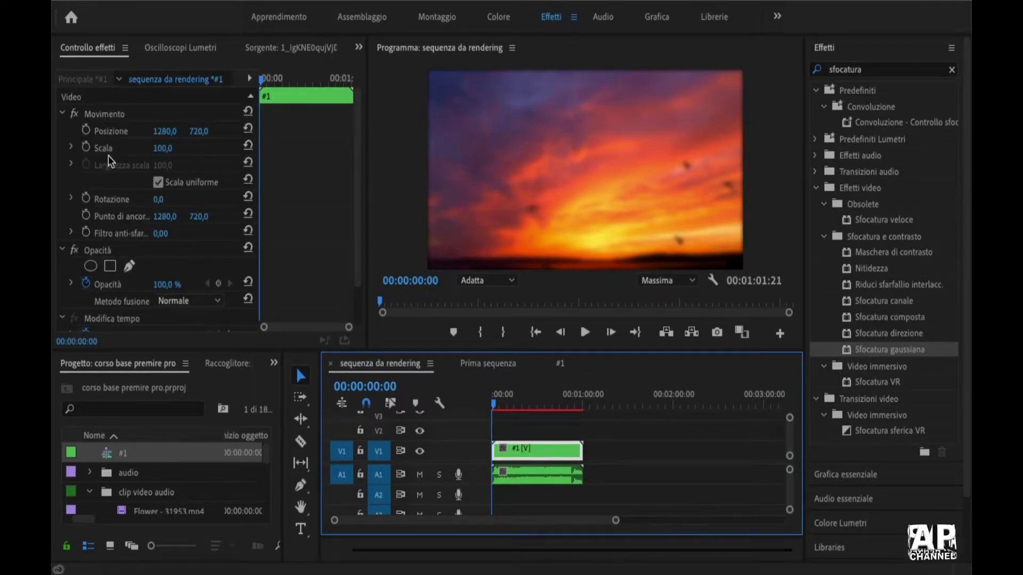
Keyframe the #1 clip's Scala shrinking to 0, preview the animation, and show the #1 timeline
click(86, 147)
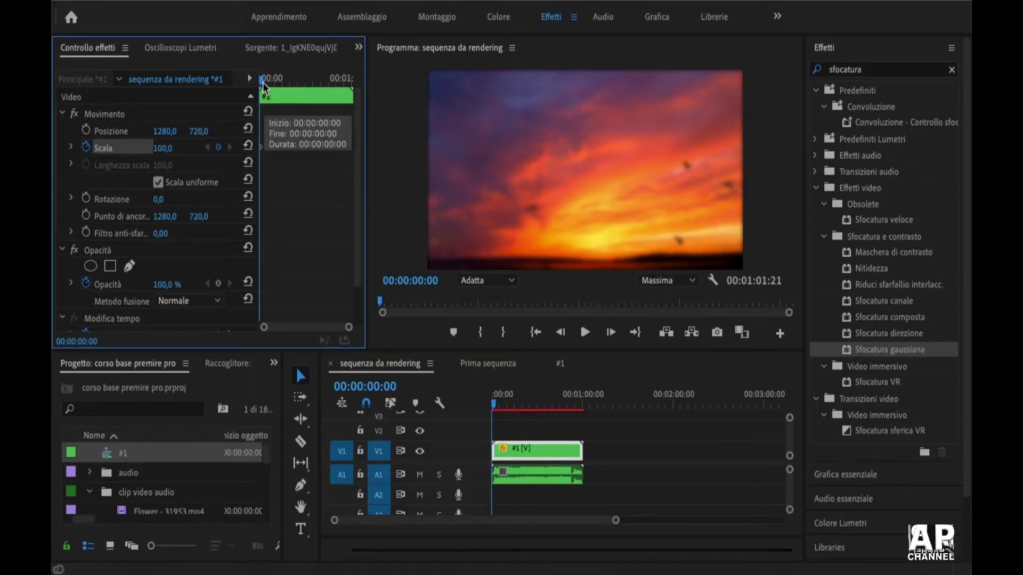
drag(262, 82, 350, 95)
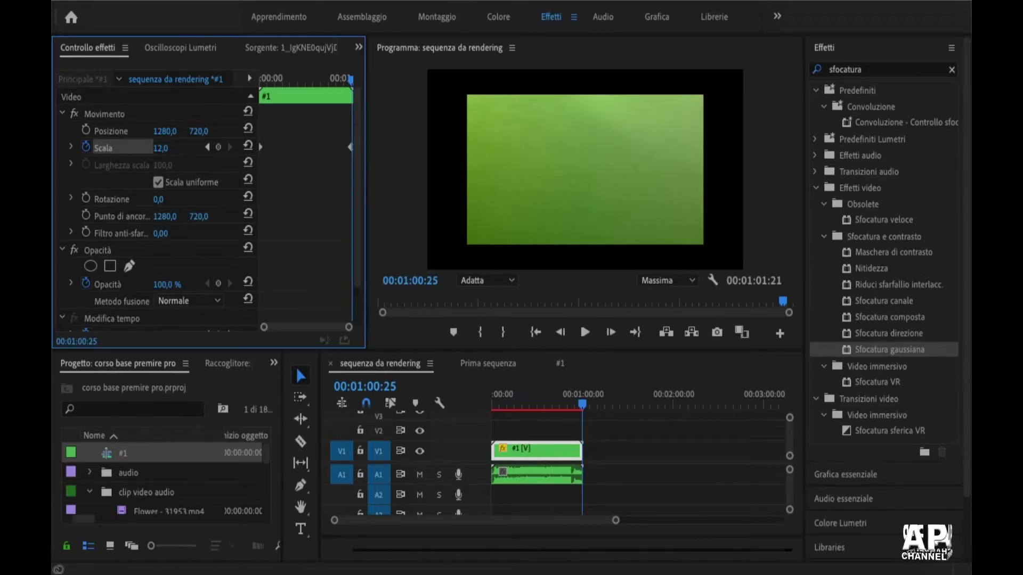
click(574, 408)
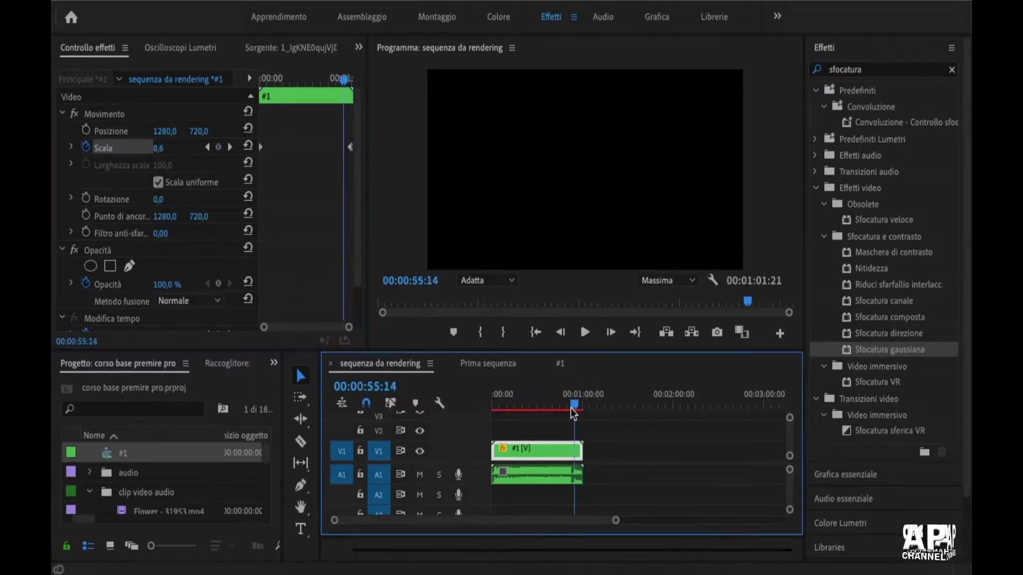
drag(574, 411, 499, 424)
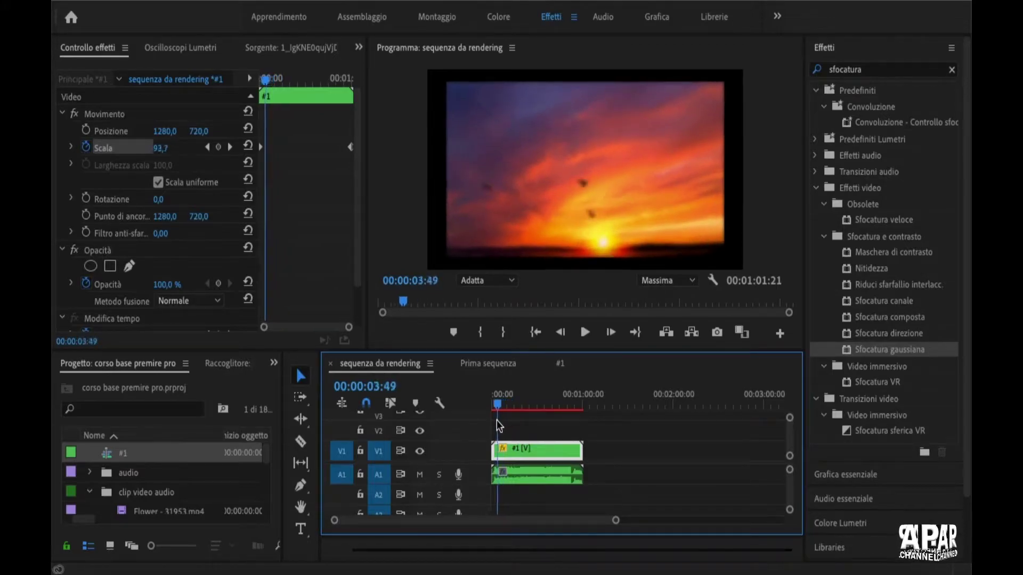
drag(499, 425, 584, 434)
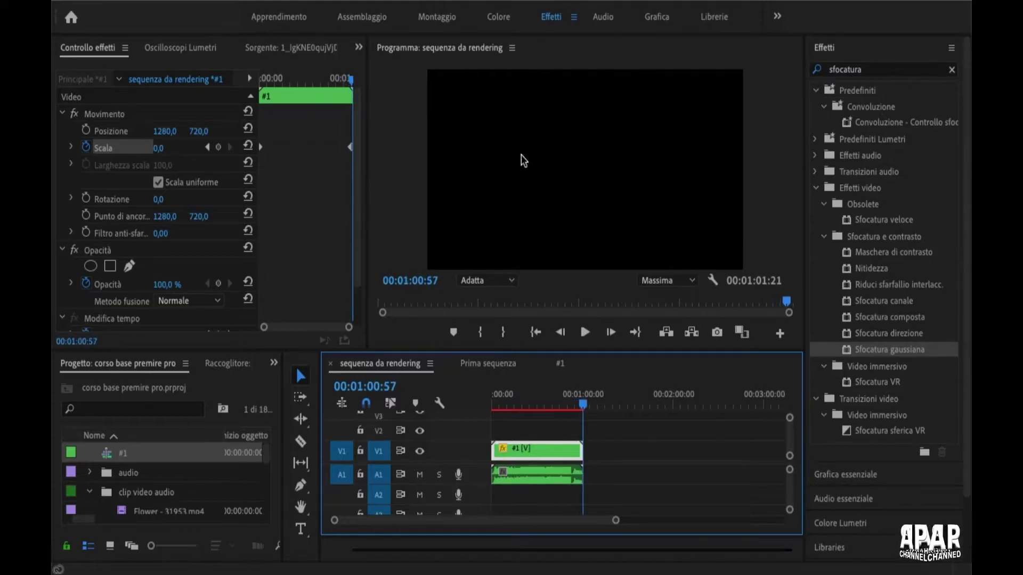
click(560, 364)
click(496, 404)
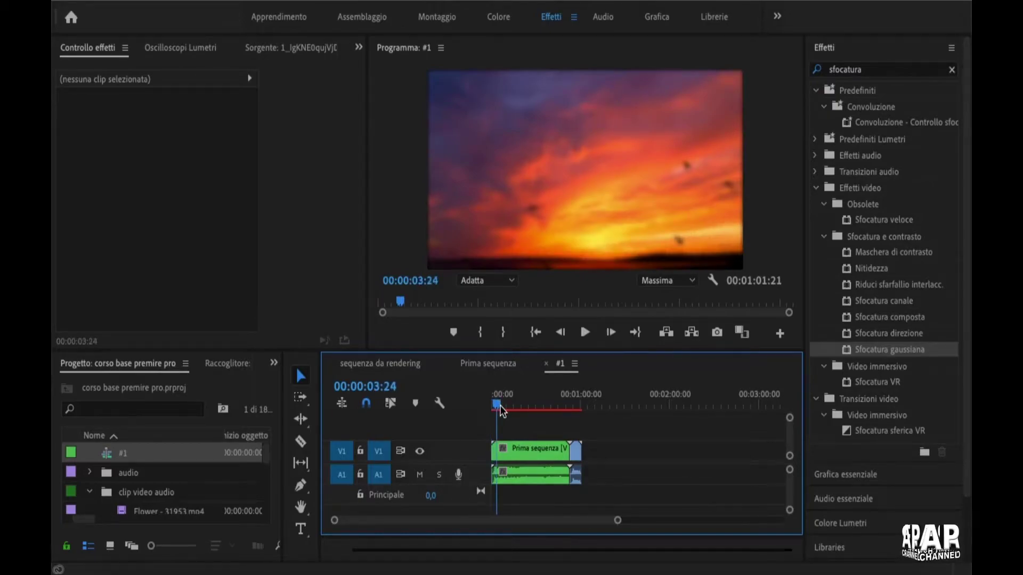
Keyframe the Prima sequenza clip's Scale in #1, adding a Scale 50 keyframe near its end
drag(499, 405, 492, 406)
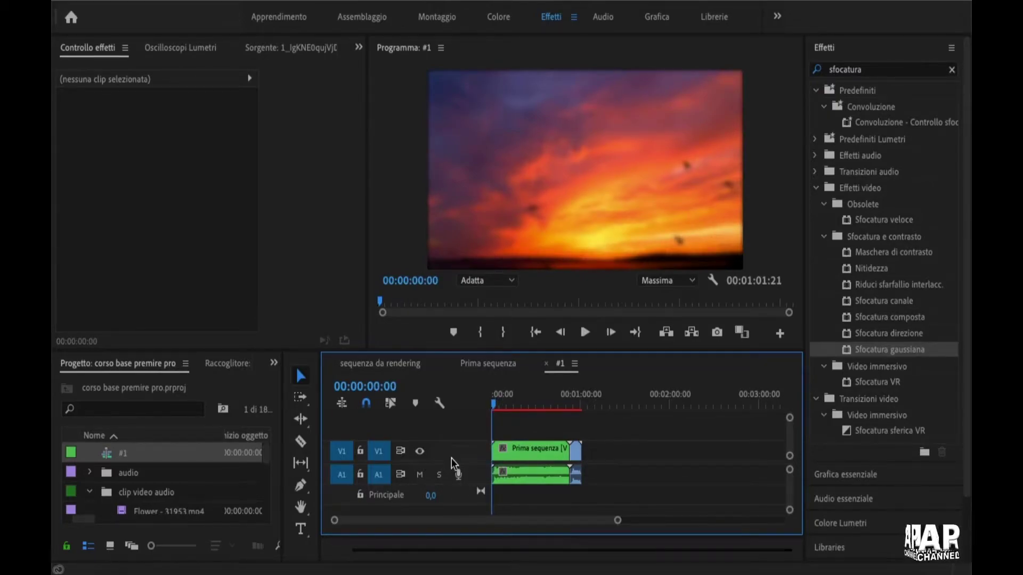
click(509, 450)
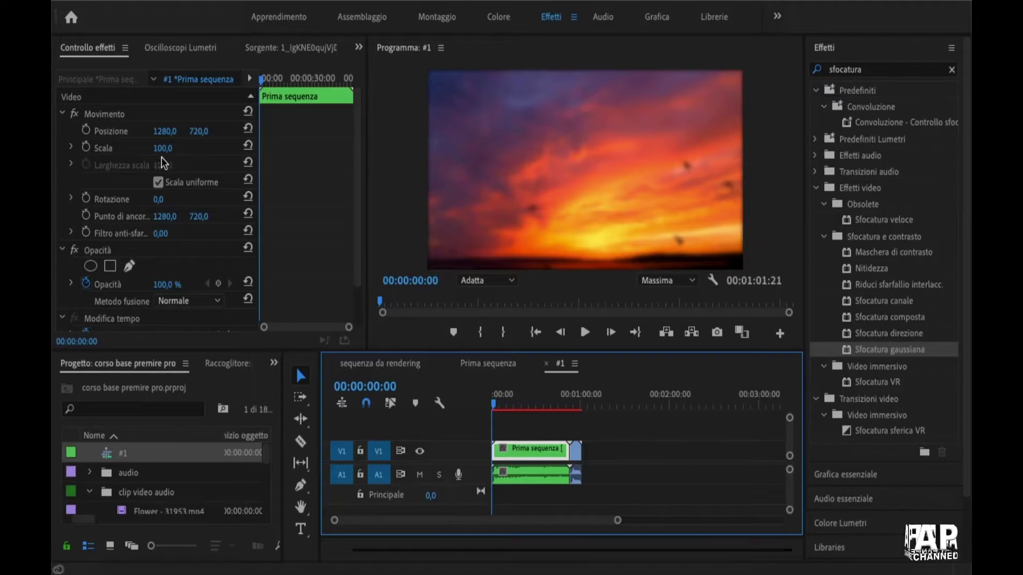
click(87, 148)
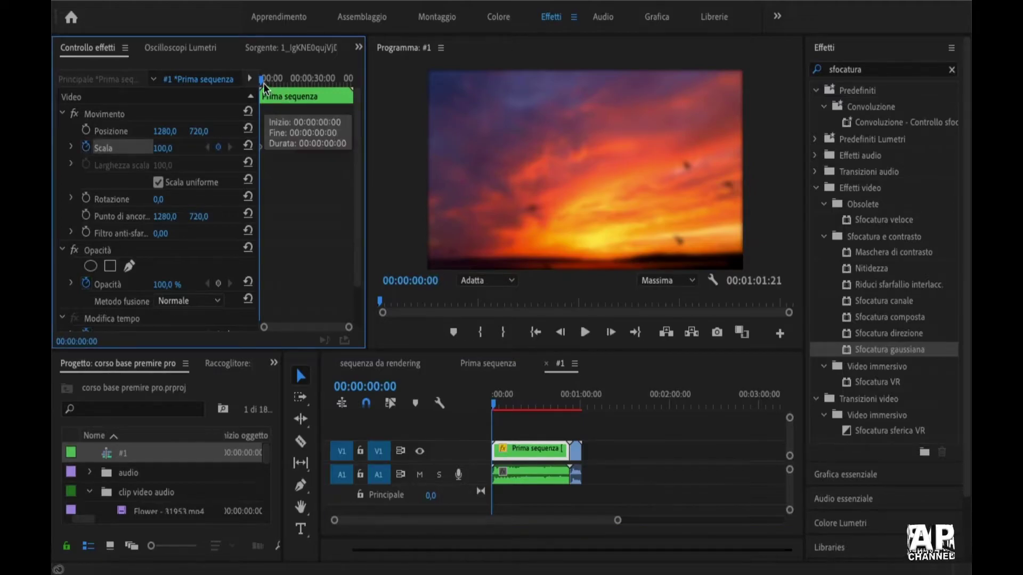
drag(263, 81, 348, 90)
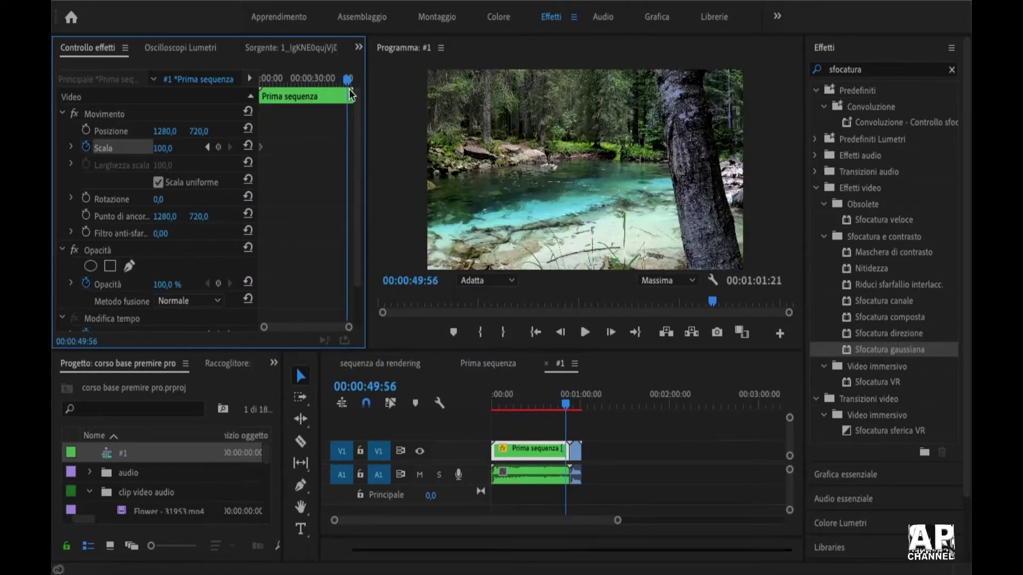
click(165, 148)
text(50)
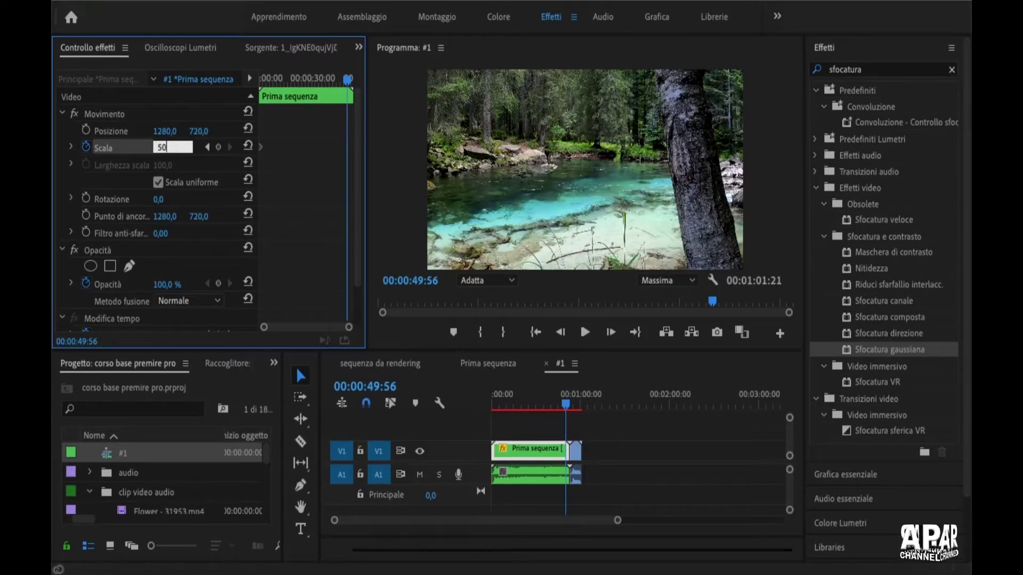
key(Return)
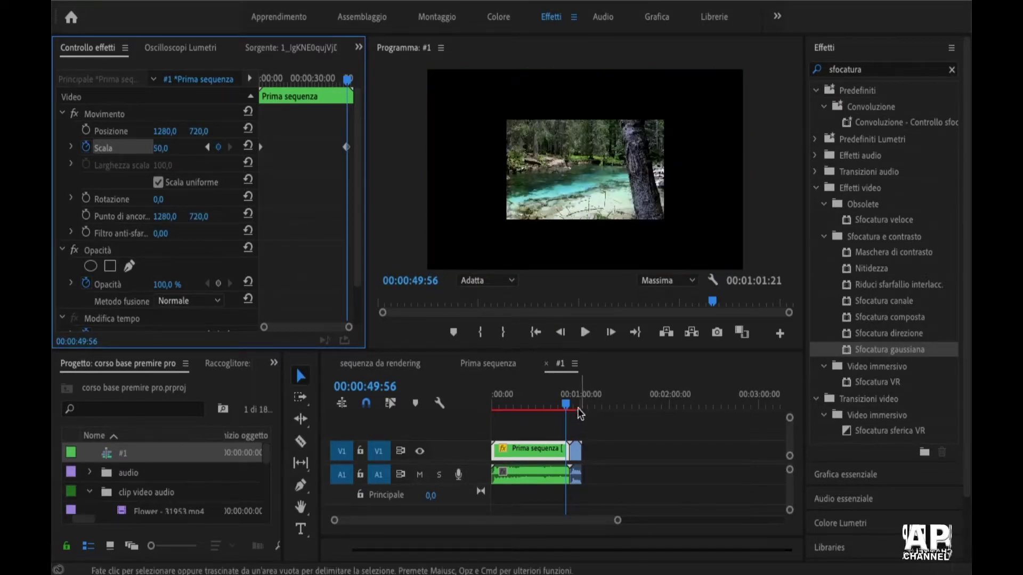
Play sequenza da rendering from the start to check the zoom, then save the project
click(371, 366)
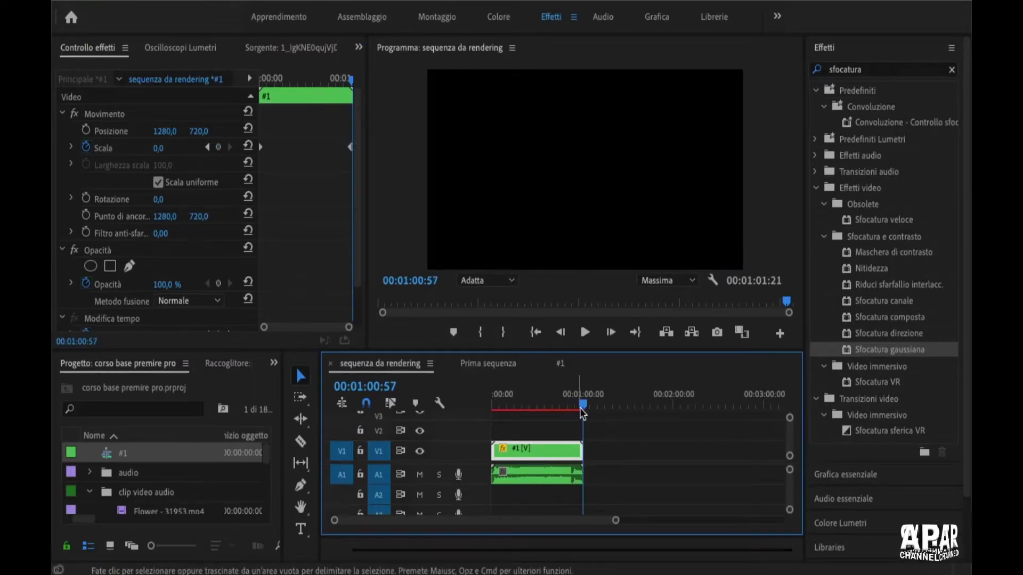
key(Home)
key(space)
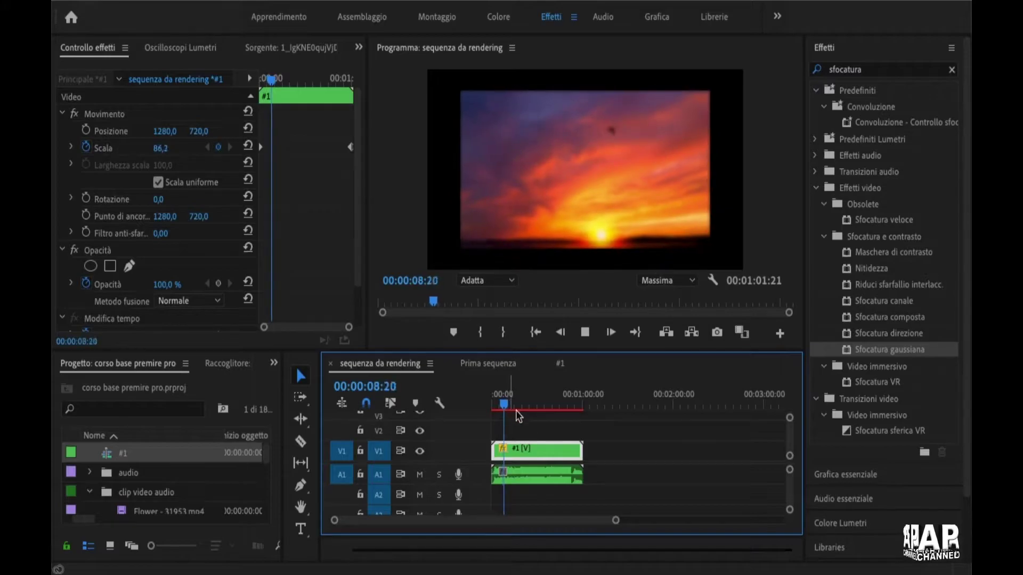
key(space)
key(ctrl+s)
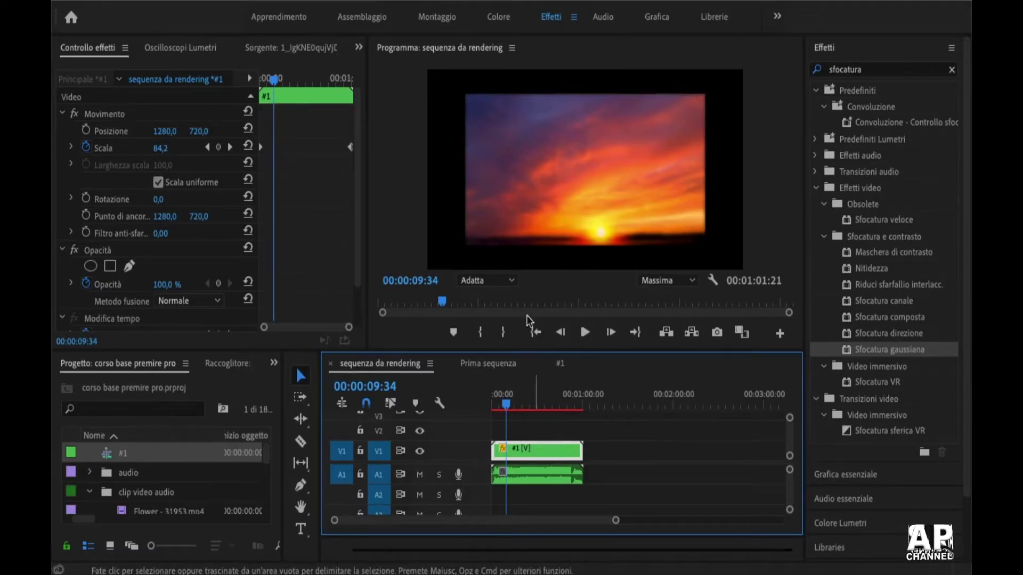
Set the first Scale keyframe to 151 and move the second to 00:00:27:36 with a lower value
click(563, 365)
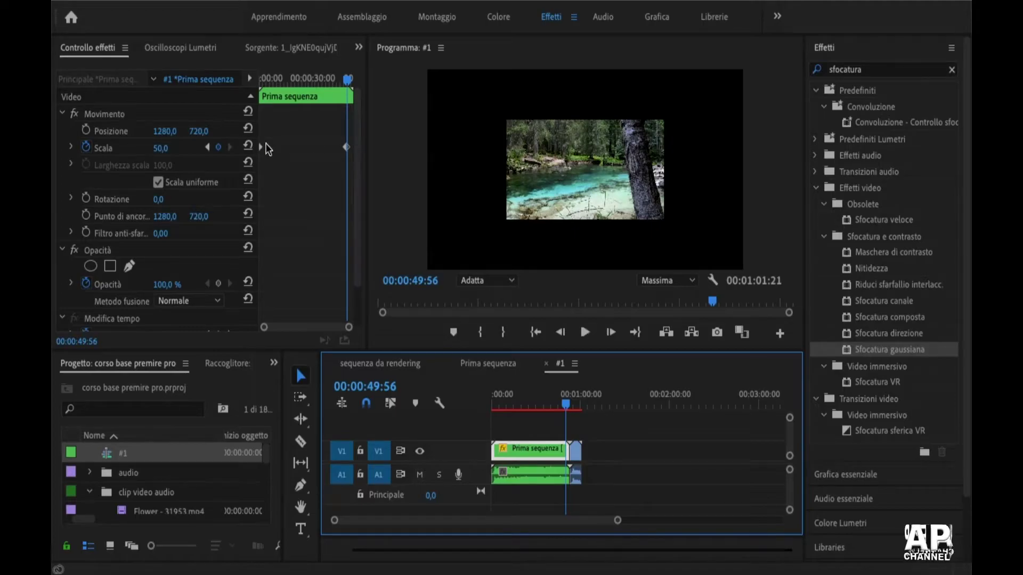
click(207, 147)
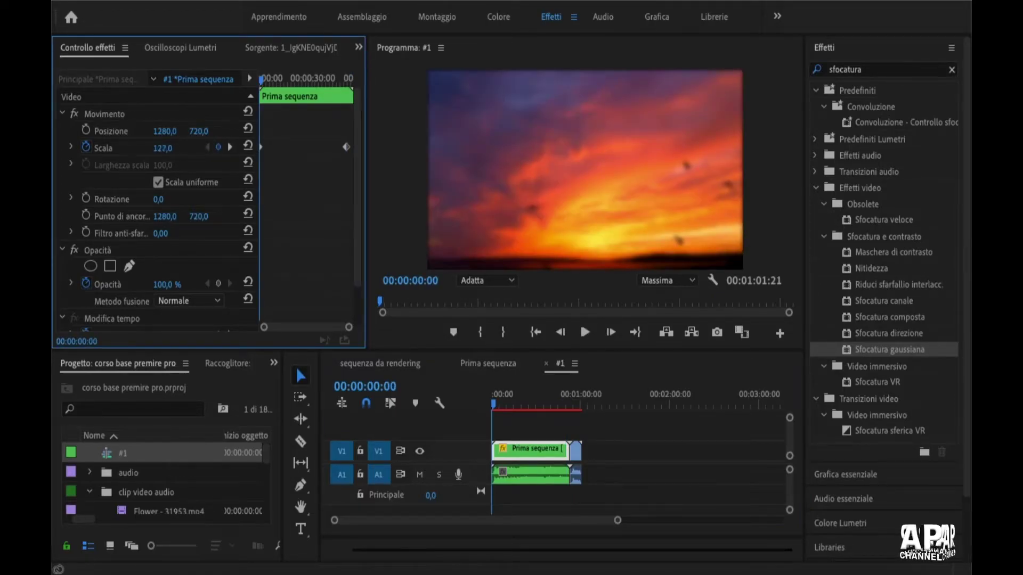
mouse_move(163, 148)
mouse_down()
mouse_move(177, 149)
mouse_move(160, 148)
mouse_up()
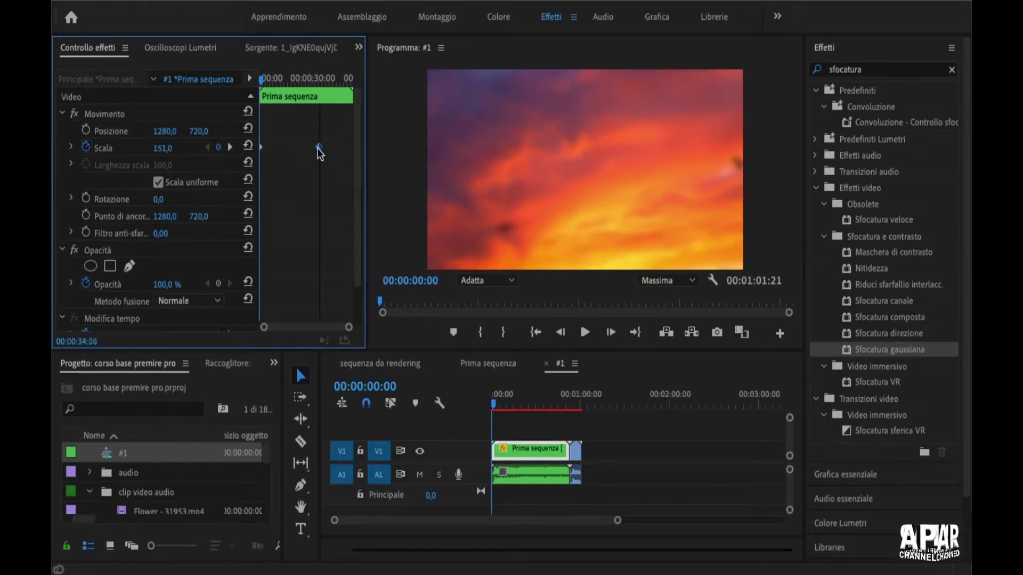
drag(345, 148, 308, 147)
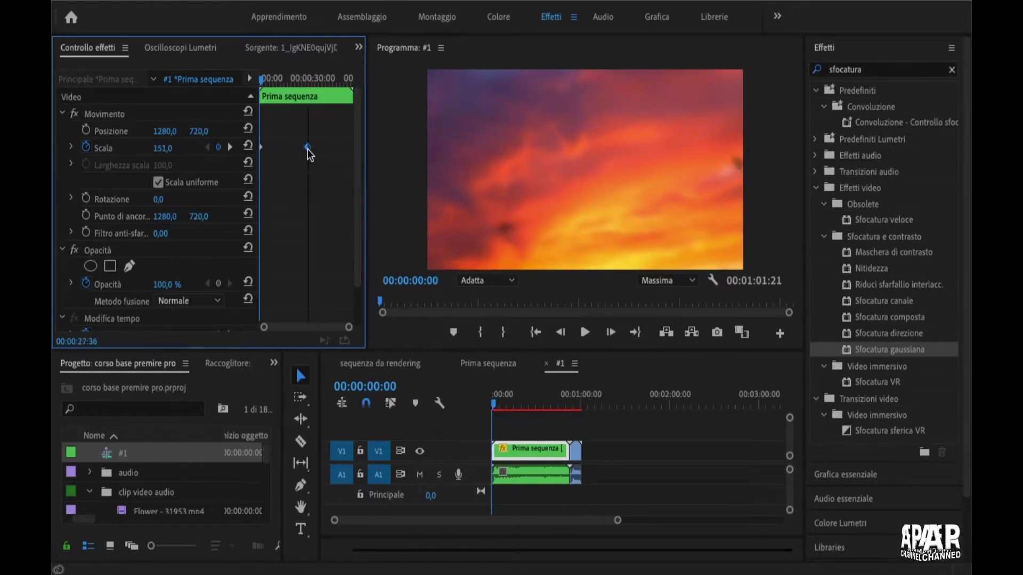
click(230, 147)
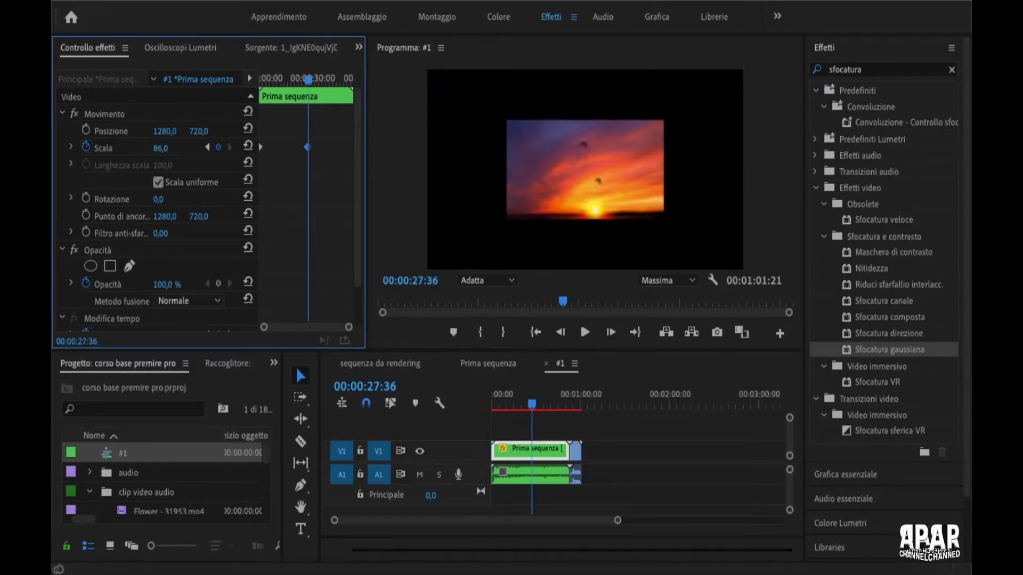
mouse_move(161, 148)
mouse_down()
mouse_move(147, 148)
mouse_move(163, 148)
mouse_up()
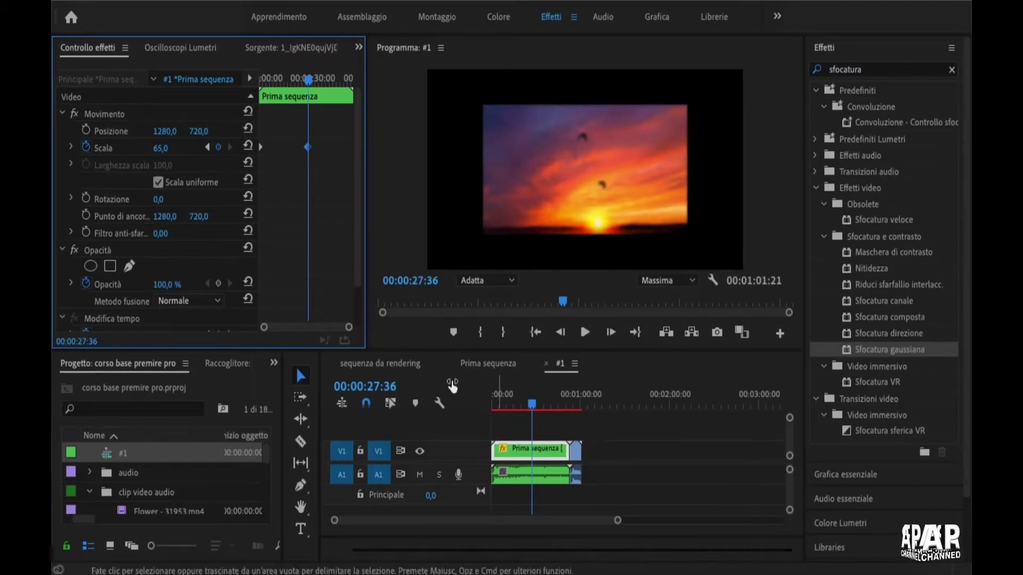
Play back sequenza da rendering, jumping ahead to about 00:00:37:09, and mute audio track A1
click(380, 363)
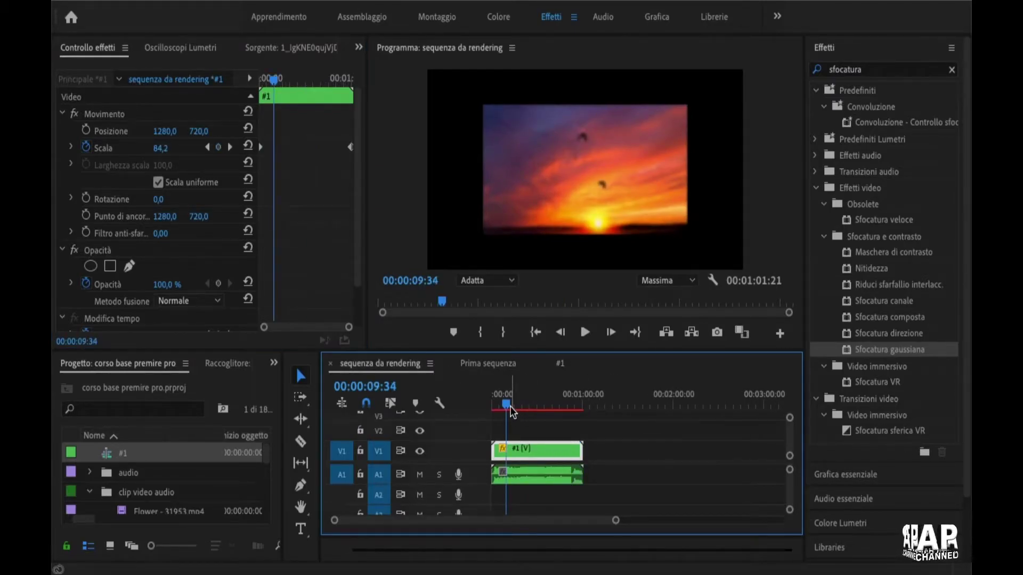
key(space)
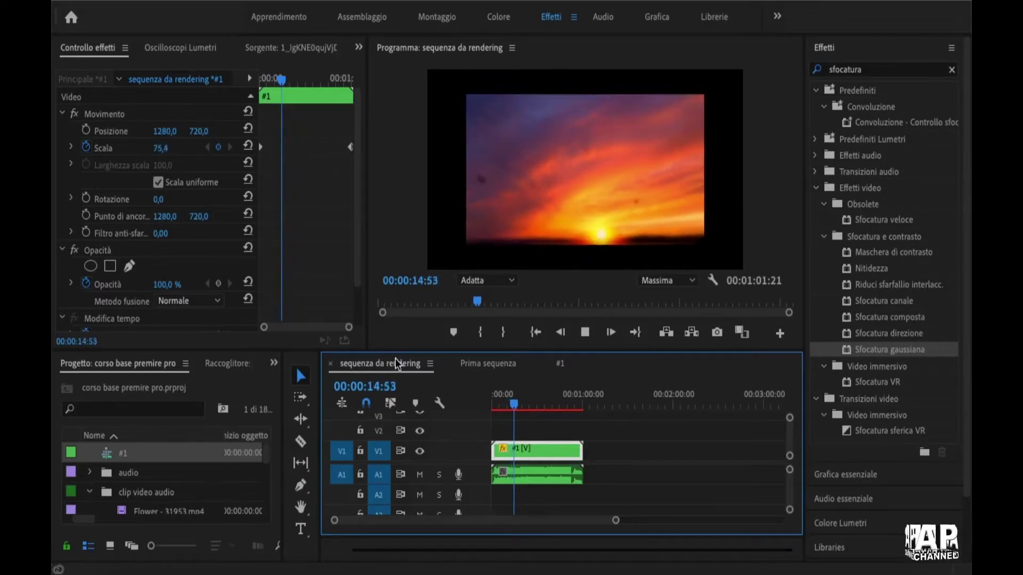
drag(522, 408, 546, 409)
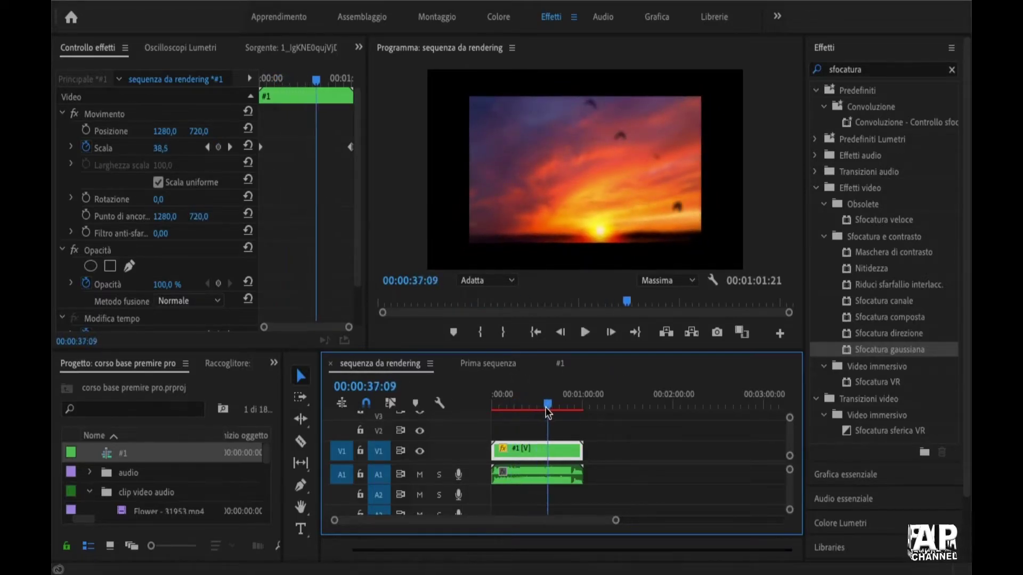
key(space)
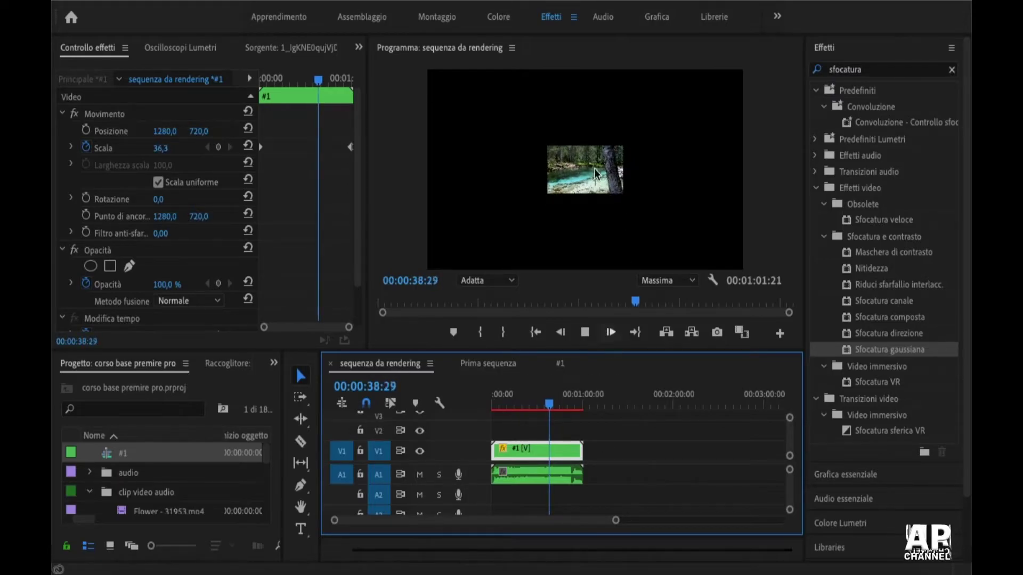
key(space)
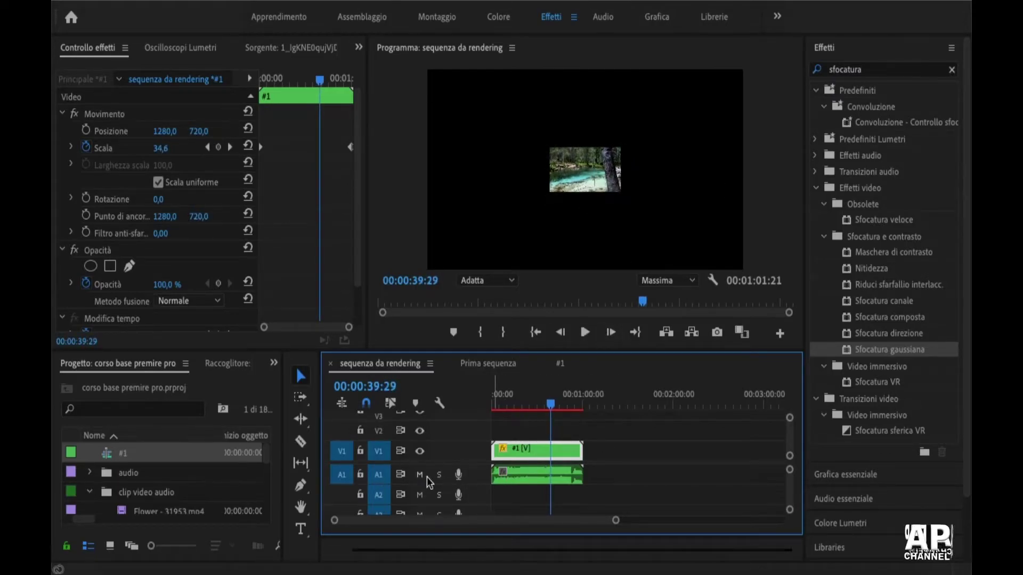
click(421, 475)
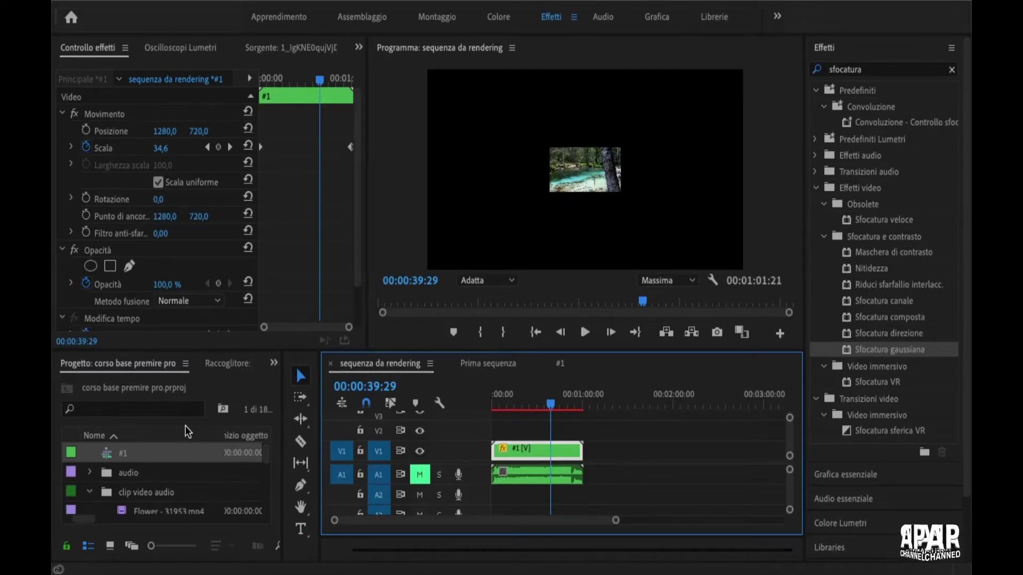
Close all open sequence timelines and maximize the Project panel
click(328, 363)
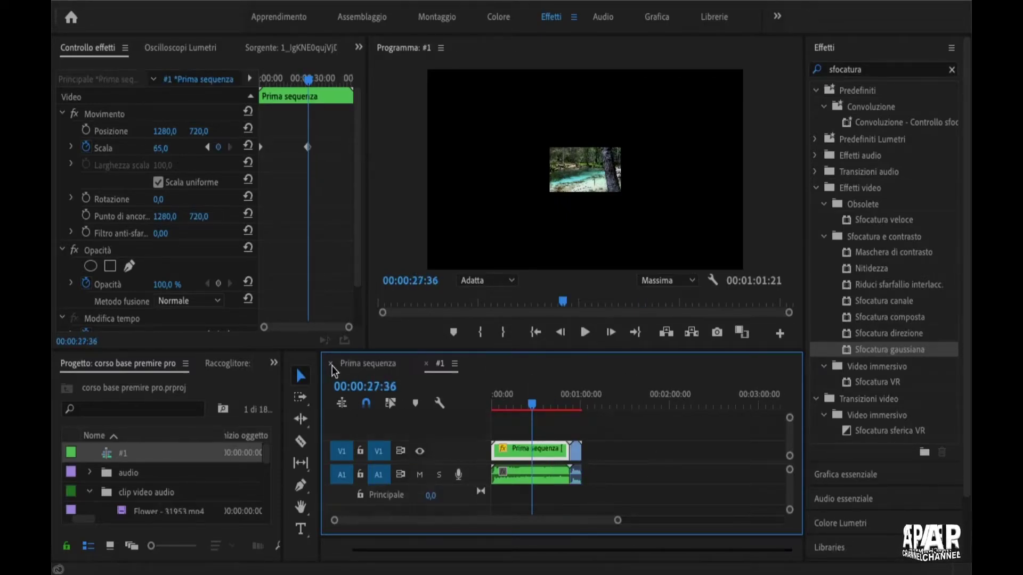
click(331, 366)
click(332, 366)
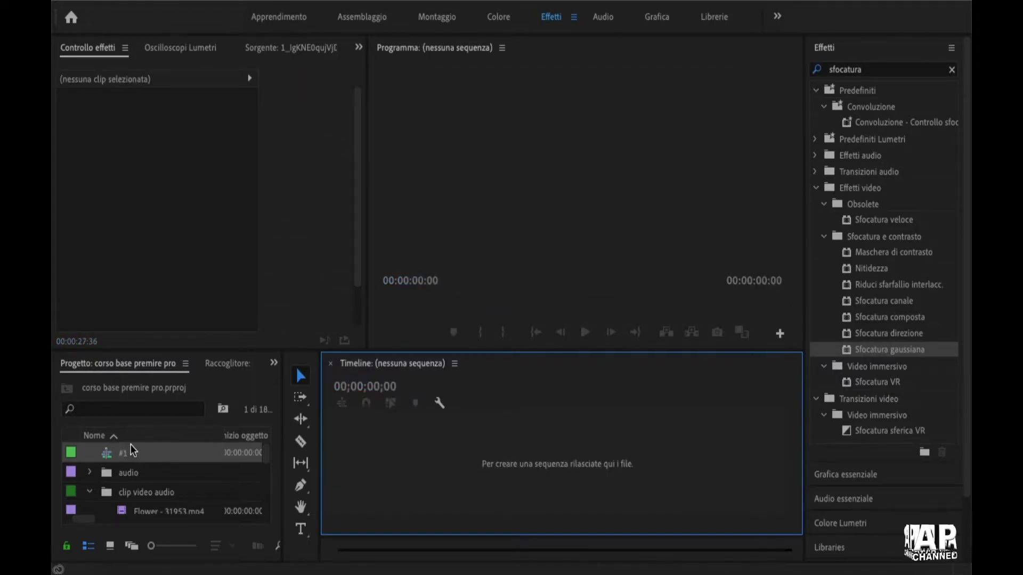
key(grave)
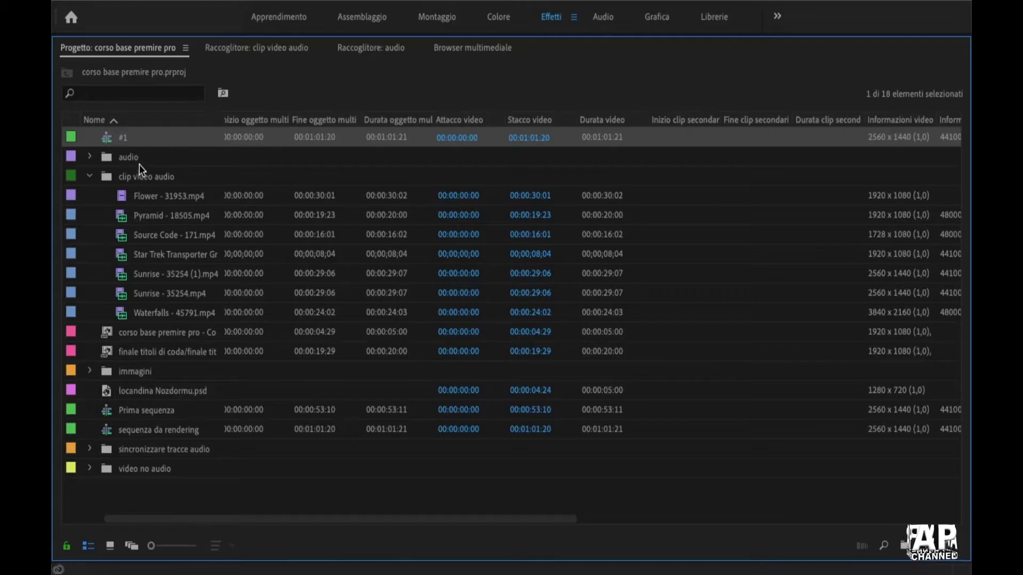
Delete the #1, Prima sequenza and sequenza da rendering sequences, then collapse the clip folder
key(Delete)
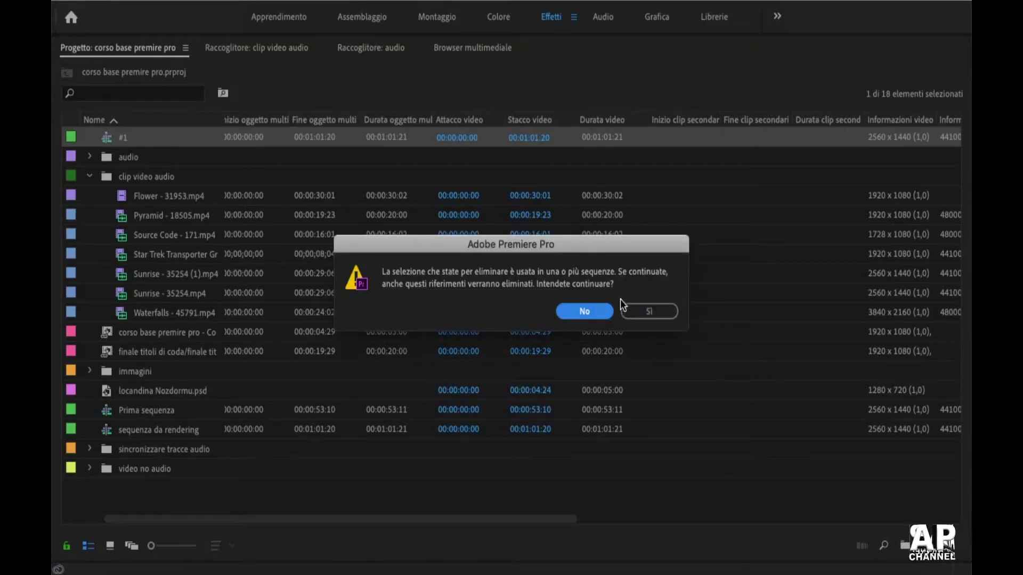
click(634, 311)
click(121, 395)
key(Delete)
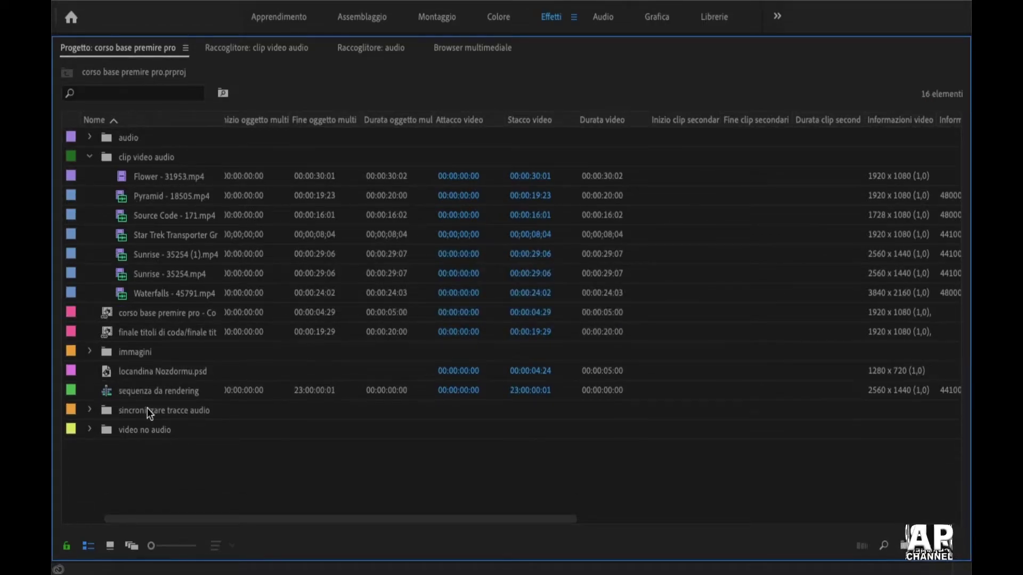
click(151, 389)
key(Delete)
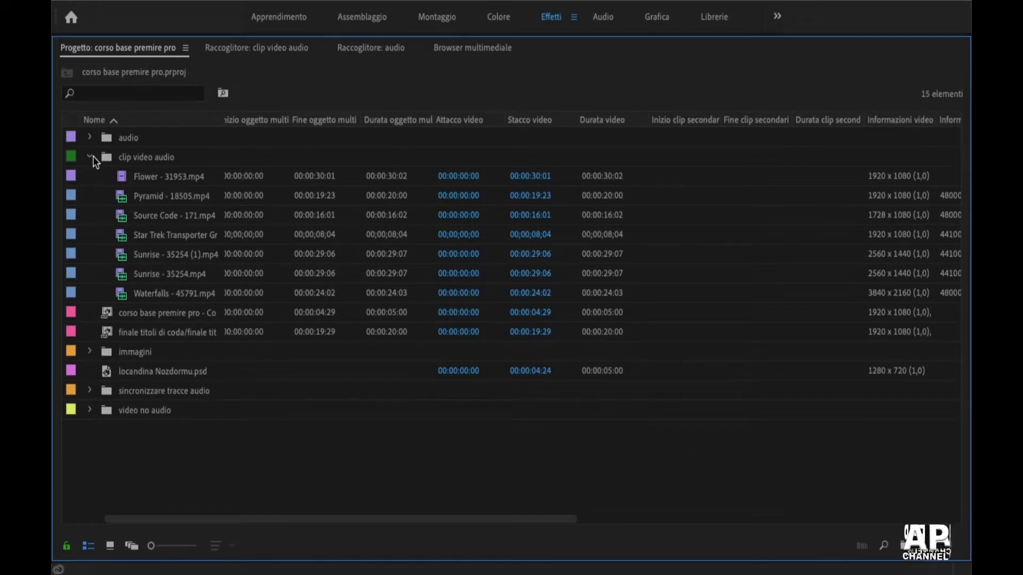
click(91, 157)
key(grave)
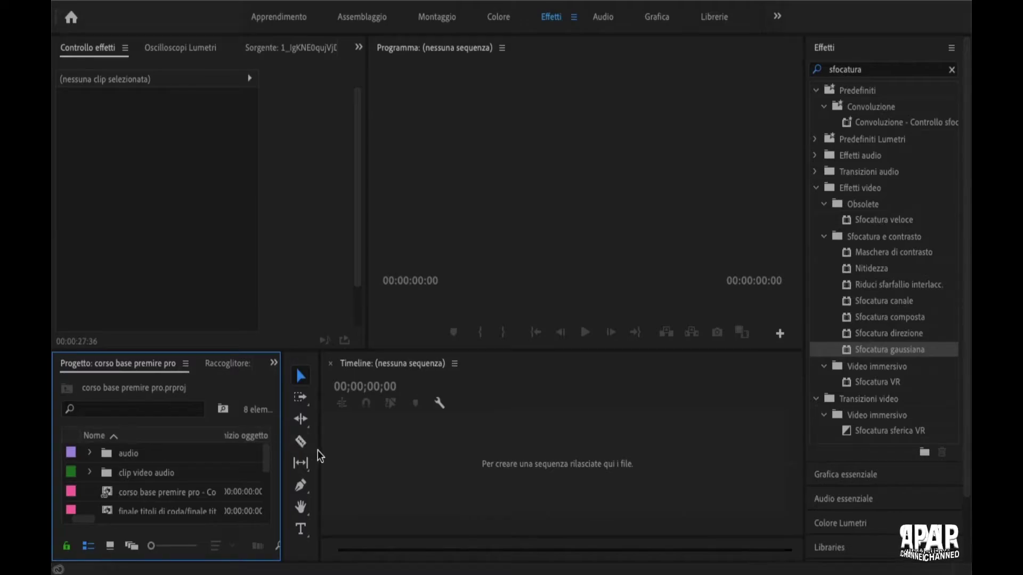
Clear the effects search and expand the 'video no audio' and 'immagini' bins
click(951, 70)
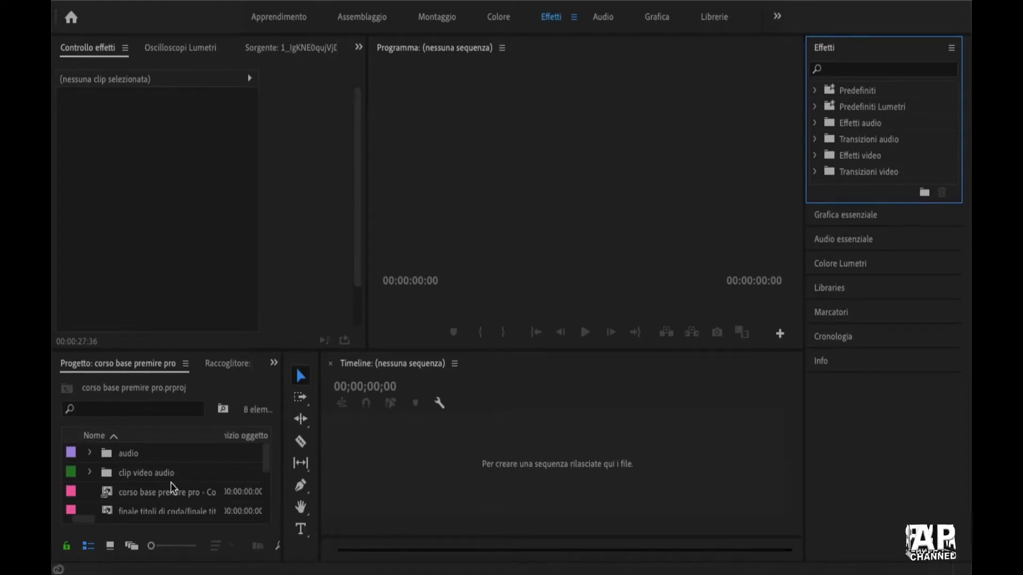
scroll(170, 483, down, 3)
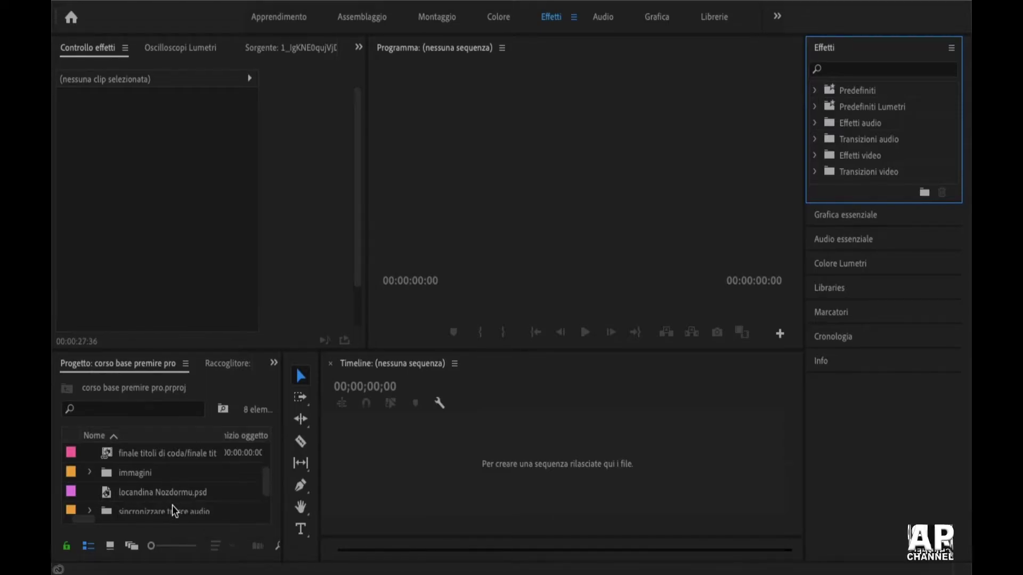
scroll(174, 504, down, 2)
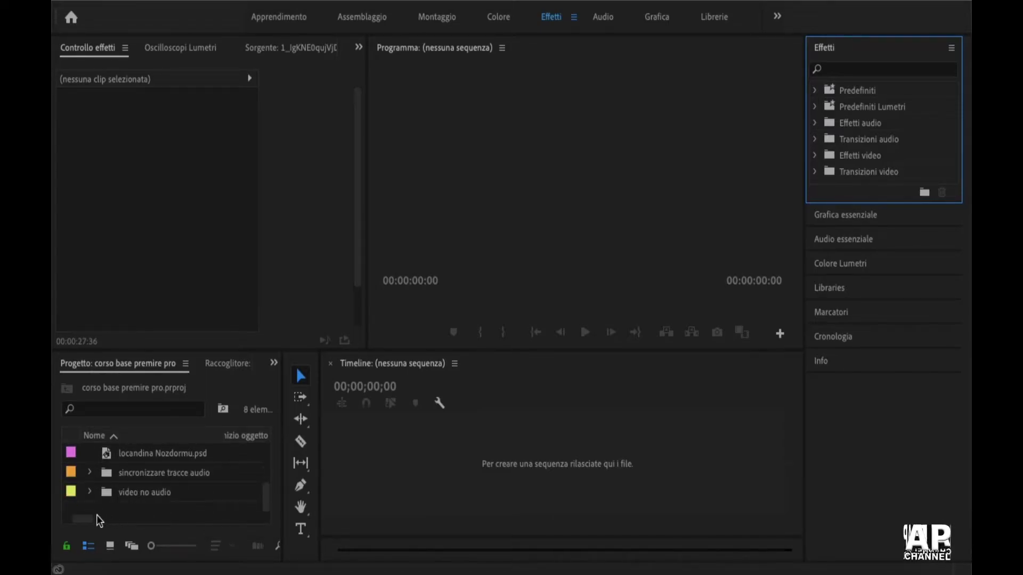
click(95, 500)
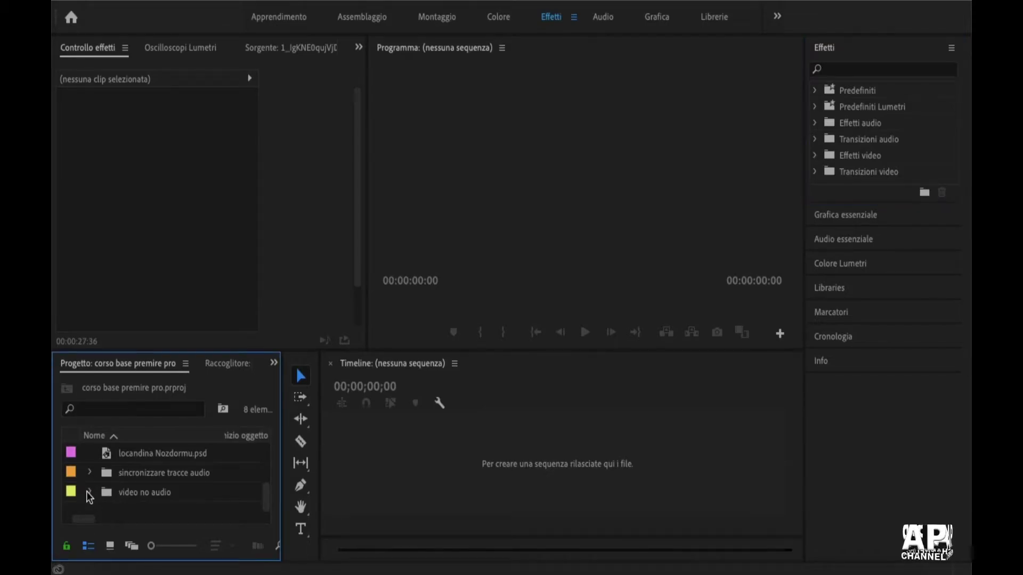
click(89, 492)
scroll(162, 461, up, 2)
scroll(162, 468, up, 1)
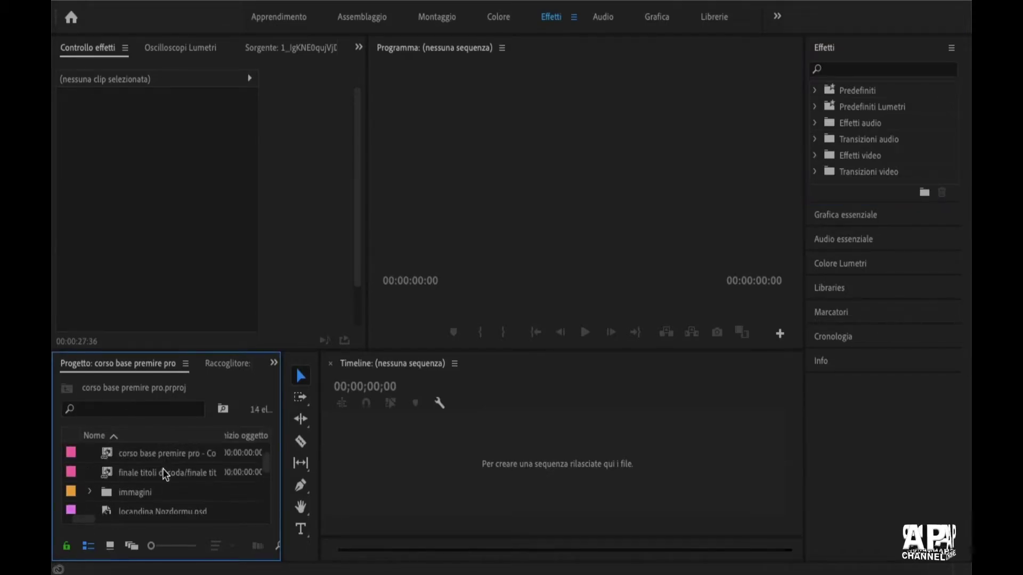
click(89, 492)
scroll(171, 478, down, 1)
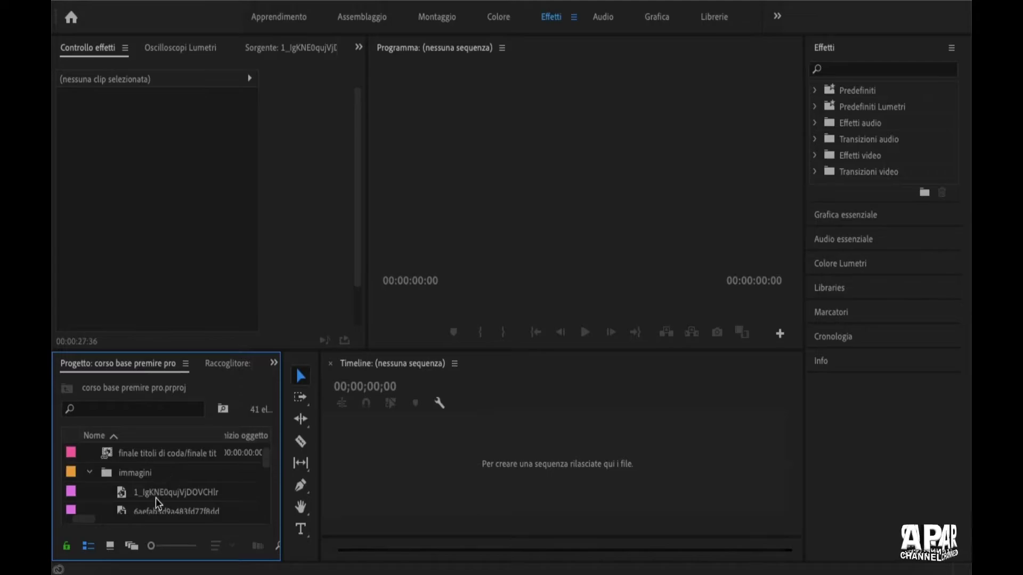
Create a sequence from the pyramid image and add a second pyramid image after it on V1
drag(156, 494, 339, 477)
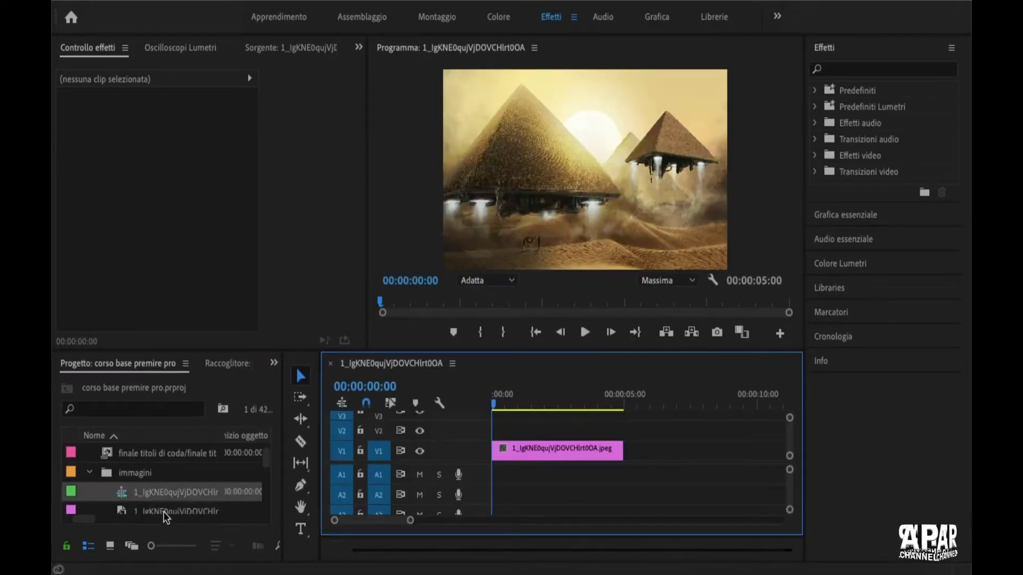
scroll(164, 512, down, 1)
drag(163, 492, 627, 457)
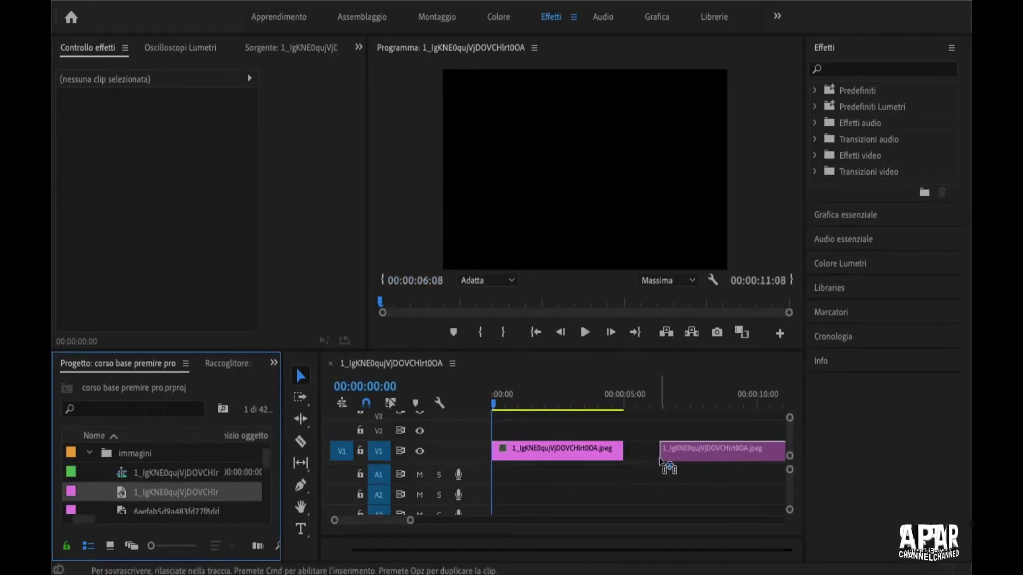
Rename the new sequence to corso1
click(192, 473)
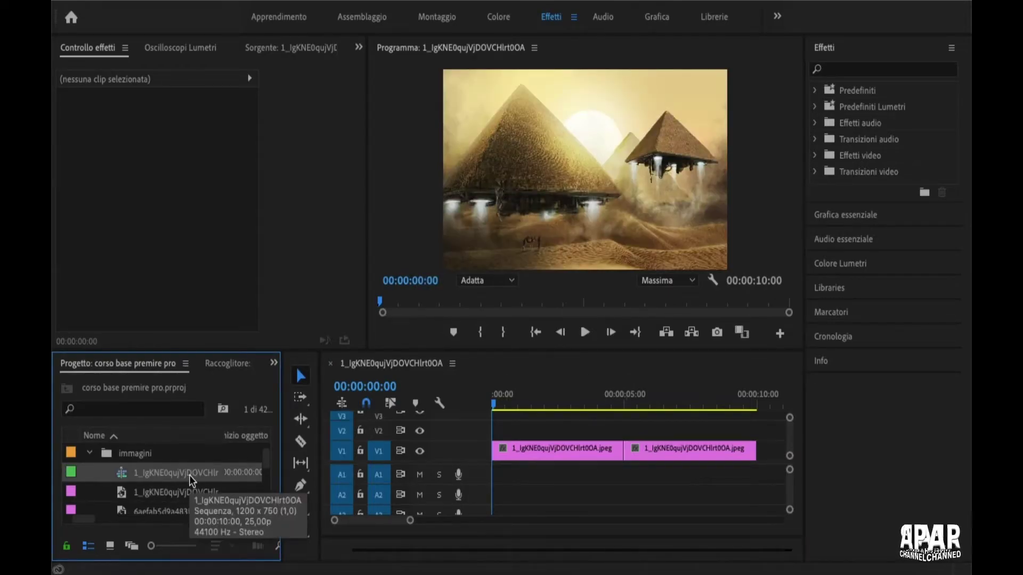
click(189, 475)
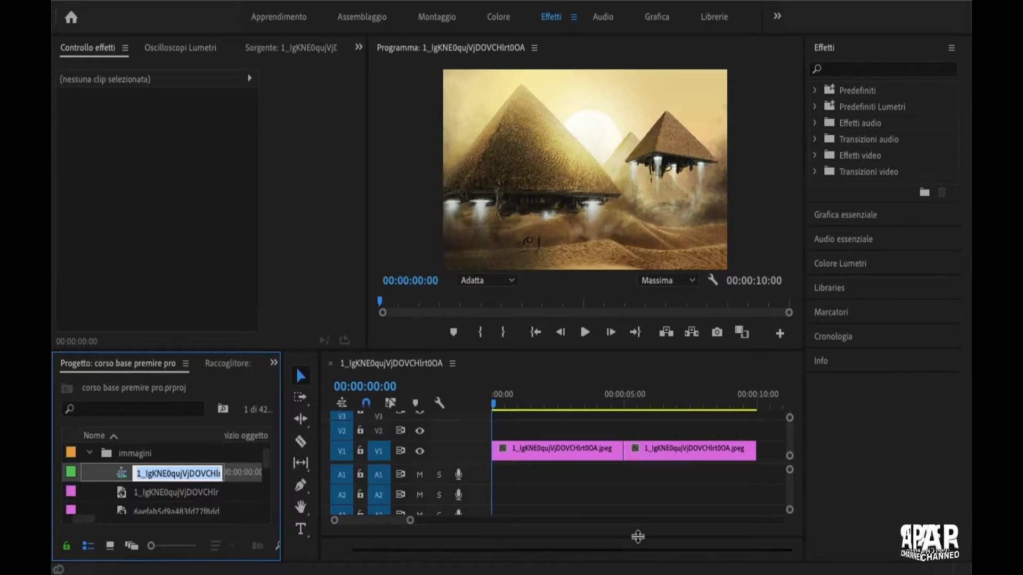
text(corso1)
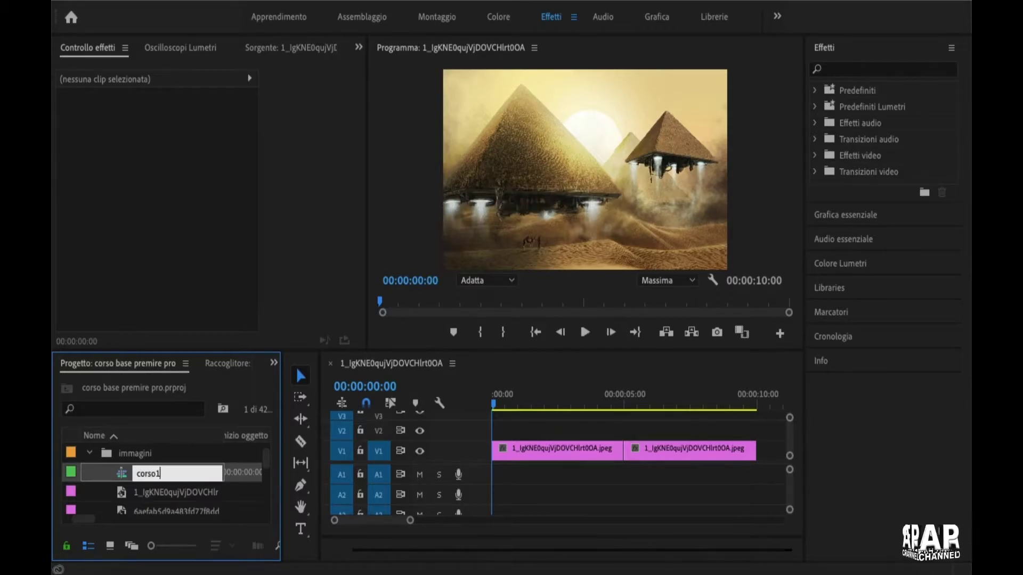
key(Return)
click(573, 488)
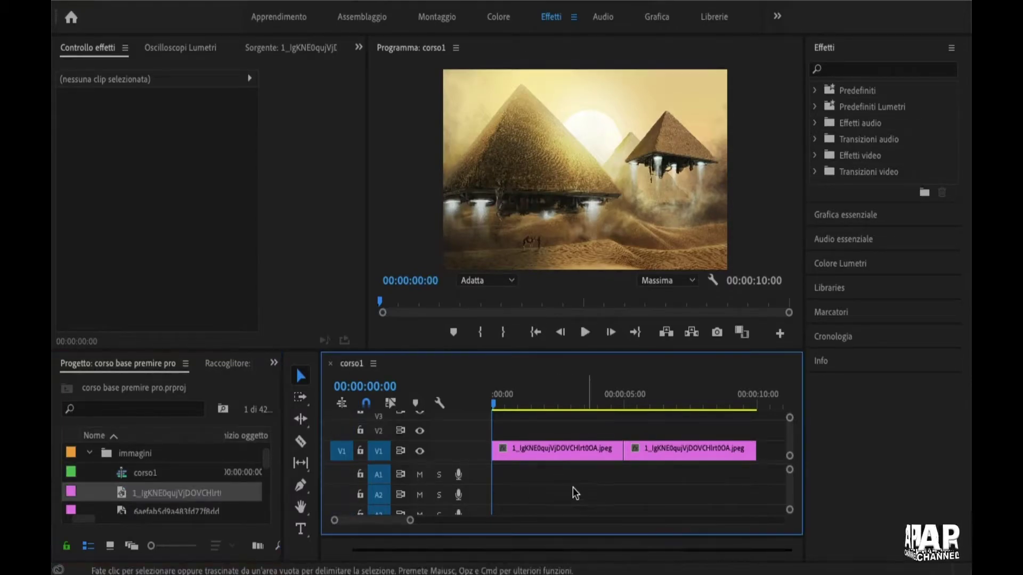
Place the stone-relief image on V2 and remove the second pyramid clip from V1
scroll(162, 497, down, 2)
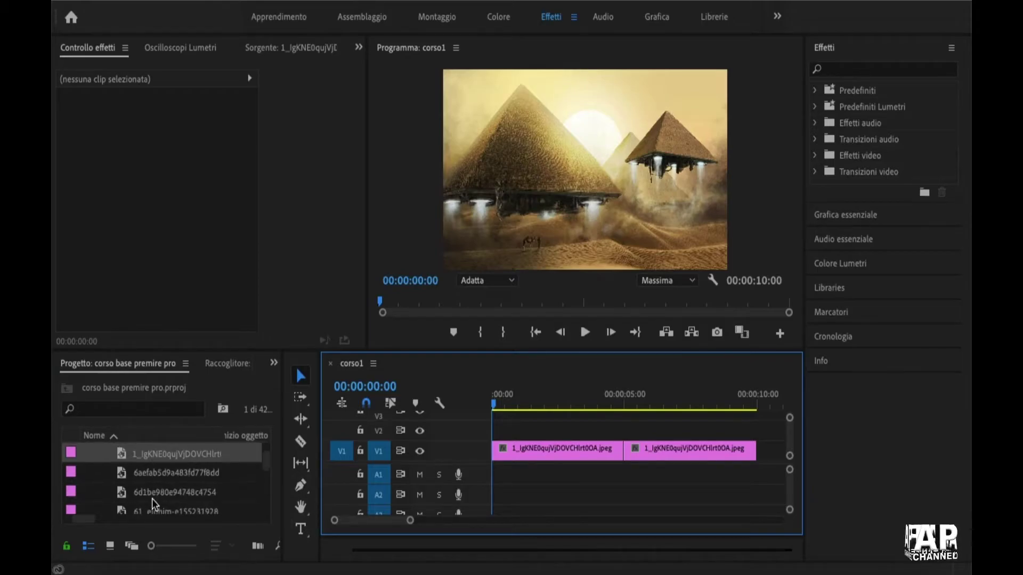
mouse_move(152, 493)
mouse_down()
mouse_move(574, 432)
mouse_move(560, 431)
mouse_up()
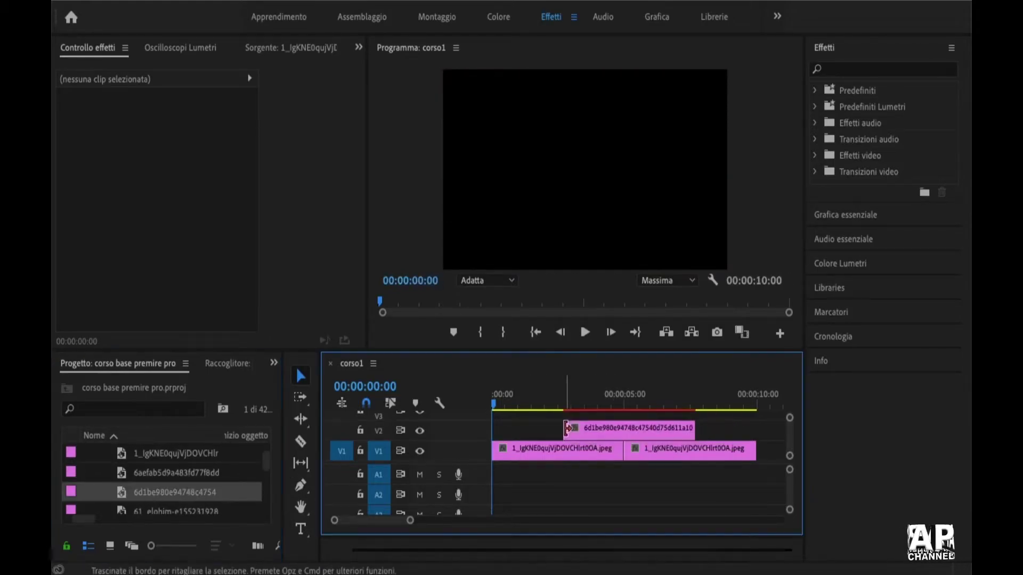
mouse_move(495, 399)
mouse_down()
mouse_move(616, 399)
mouse_move(704, 426)
mouse_move(665, 430)
mouse_up()
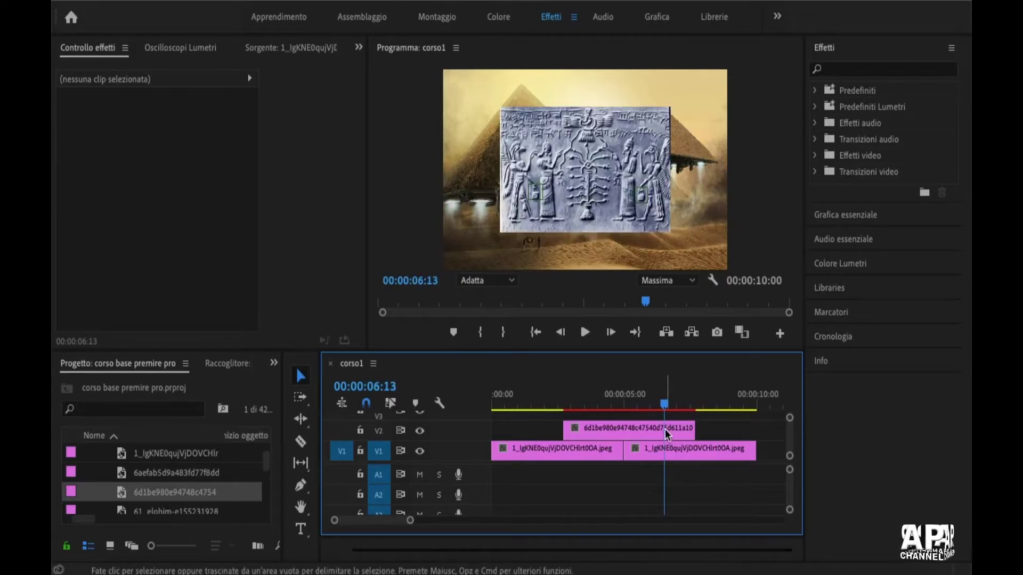
click(682, 449)
key(Delete)
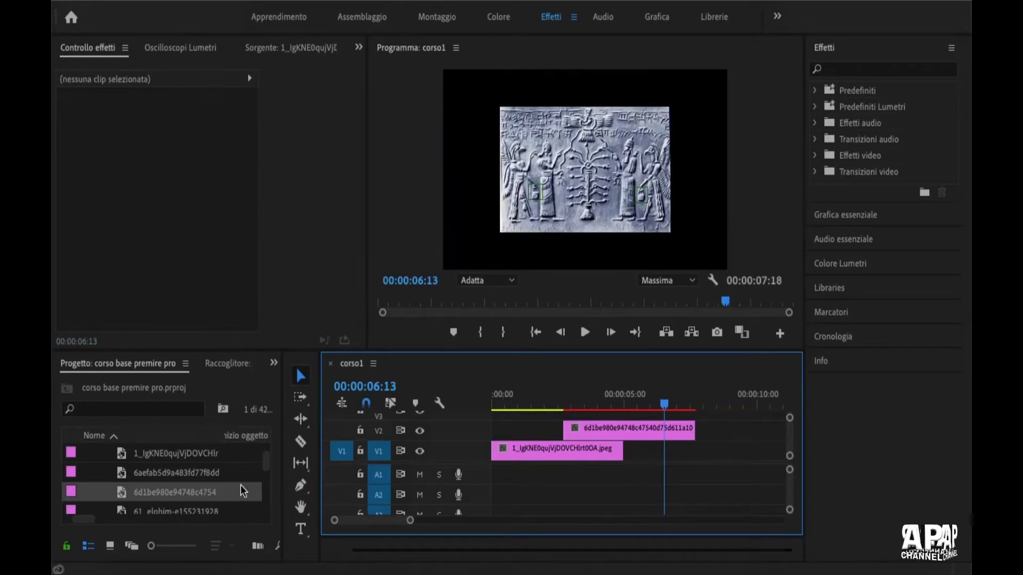
Add 61_elohim to V1, scale it to 253, and select all three clips
scroll(199, 495, down, 2)
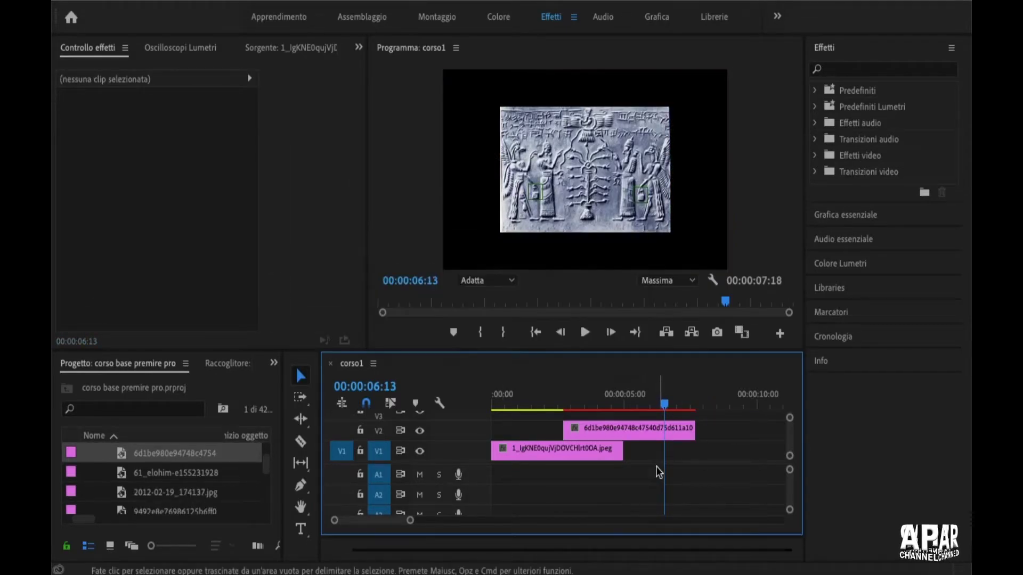
drag(149, 468, 631, 462)
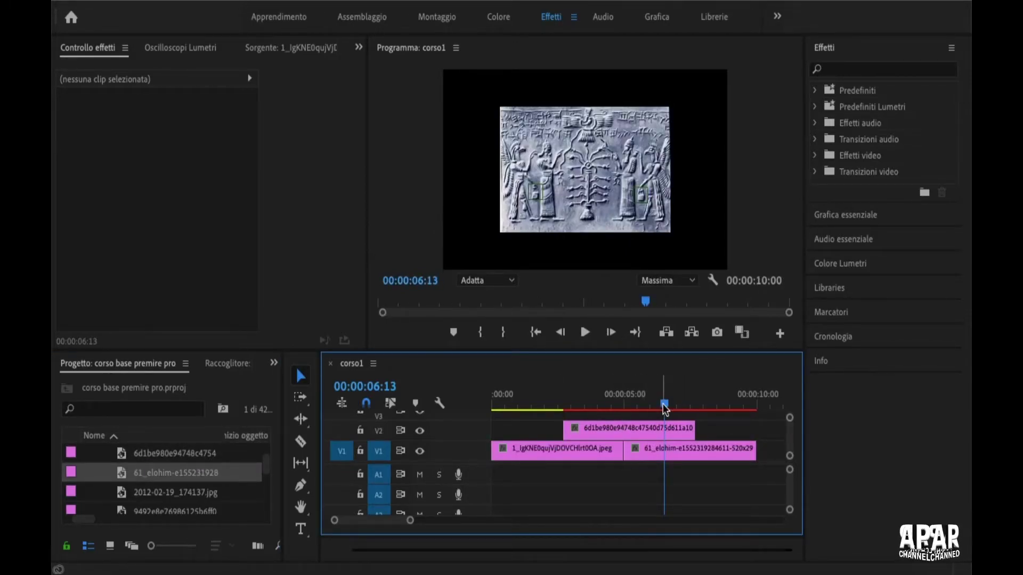
drag(663, 405, 676, 405)
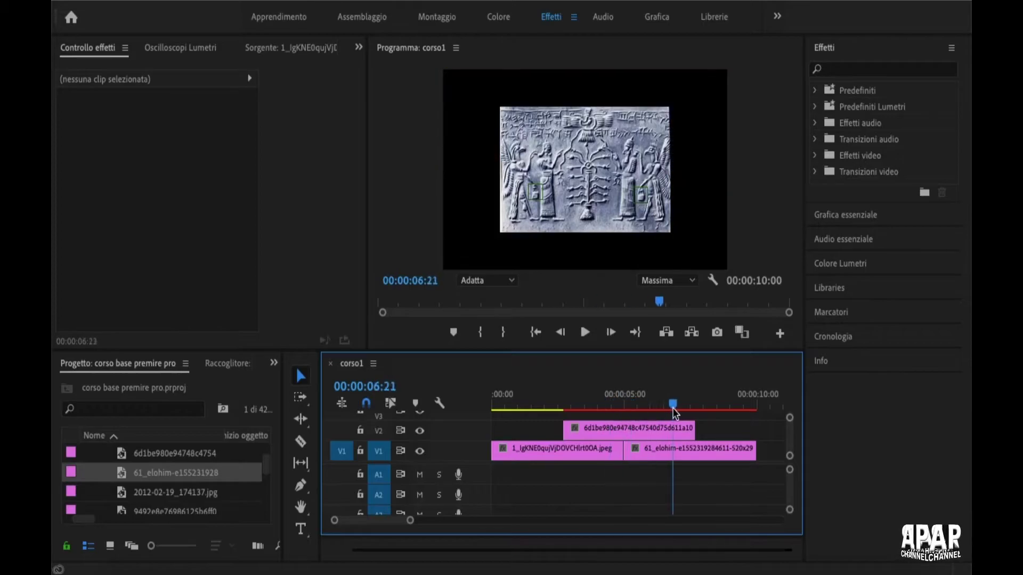
click(708, 459)
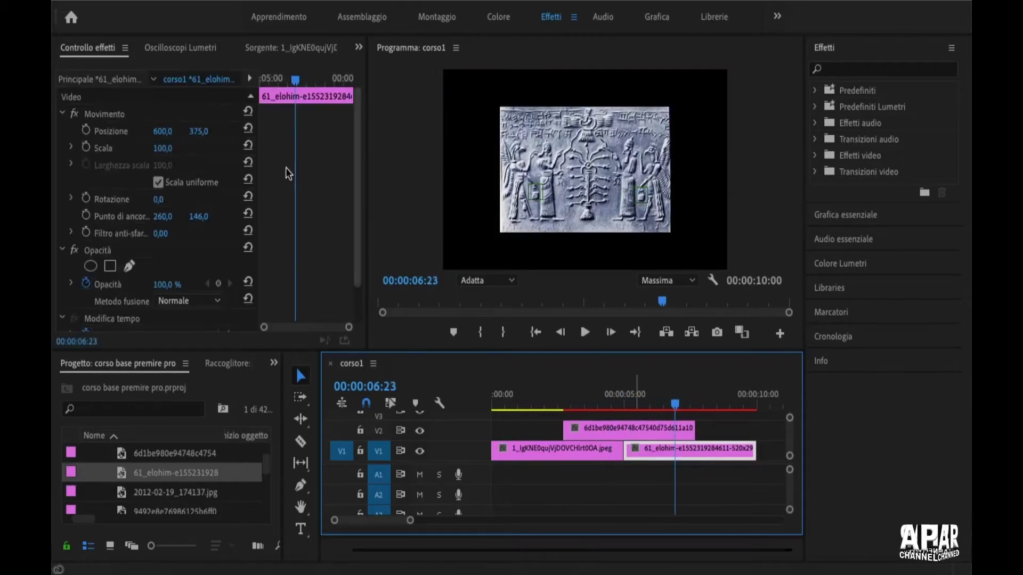
click(159, 148)
drag(163, 148, 202, 148)
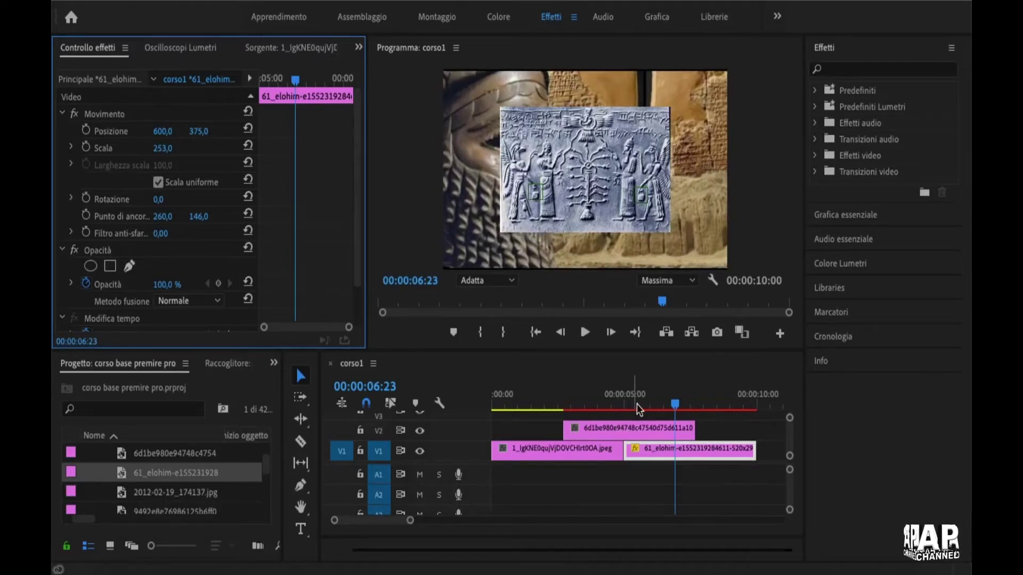
mouse_move(675, 410)
mouse_down()
mouse_move(575, 439)
mouse_move(618, 437)
mouse_up()
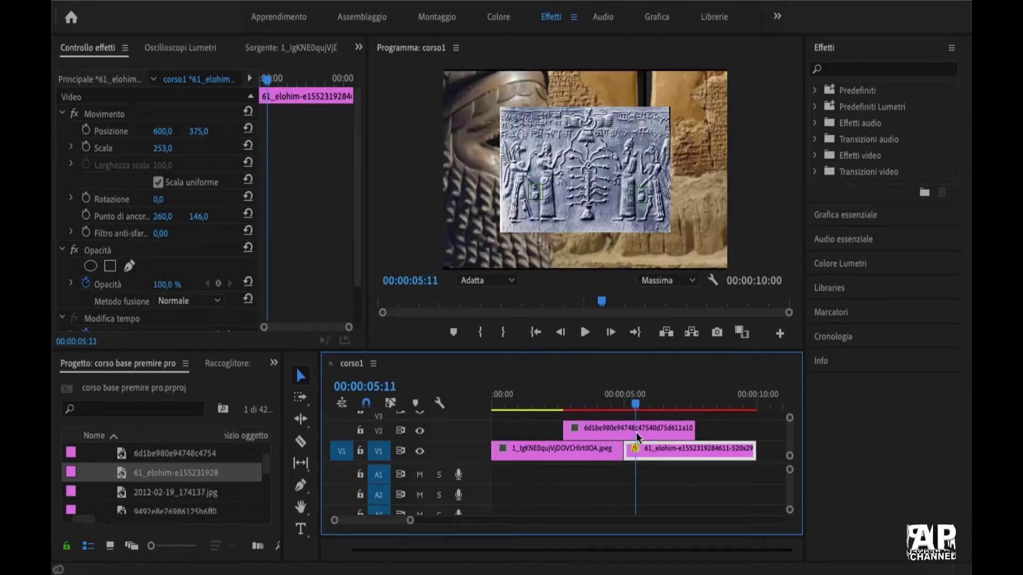
drag(714, 511, 613, 426)
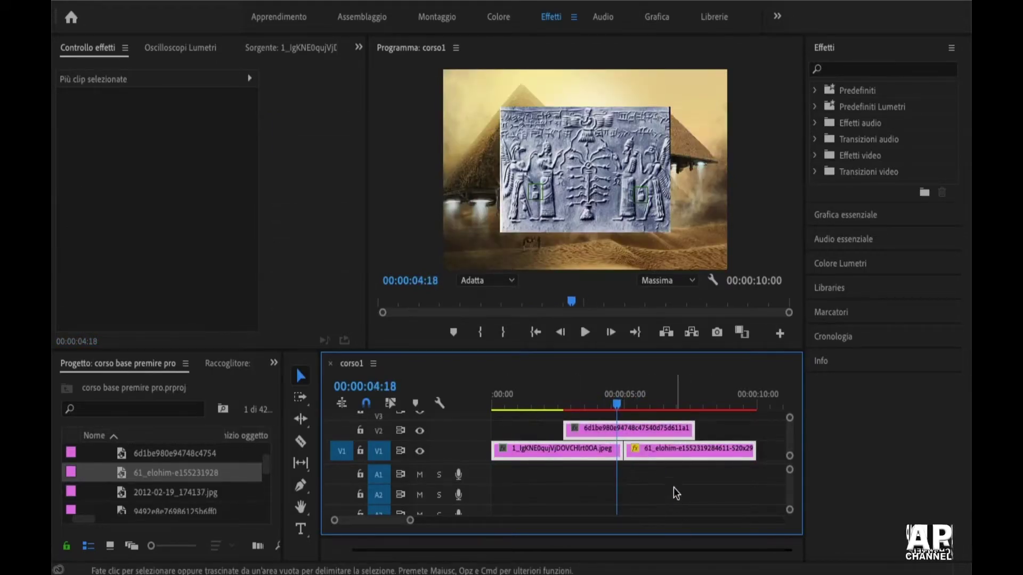
Nest the three selected clips into a new sequence named corso2
right_click(567, 451)
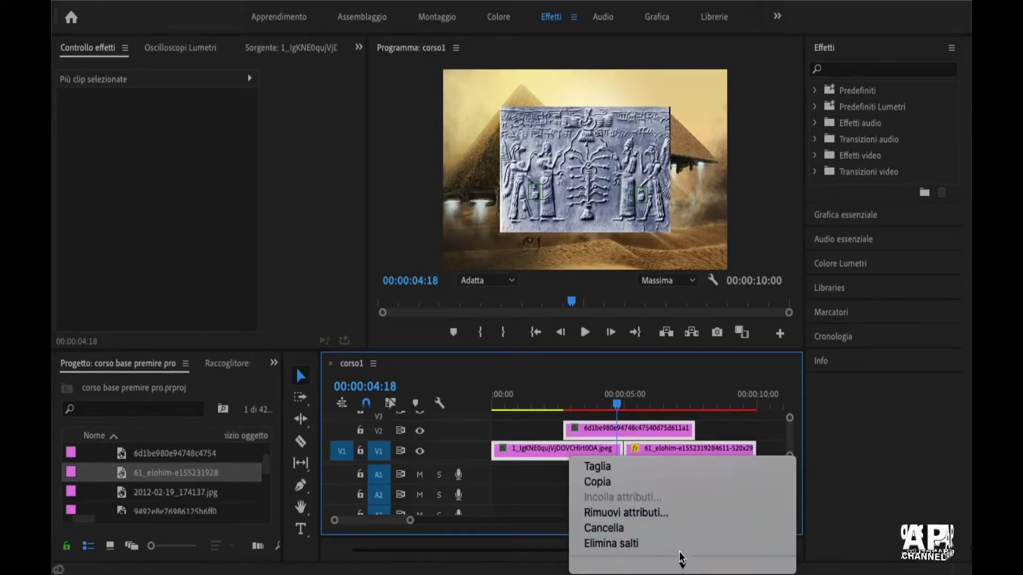
mouse_move(682, 564)
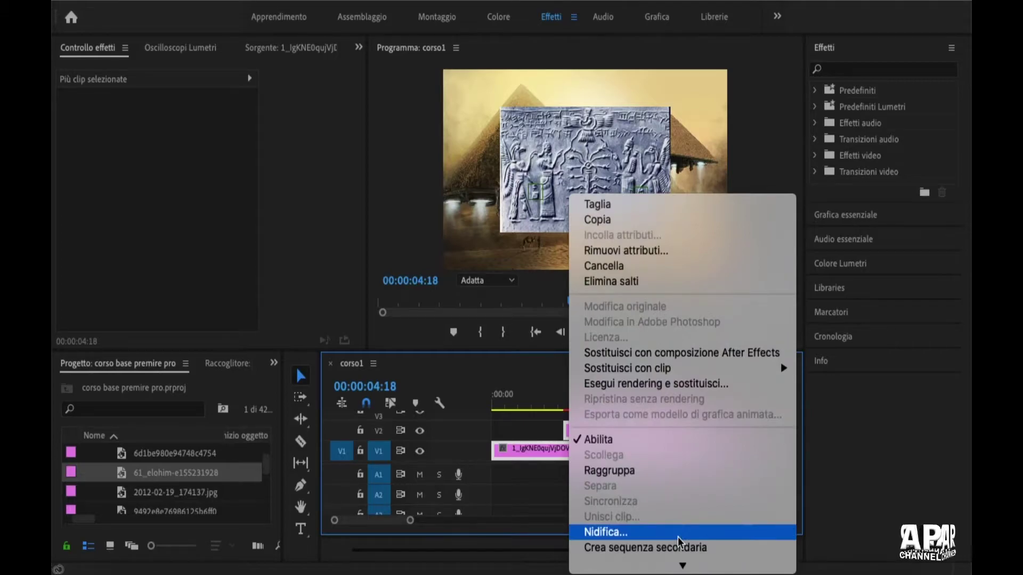
click(679, 533)
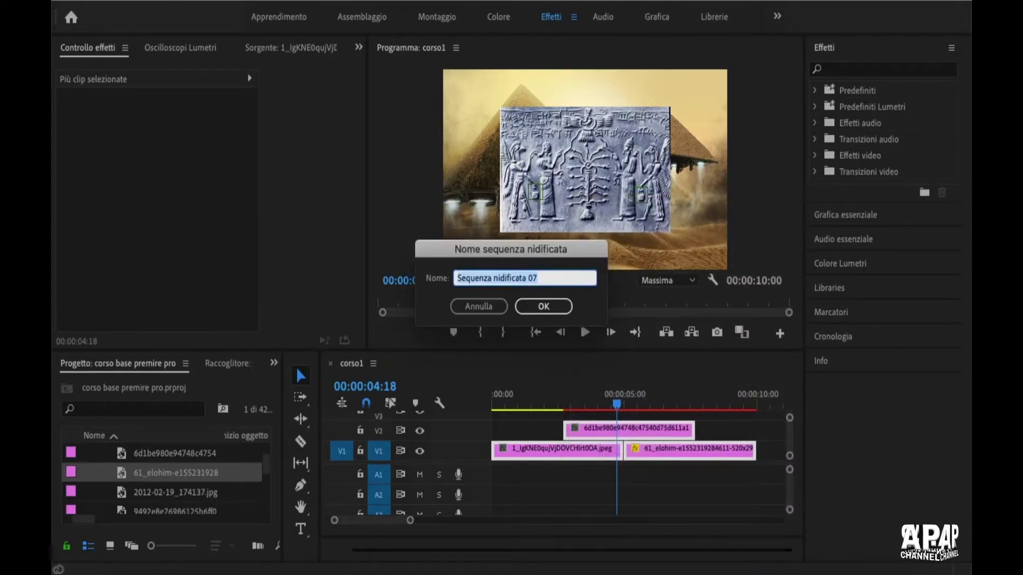
text(corso2)
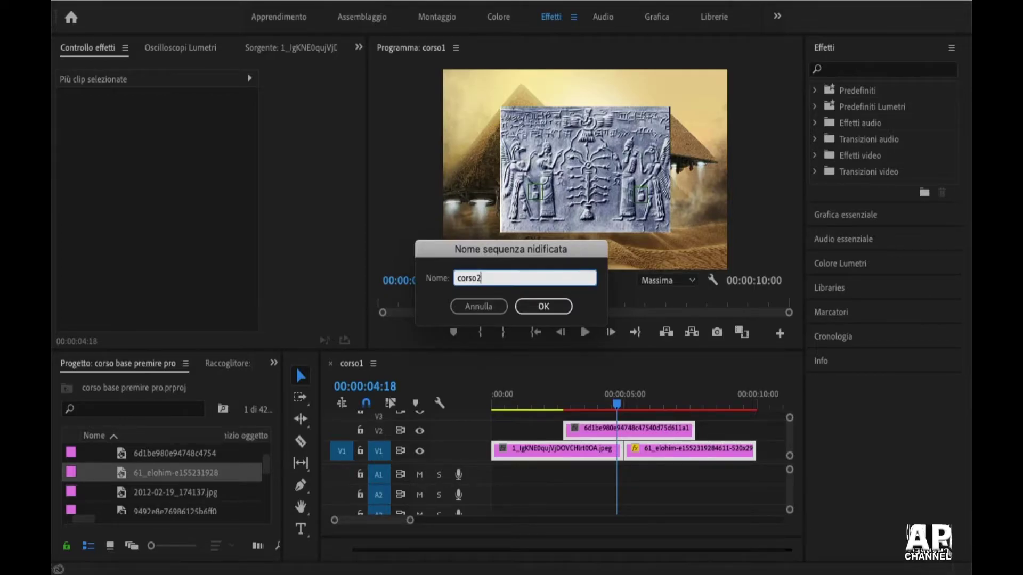
key(Return)
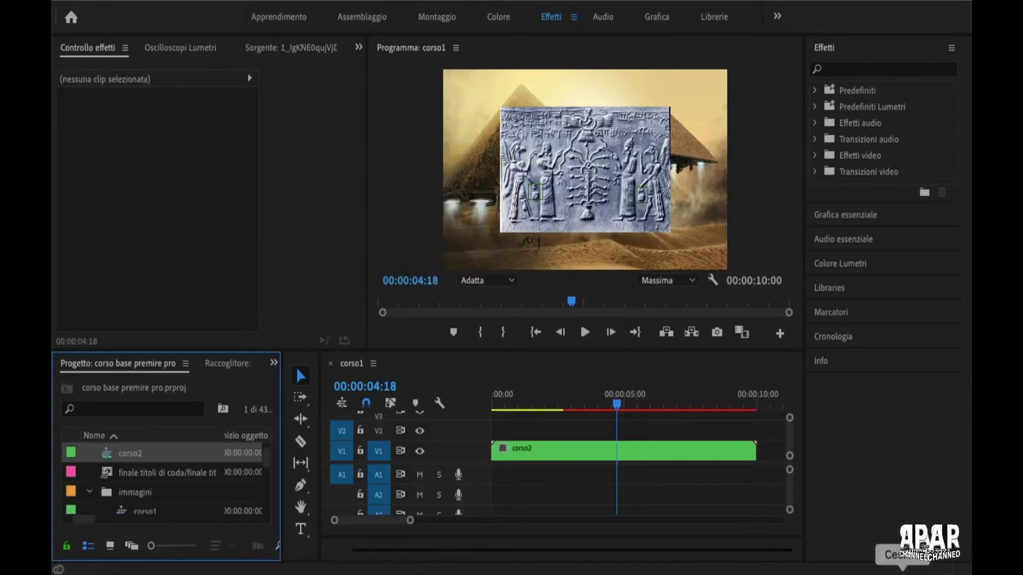
Preview corso2, then add the 9492e8e… image right after it on V1, making 15 seconds
mouse_move(614, 409)
mouse_down()
mouse_move(494, 426)
mouse_move(694, 417)
mouse_up()
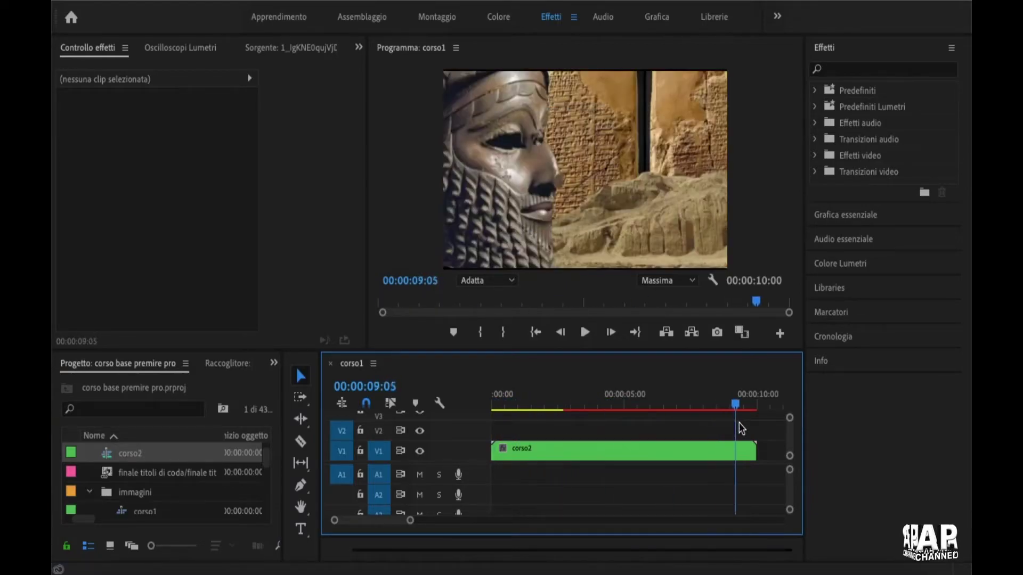
drag(693, 417, 520, 443)
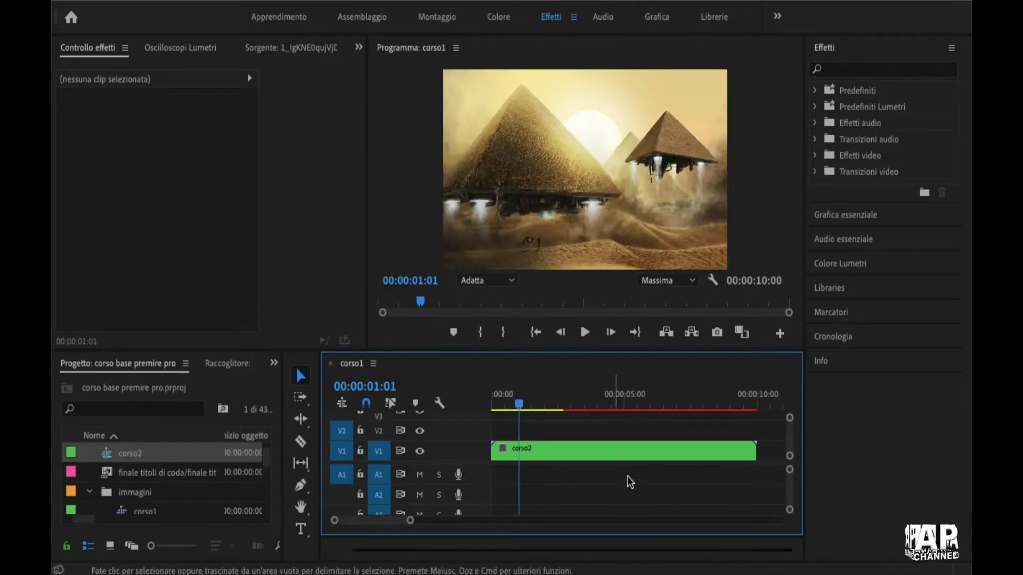
scroll(156, 485, down, 2)
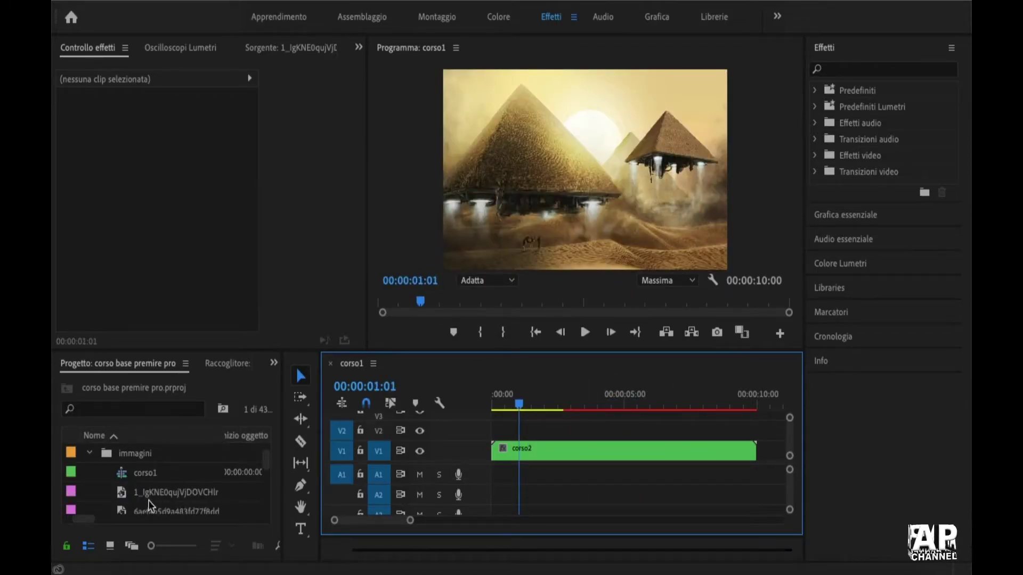
scroll(144, 502, down, 2)
scroll(123, 510, down, 2)
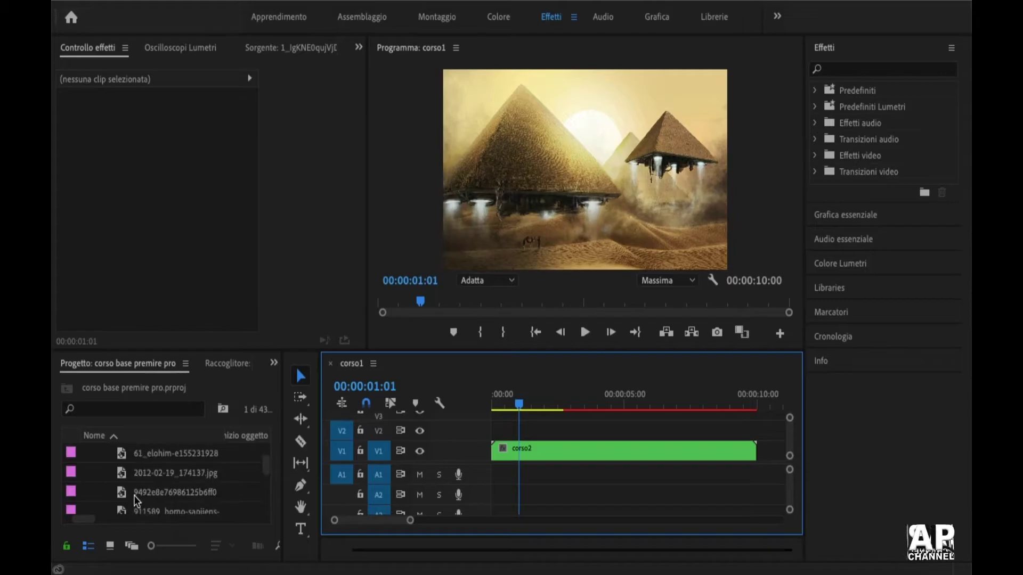
drag(133, 496, 767, 450)
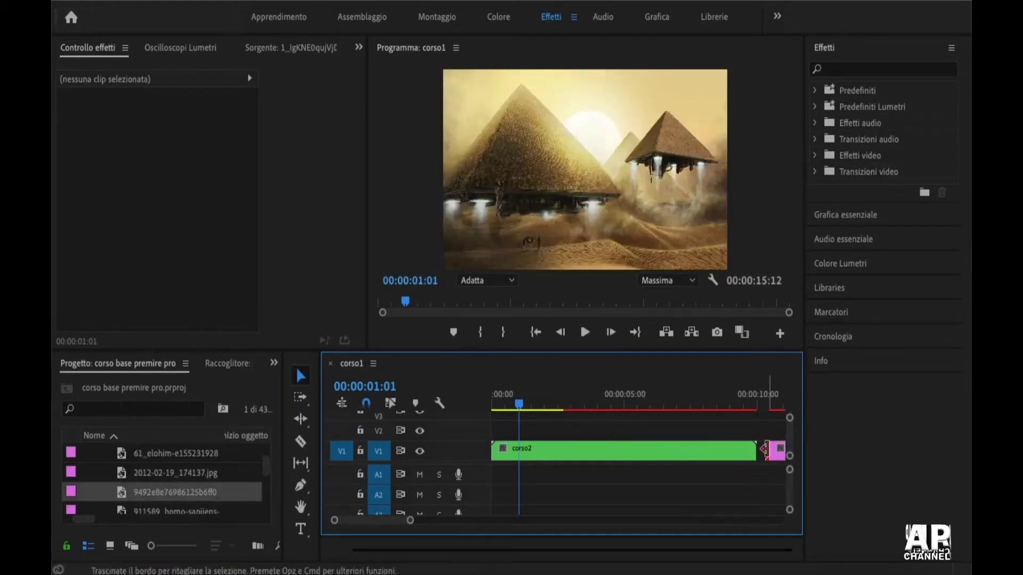
drag(765, 450, 756, 450)
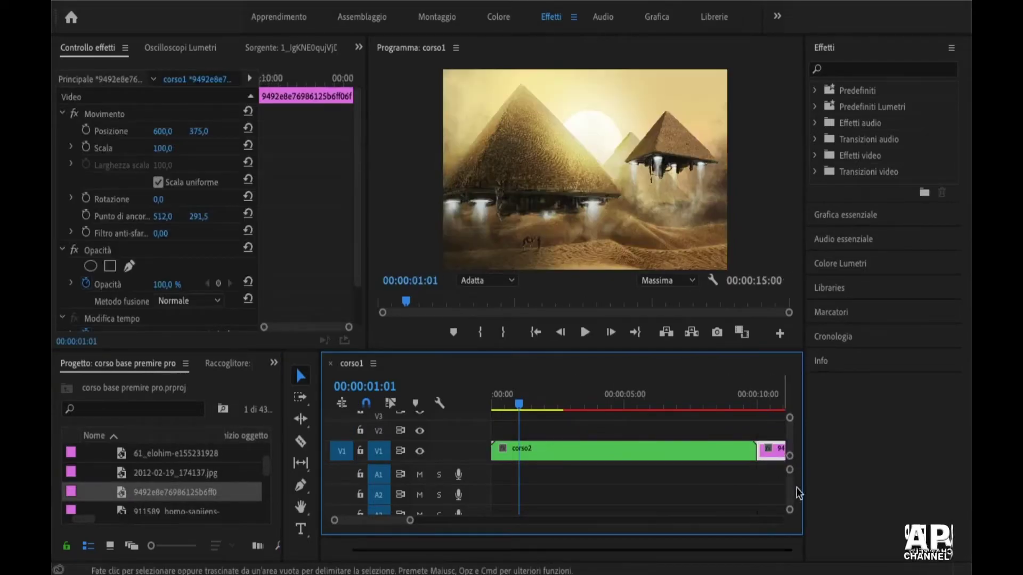
Apply Dissolvenza additiva from Transizioni video > Dissolvenza to the end of corso2
click(815, 156)
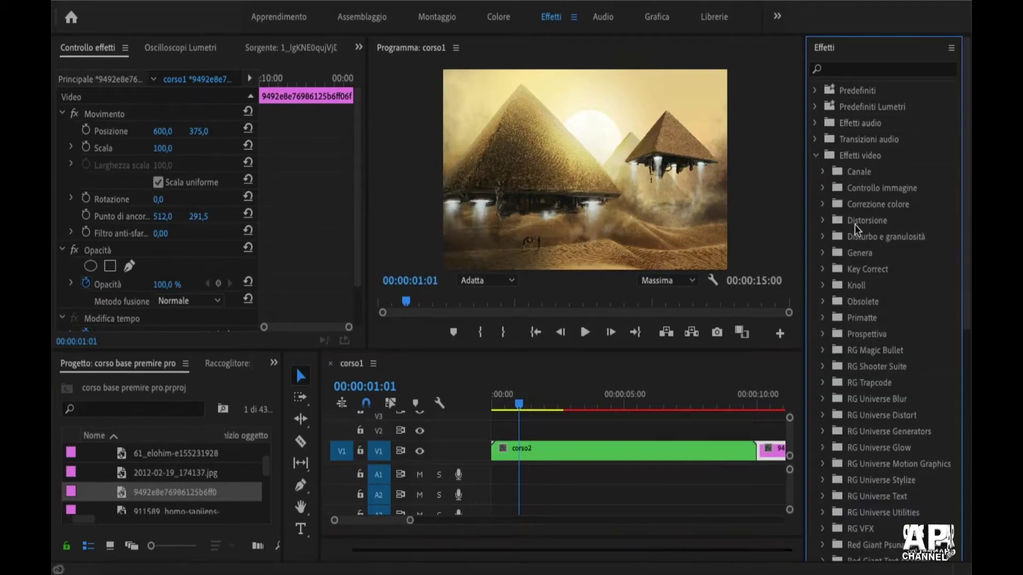
click(821, 158)
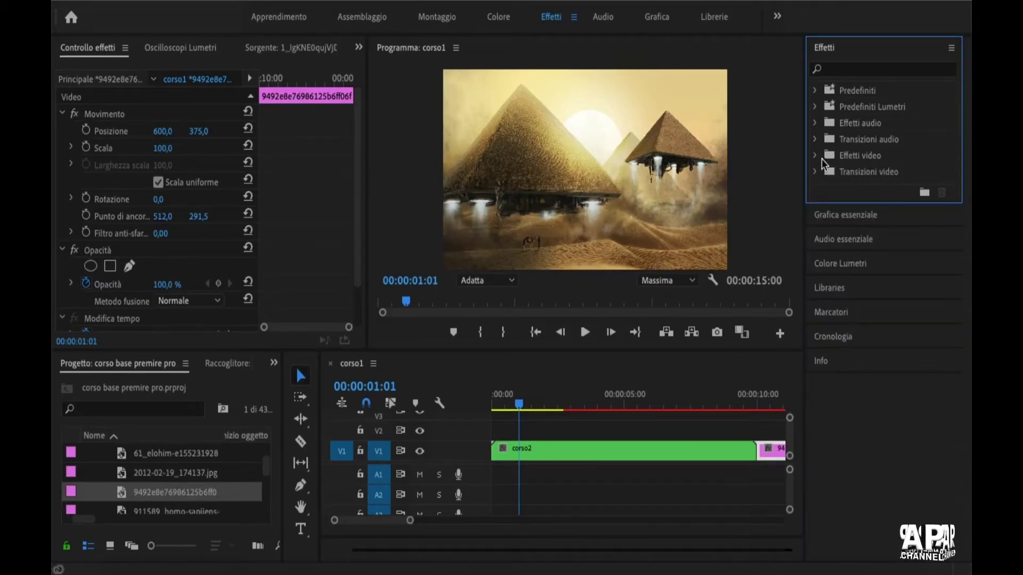
click(817, 173)
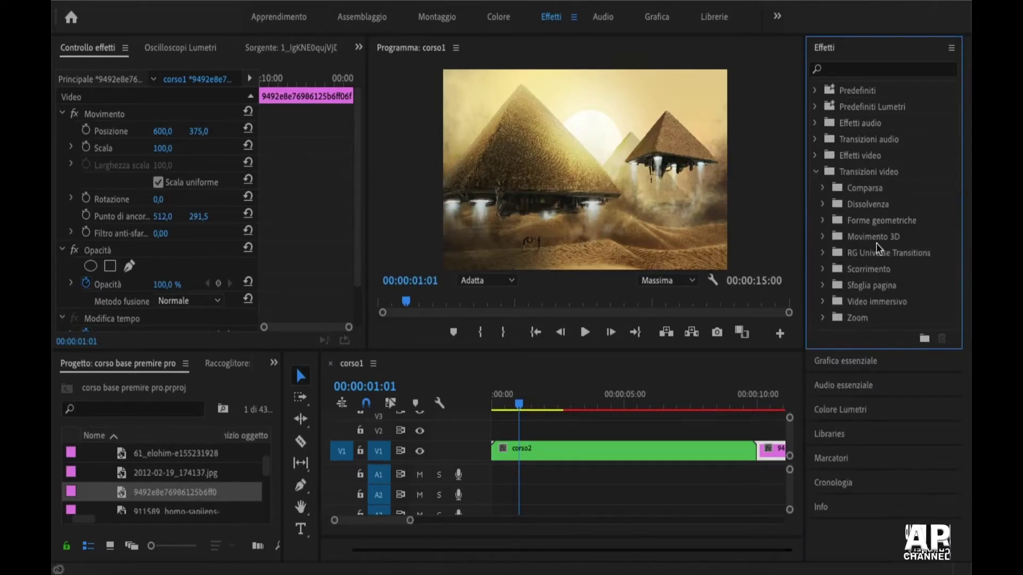
click(823, 205)
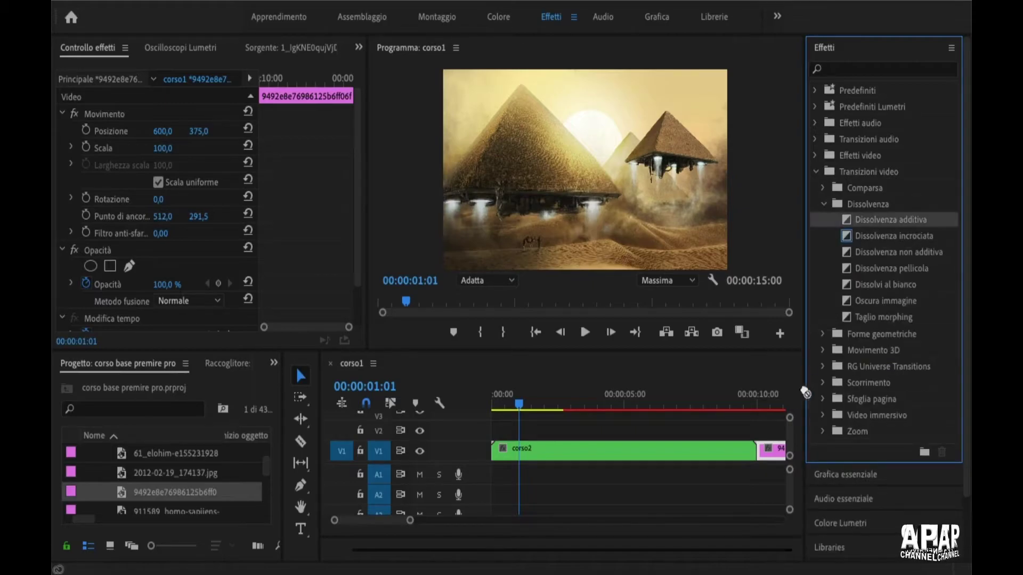
drag(873, 223, 749, 451)
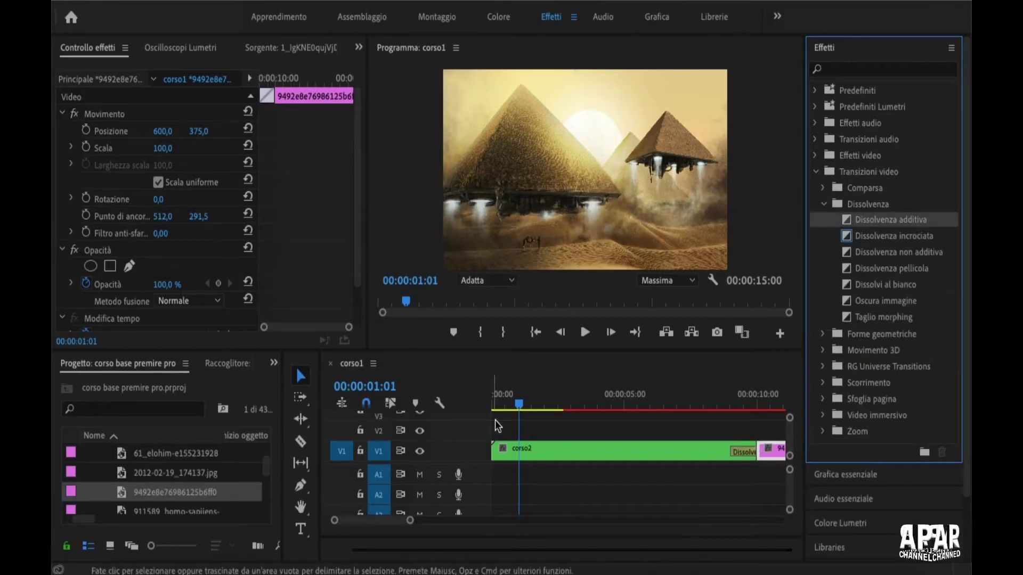
mouse_move(525, 397)
mouse_down()
mouse_move(744, 406)
mouse_move(624, 418)
mouse_up()
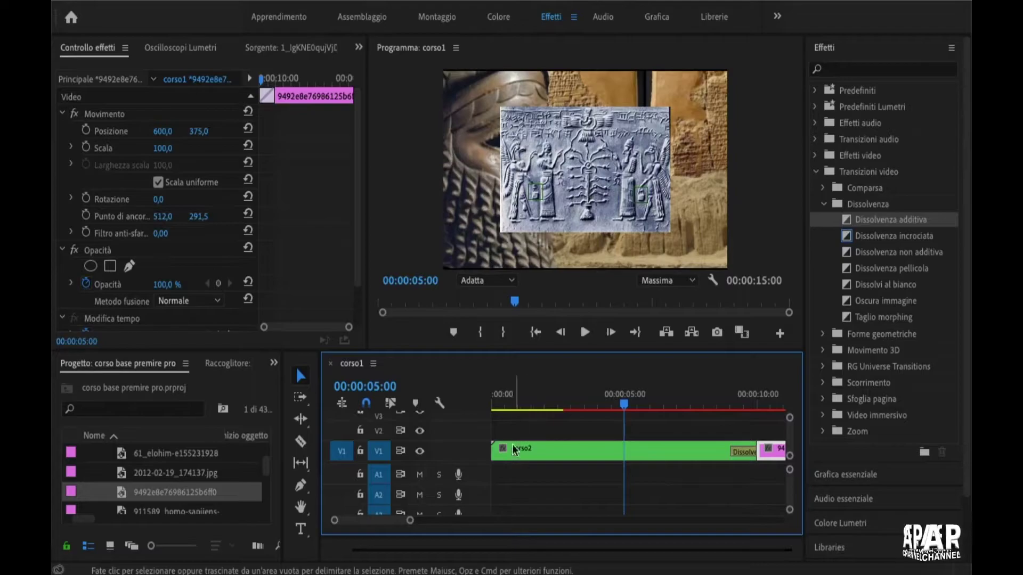
Keyframe corso2's Scala, shrinking it to 78 at 00:00:04:22
click(627, 451)
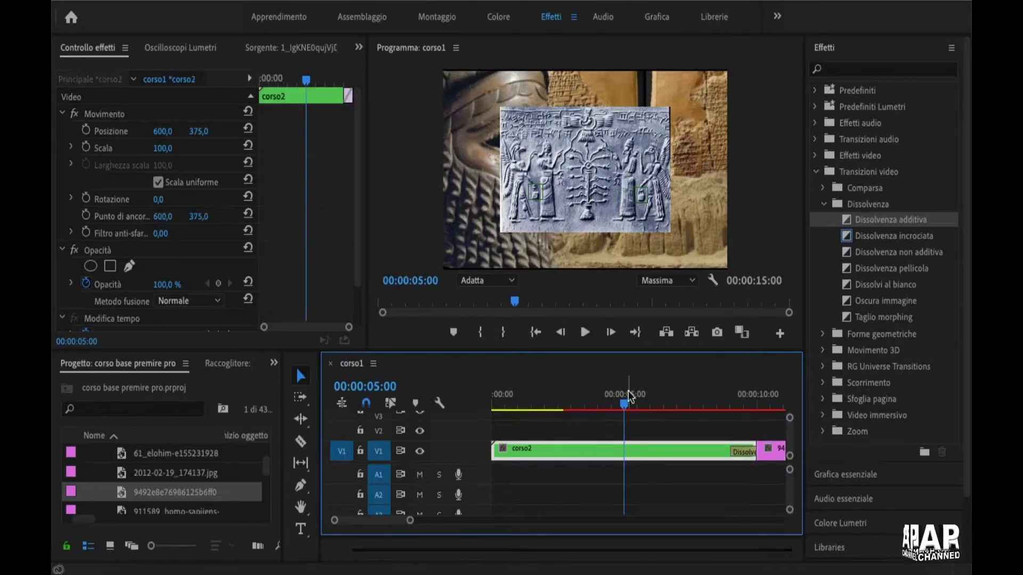
mouse_move(625, 405)
mouse_down()
mouse_move(560, 411)
mouse_move(544, 432)
mouse_move(475, 435)
mouse_up()
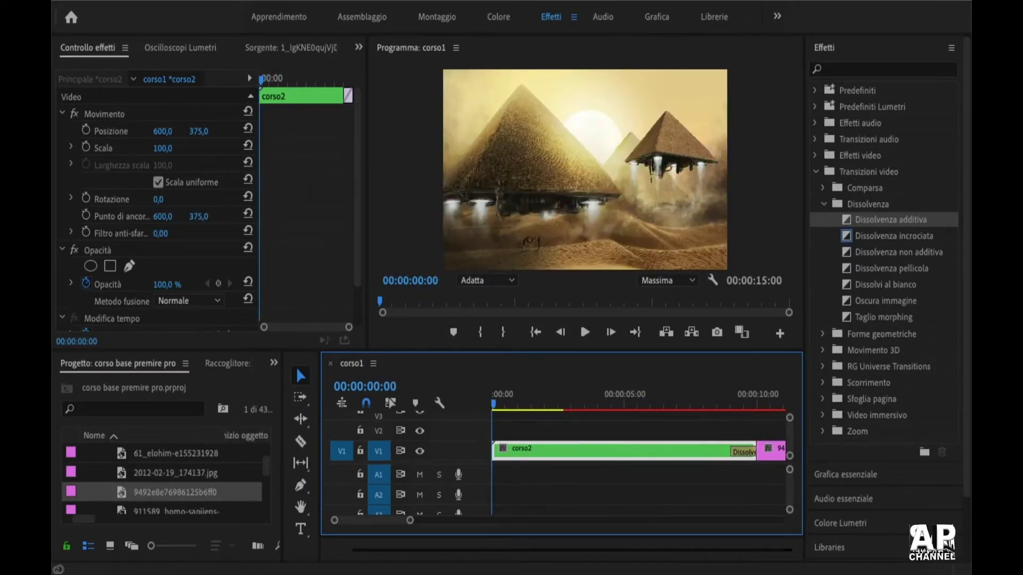
click(86, 147)
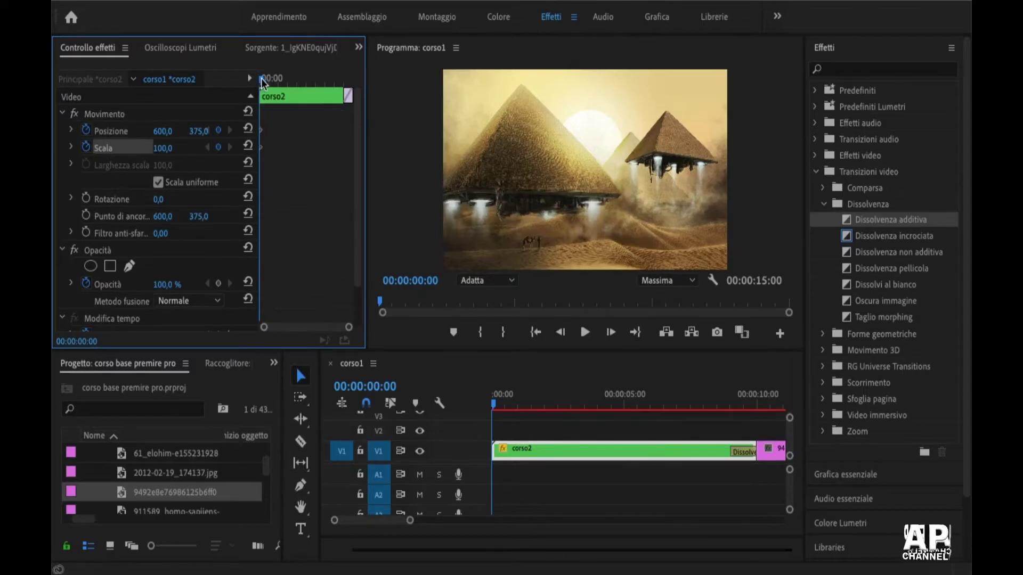
drag(261, 79, 305, 81)
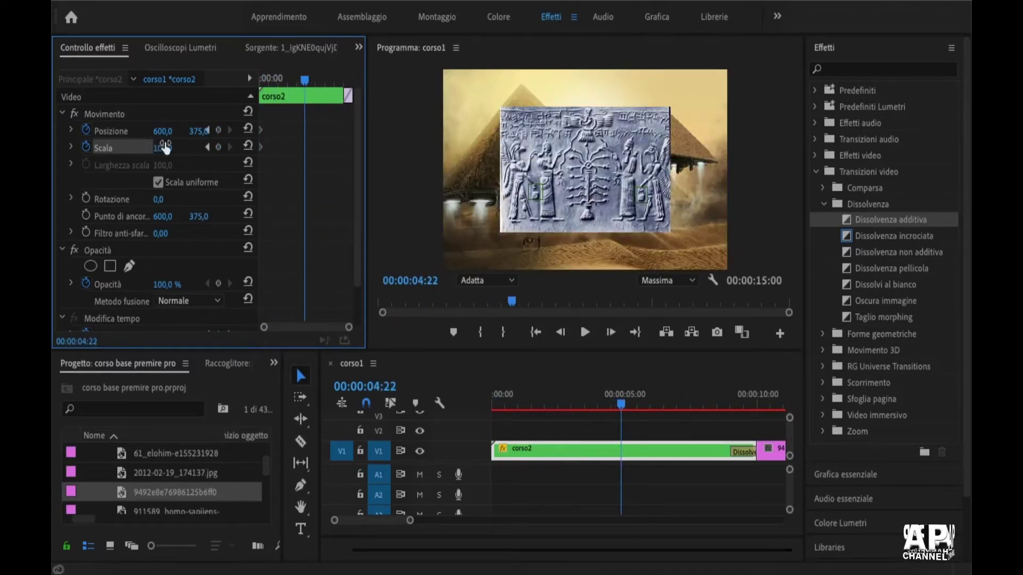
mouse_move(162, 148)
mouse_down()
mouse_move(151, 148)
mouse_move(160, 131)
mouse_move(323, 83)
mouse_up()
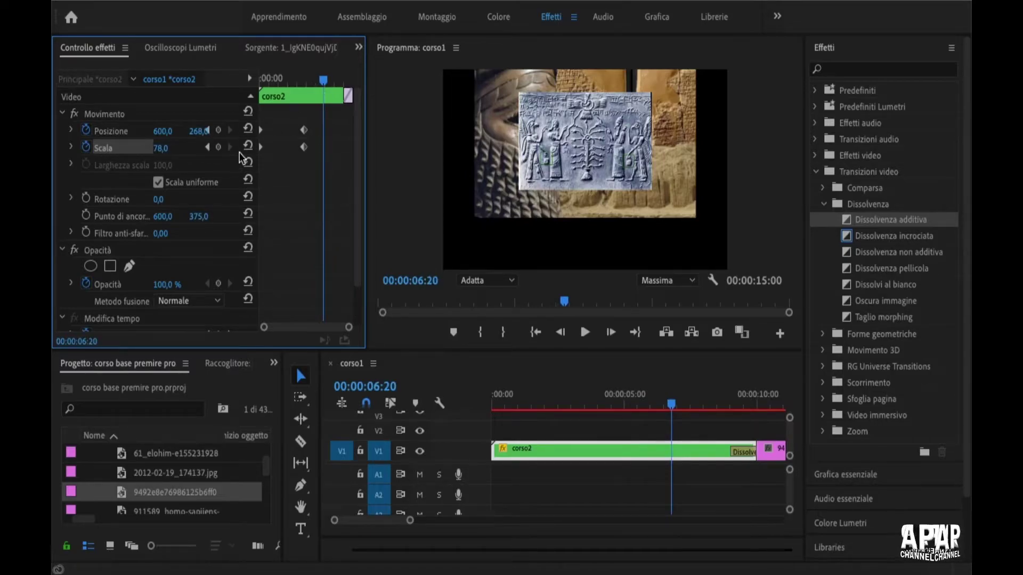
click(219, 148)
Keyframe the Posizione Y value at 224, then shift the image down to 539
click(206, 131)
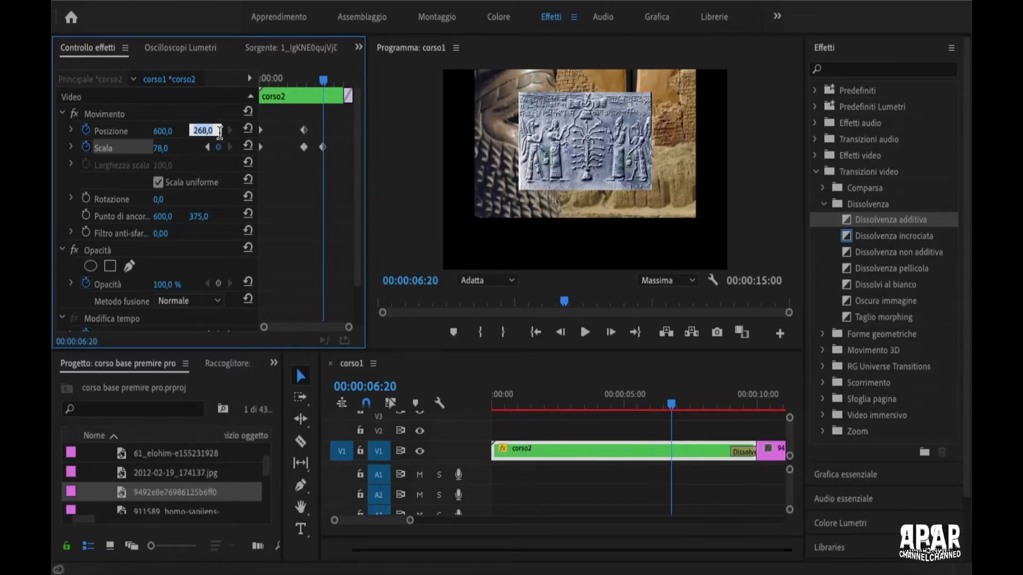
click(205, 171)
click(201, 131)
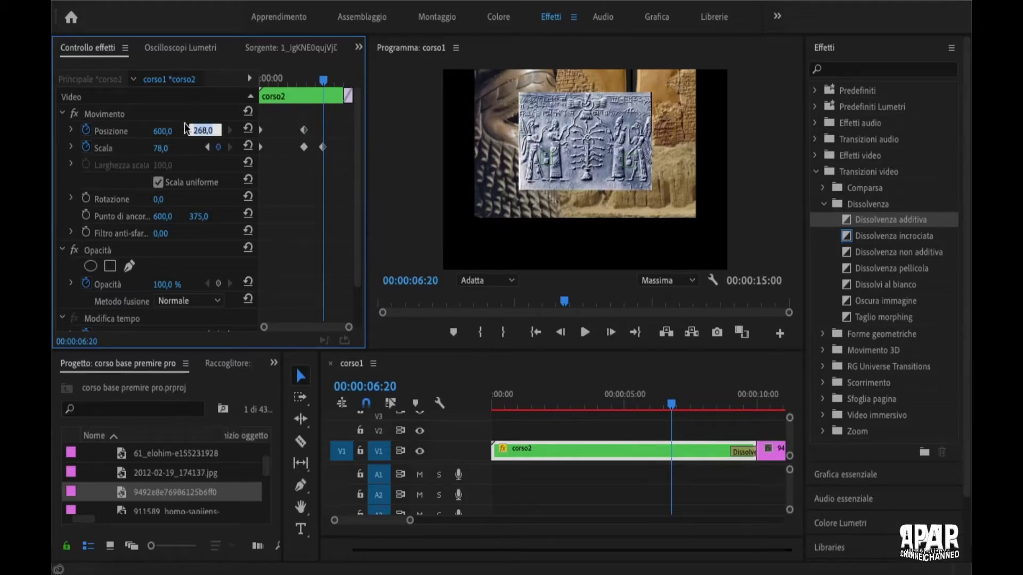
text(224)
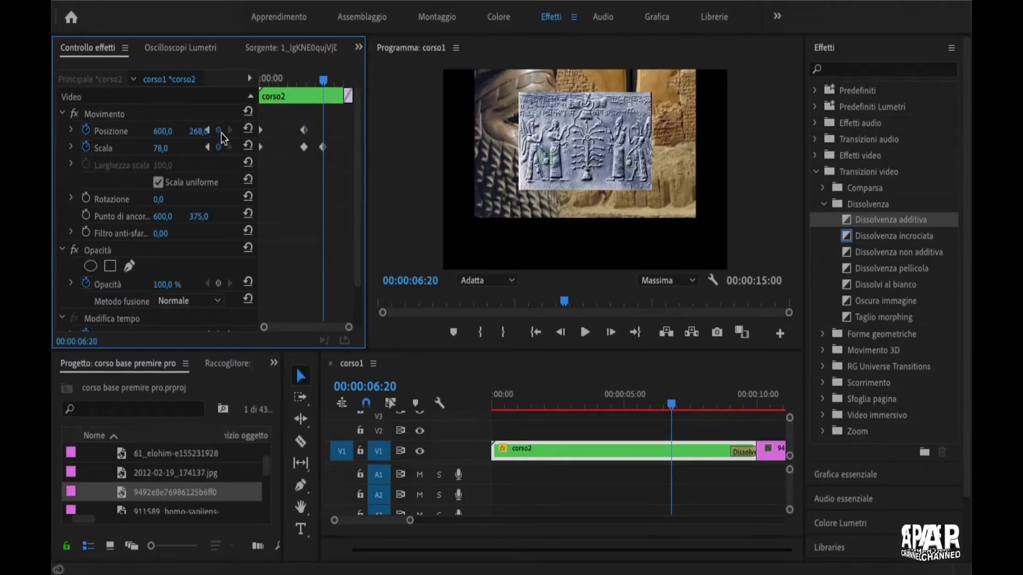
key(Return)
drag(207, 130, 206, 130)
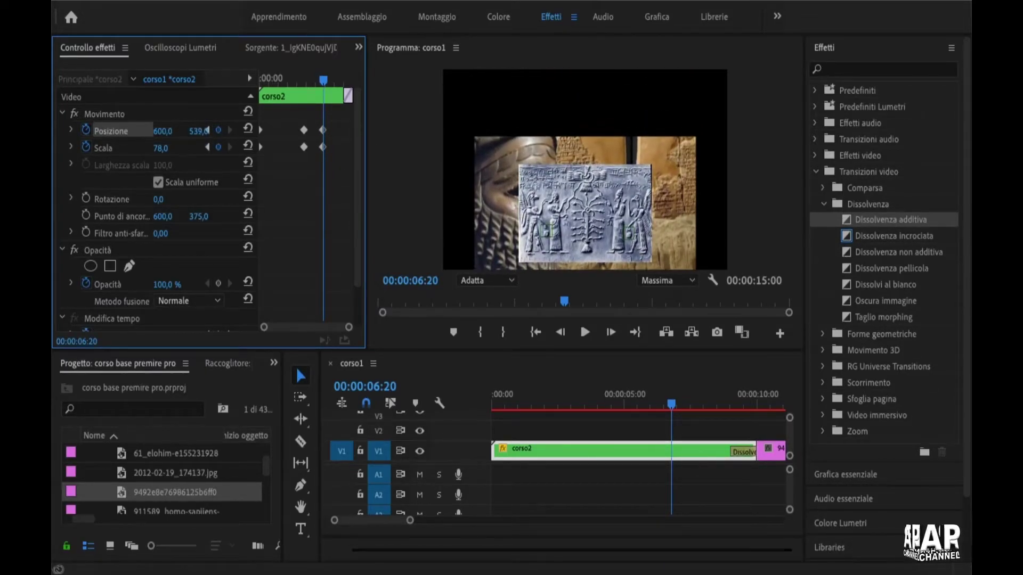
At 00:00:07:19 restore Scala to 100 and Posizione Y to 375, then preview
drag(679, 406, 697, 404)
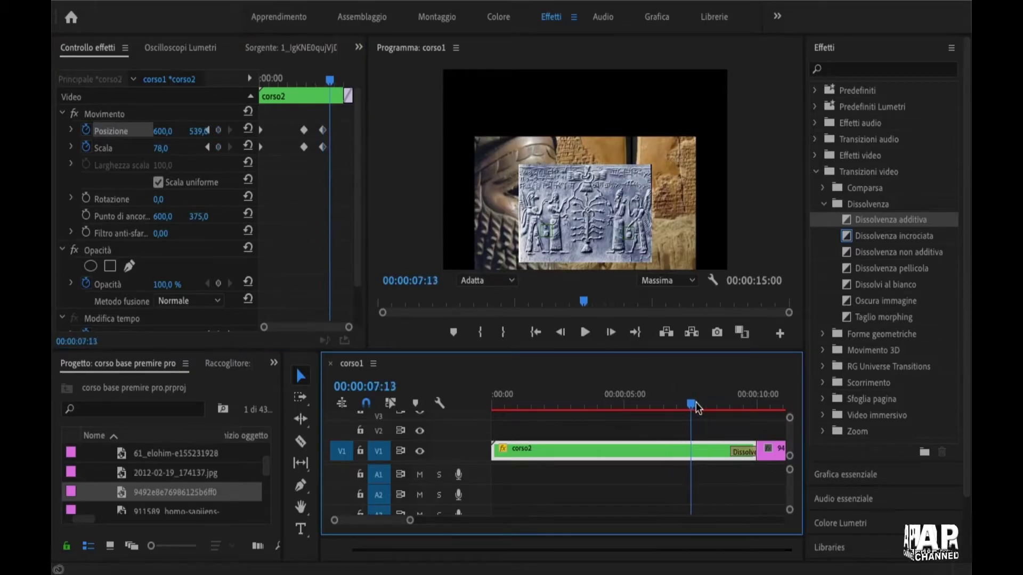
click(247, 147)
click(247, 130)
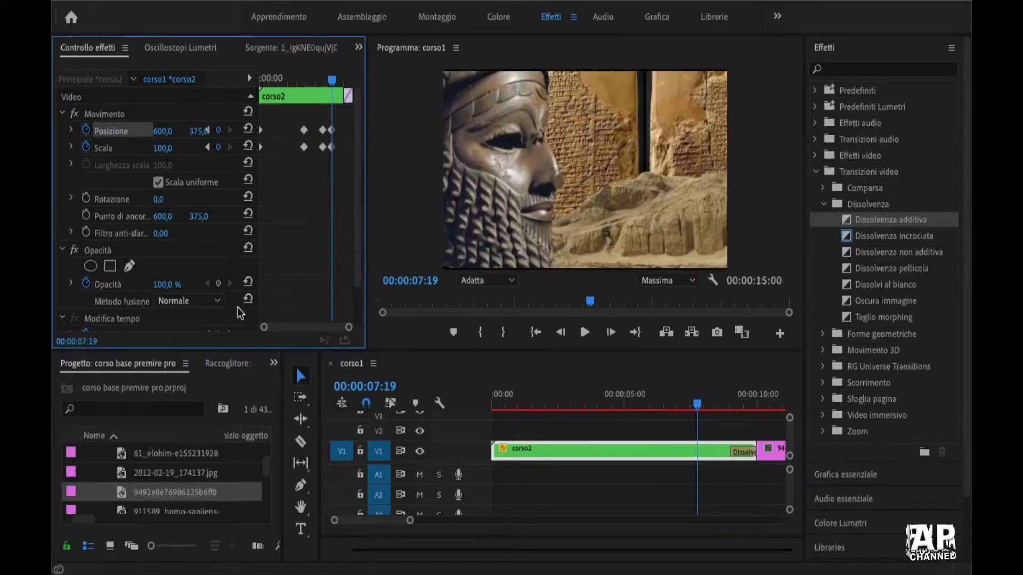
drag(701, 408, 517, 406)
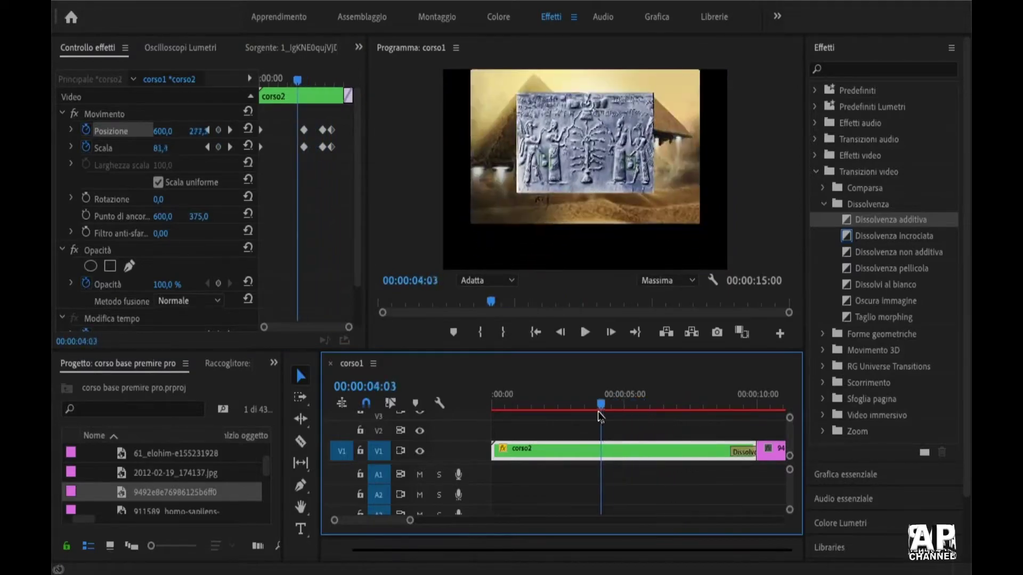
mouse_move(695, 407)
mouse_down()
mouse_move(751, 416)
mouse_move(501, 422)
mouse_up()
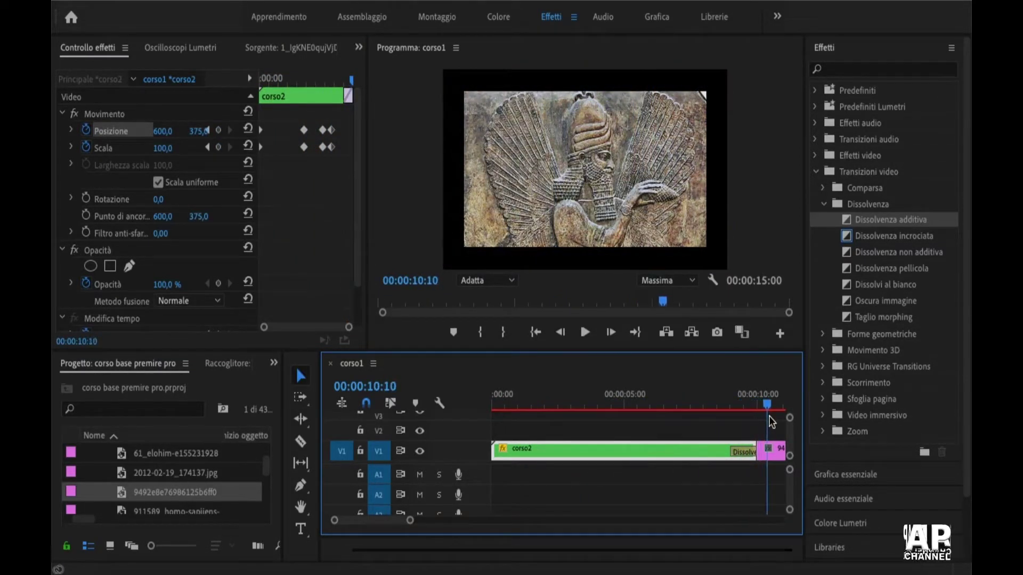
Open corso2 in its own timeline tab, scrub through it, then return to corso1
scroll(187, 485, up, 5)
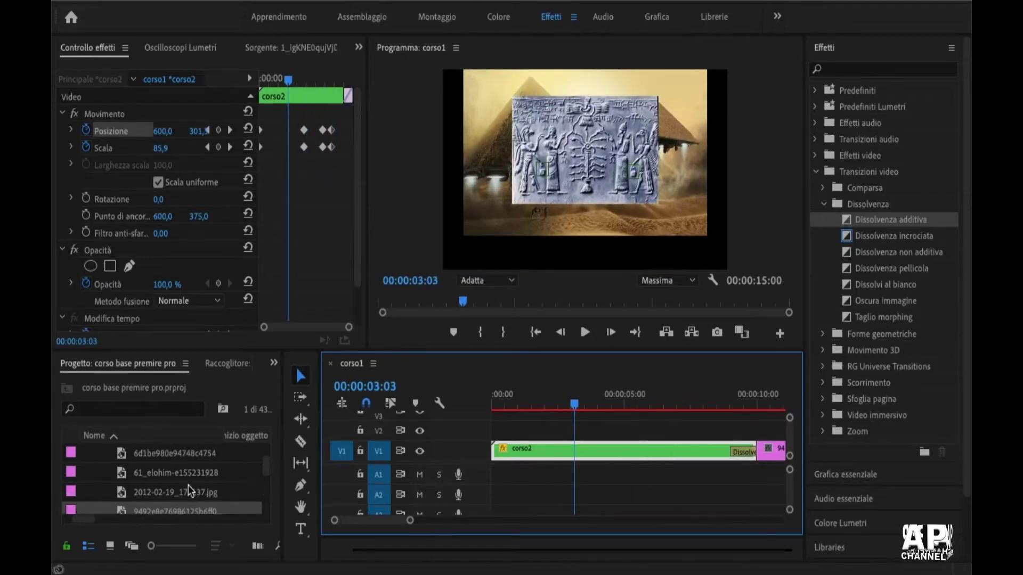
scroll(187, 484, down, 2)
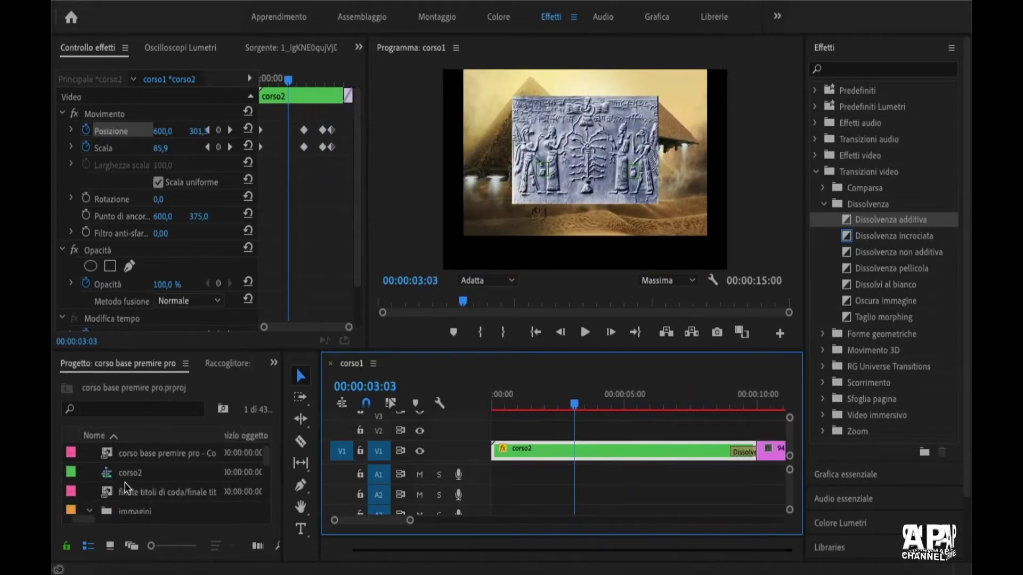
double_click(106, 474)
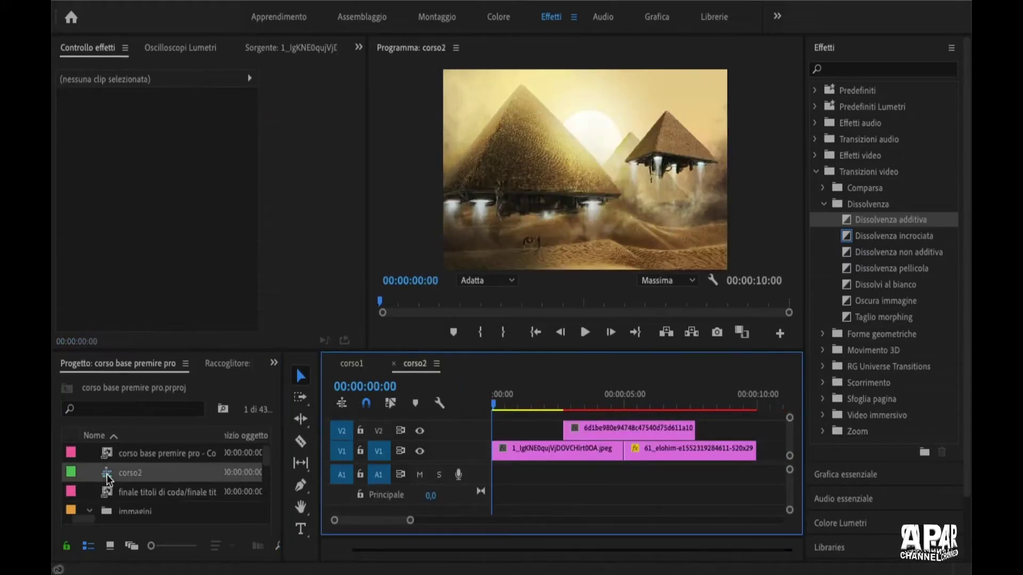
drag(494, 406, 669, 420)
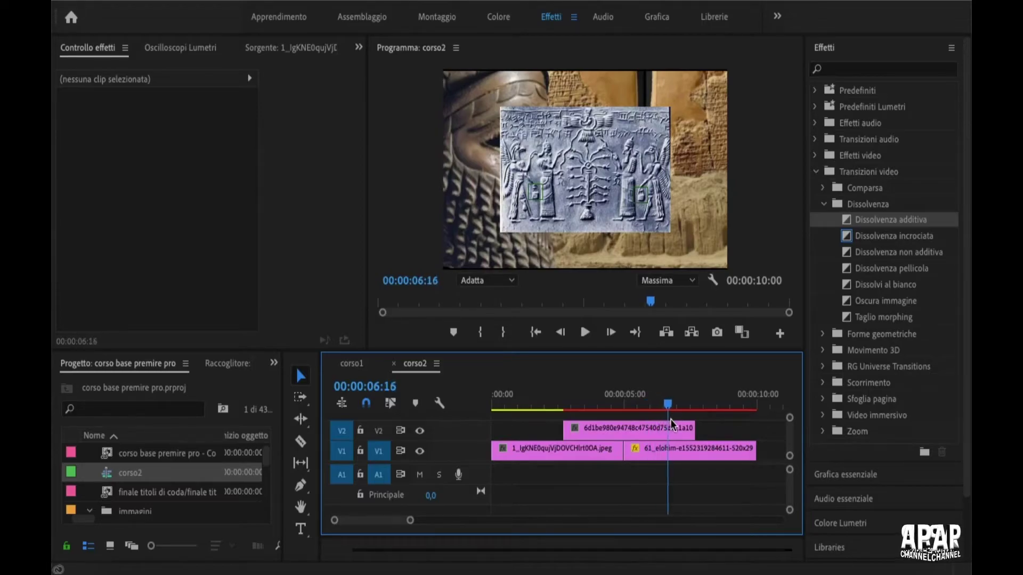
click(351, 363)
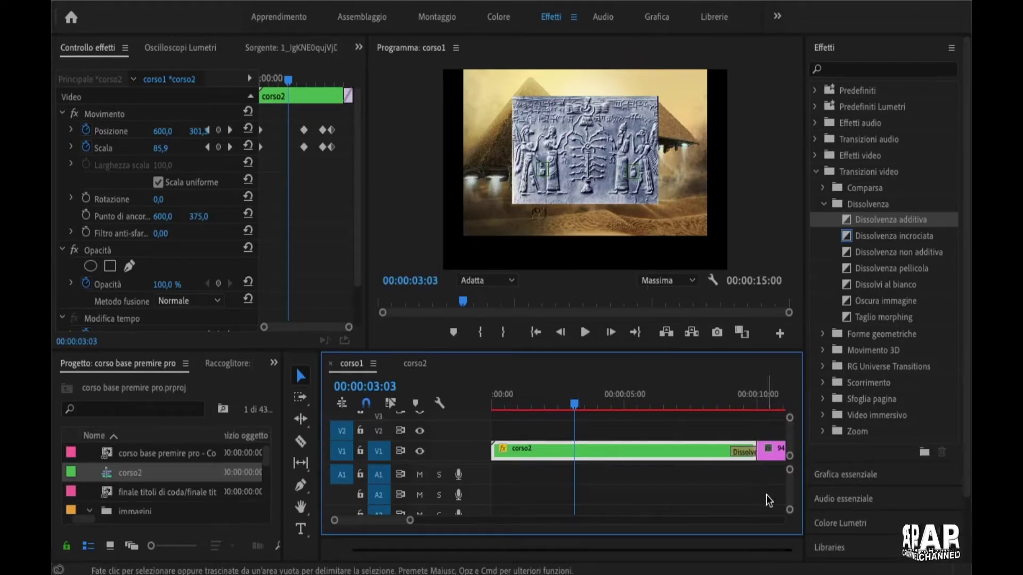
Nest corso2 and the following image into a sequence named 'finale rendering'
mouse_move(766, 494)
mouse_down()
mouse_move(658, 432)
mouse_move(648, 440)
mouse_up()
right_click(650, 445)
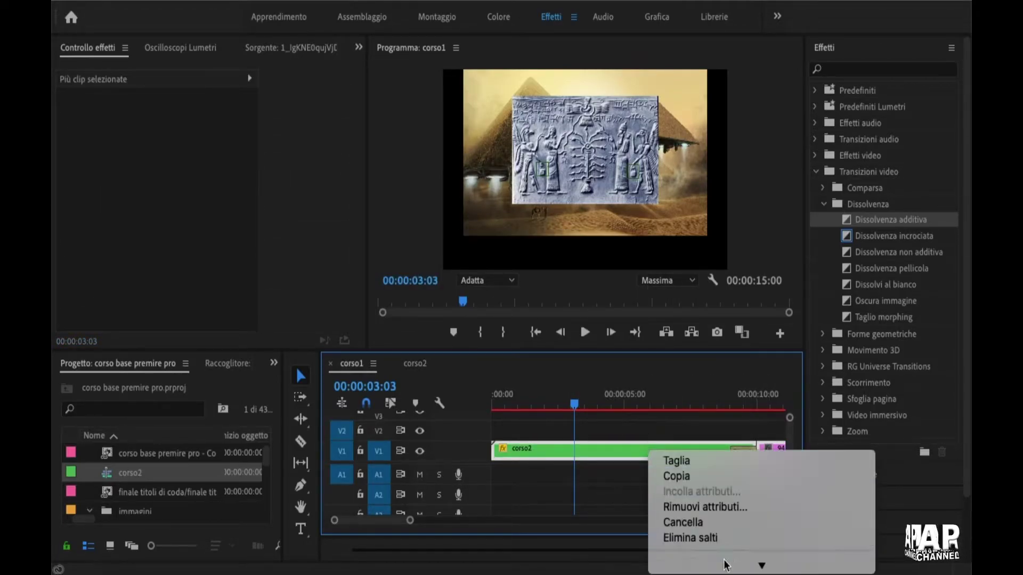
click(724, 477)
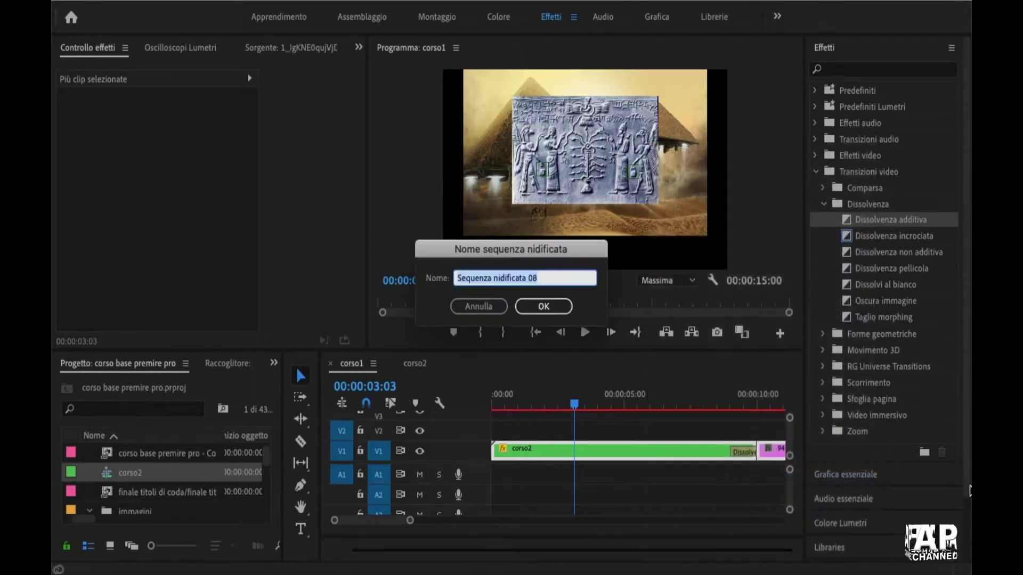
text(finale)
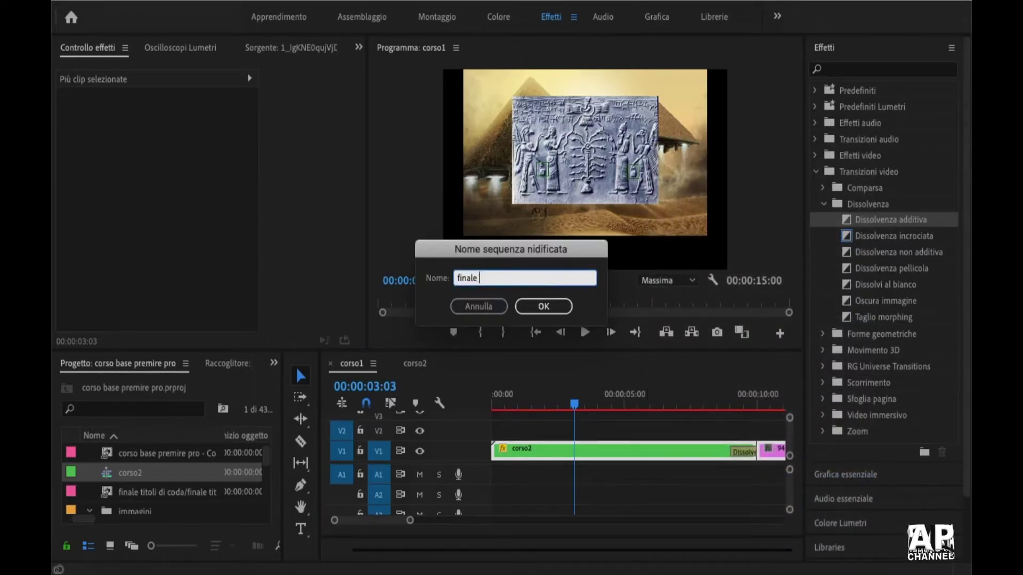
text( rendering)
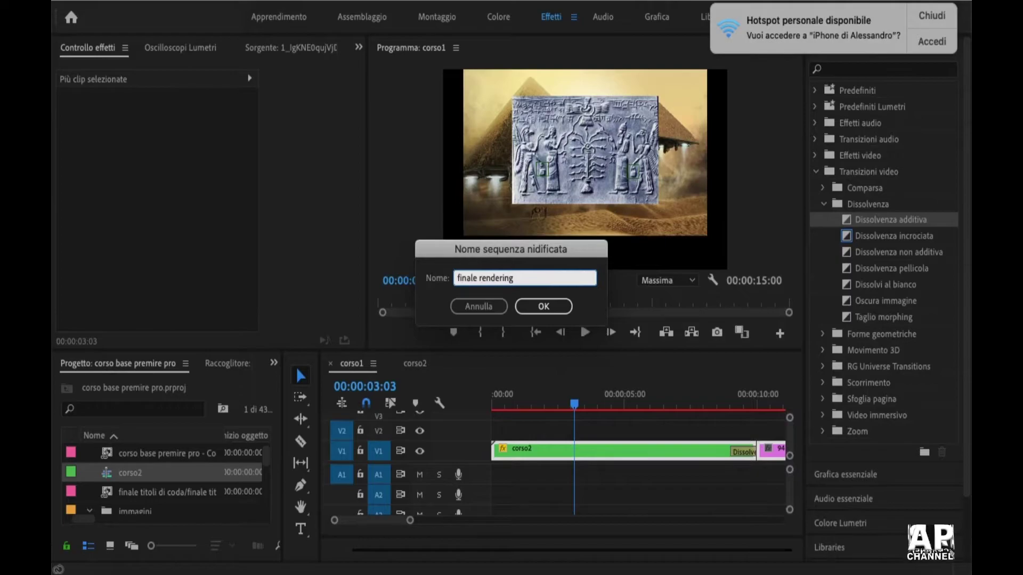
click(947, 14)
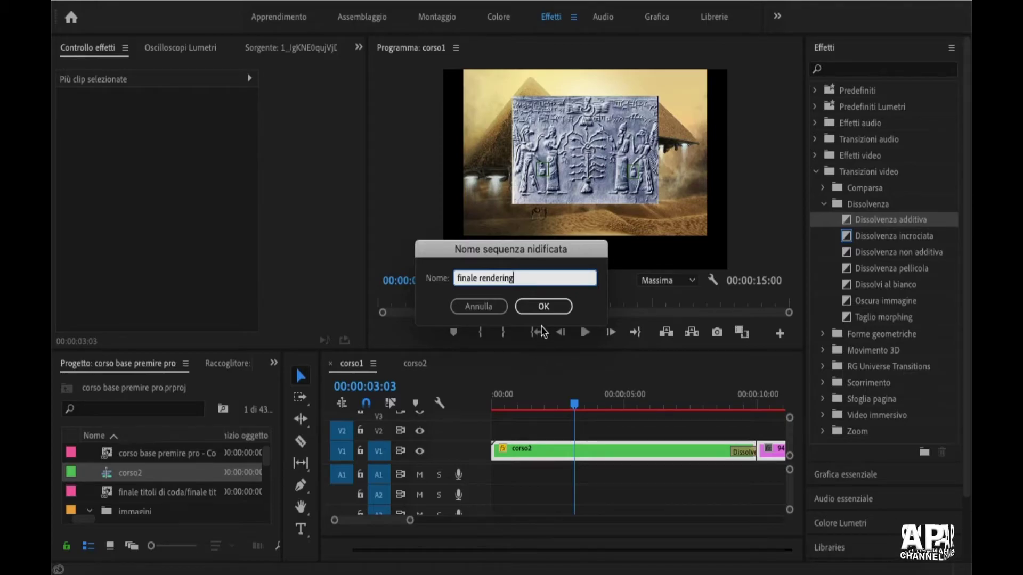
click(543, 307)
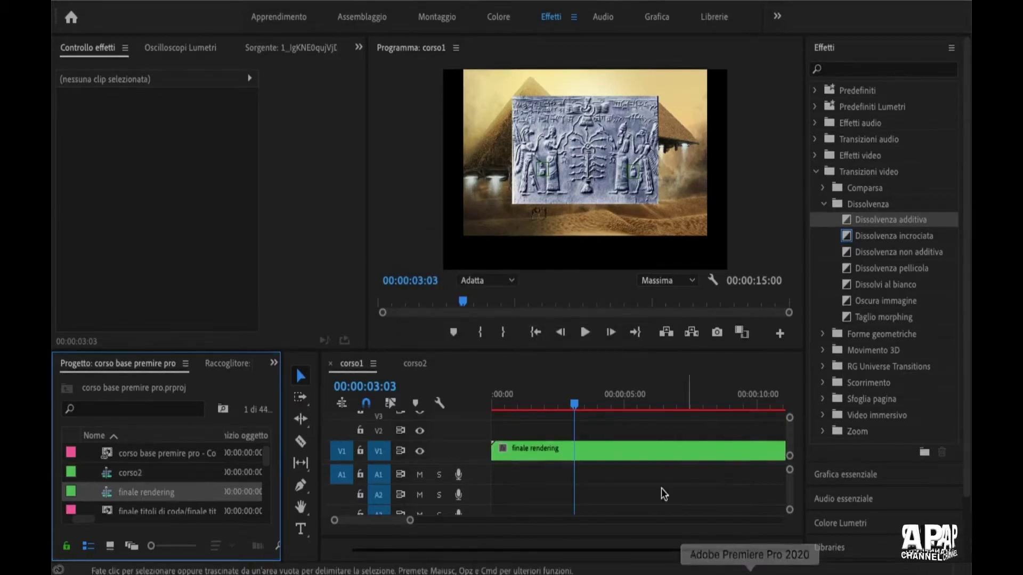
Select the finale rendering clip and start a Rotazione keyframe at 0° at the clip start, leaving Scala off
drag(411, 524, 485, 524)
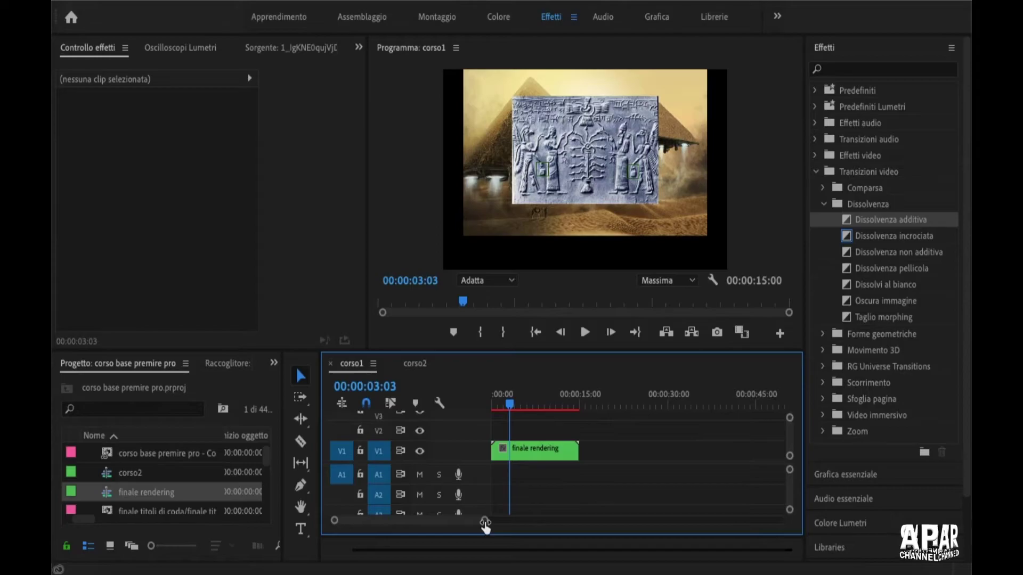
mouse_move(510, 403)
mouse_down()
mouse_move(490, 406)
mouse_move(559, 415)
mouse_move(530, 421)
mouse_up()
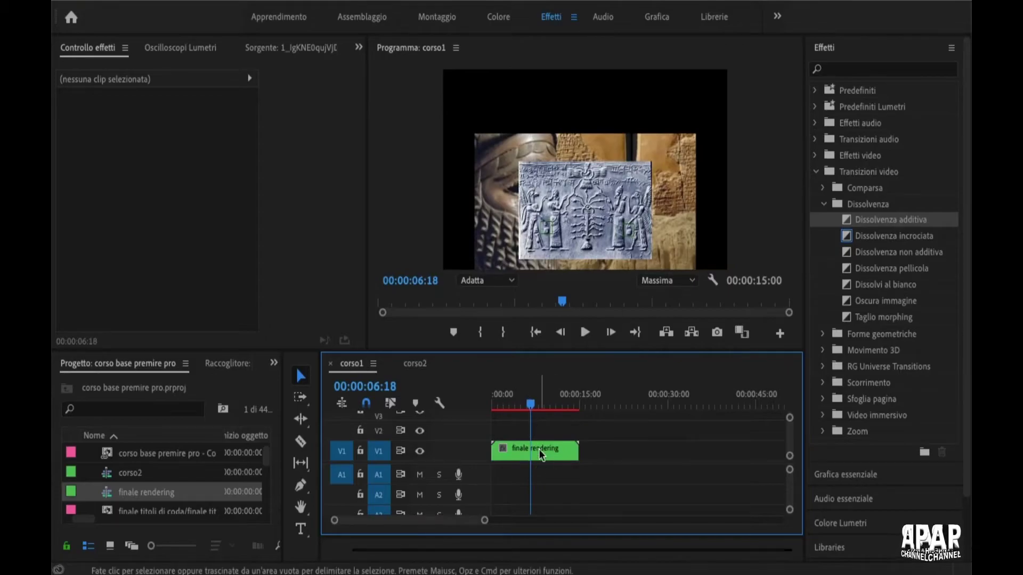
click(540, 451)
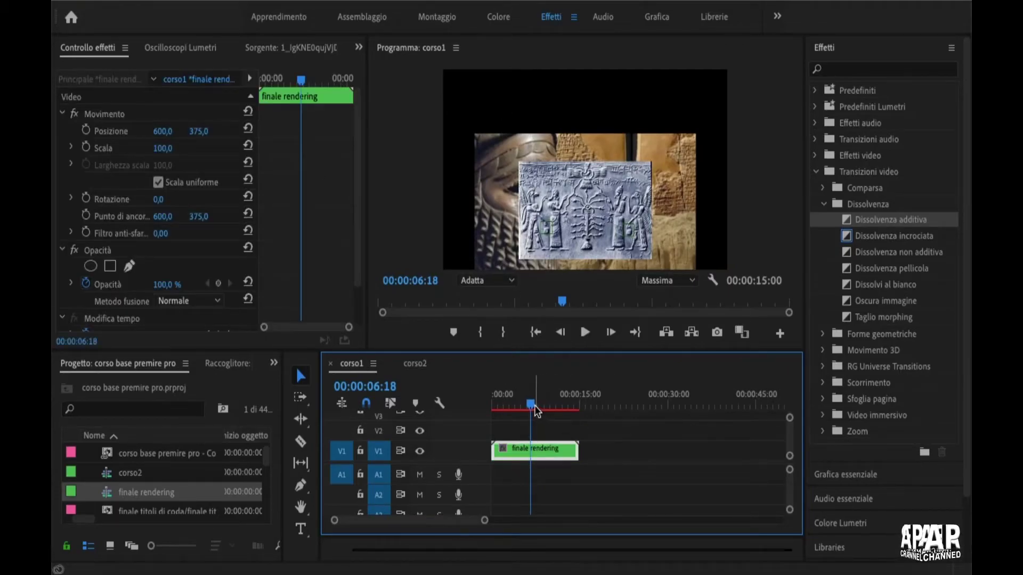
key(Home)
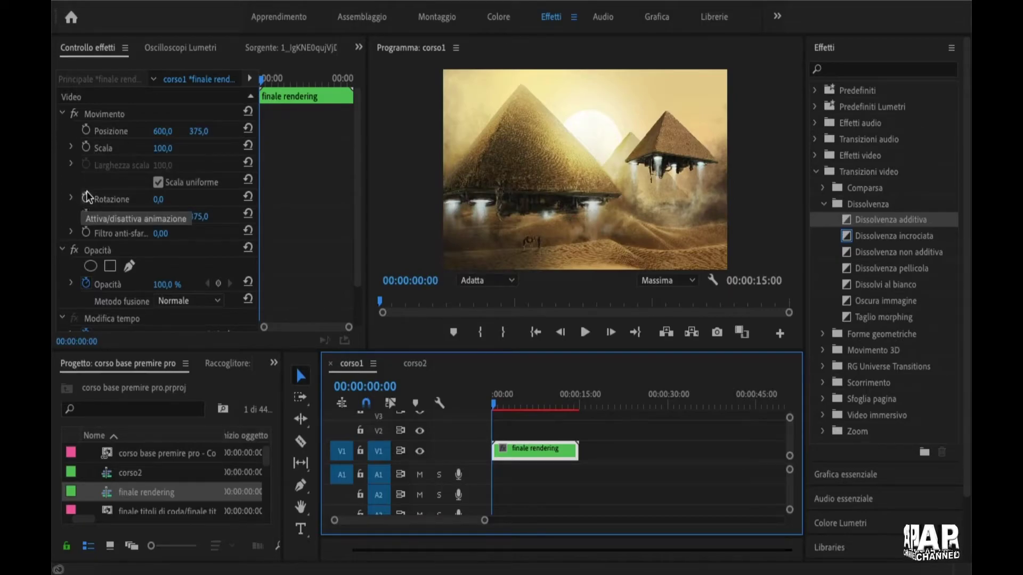
click(86, 148)
click(86, 198)
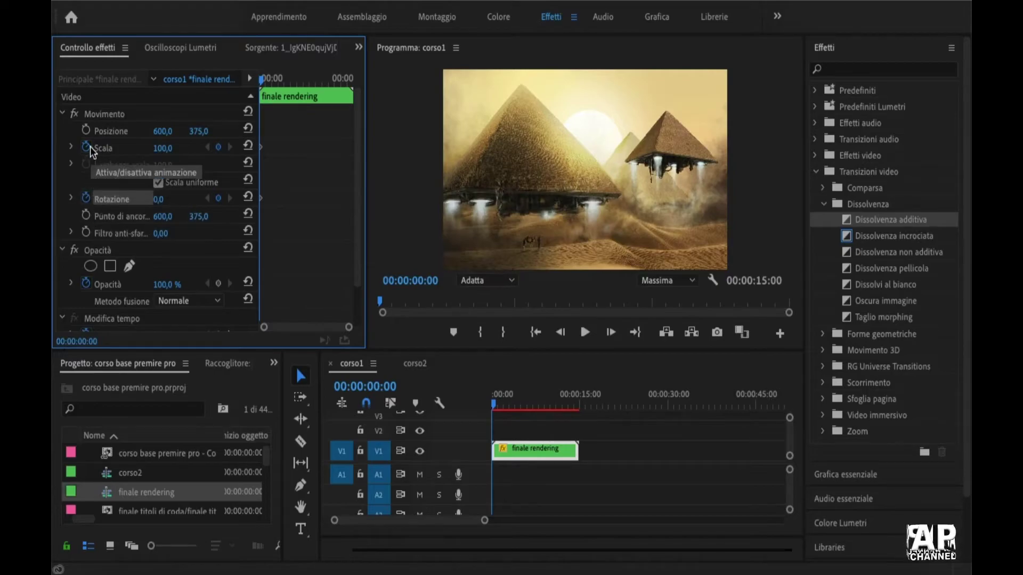
click(87, 147)
click(624, 312)
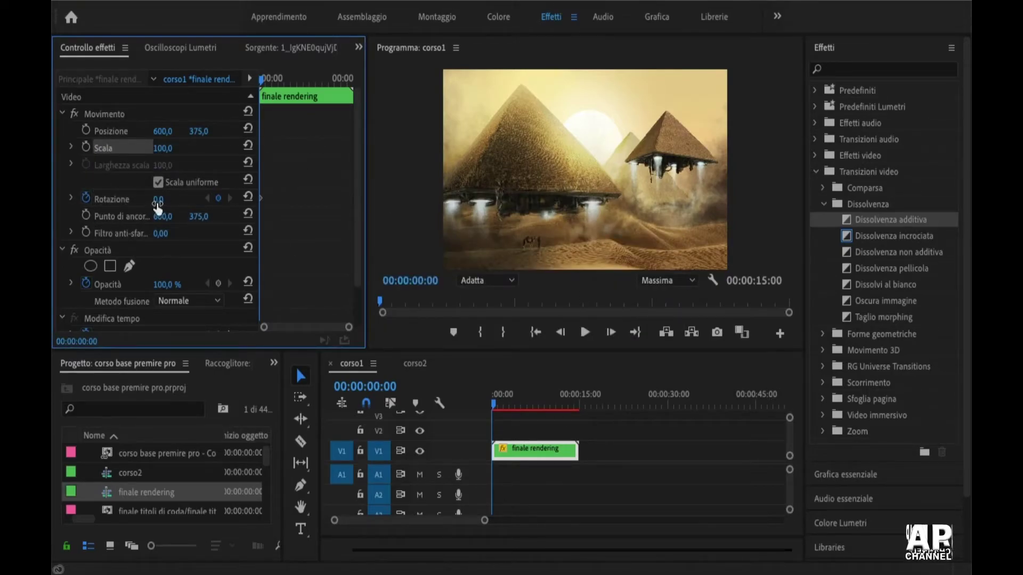
Add Rotazione keyframes of 3x0° at 00:00:05:12 and 6x0° at 00:00:09:24
drag(264, 85, 293, 81)
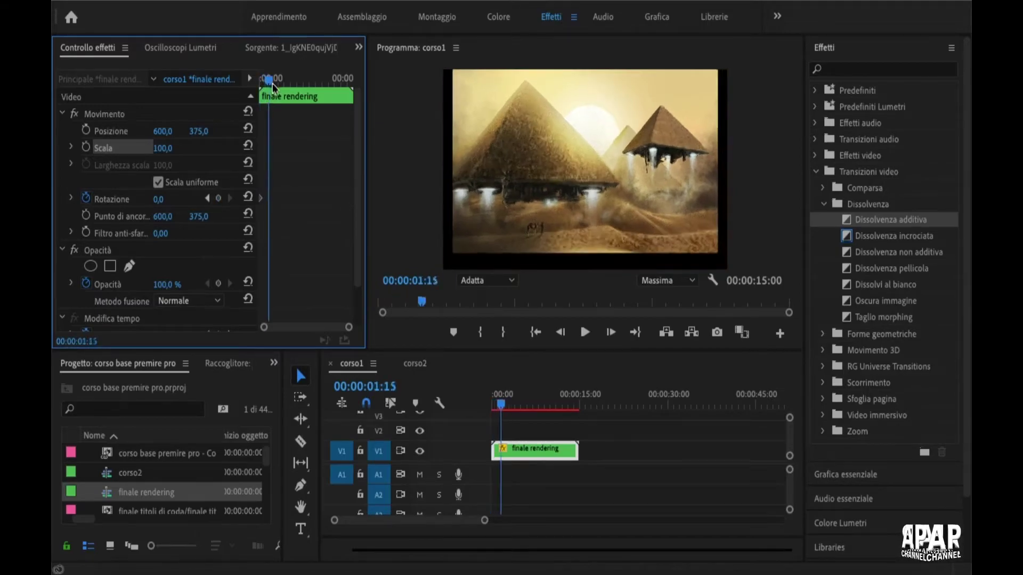
click(159, 199)
text(3x0)
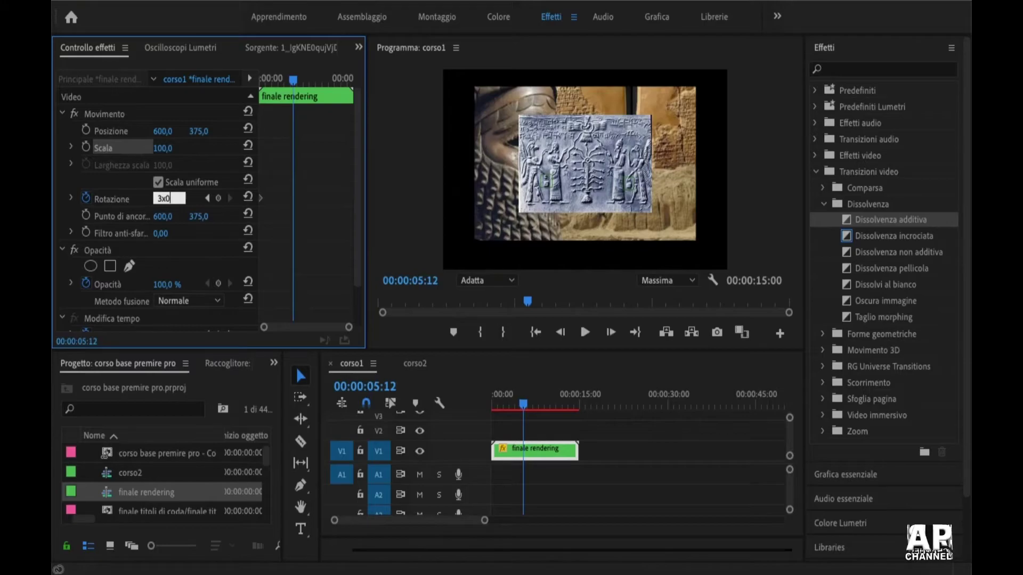
key(Return)
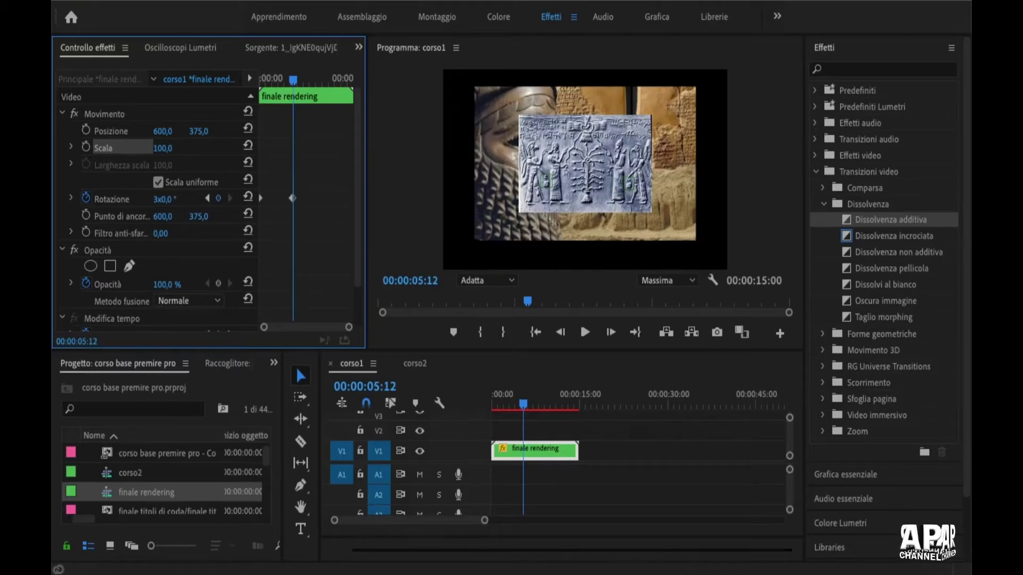
drag(295, 80, 322, 81)
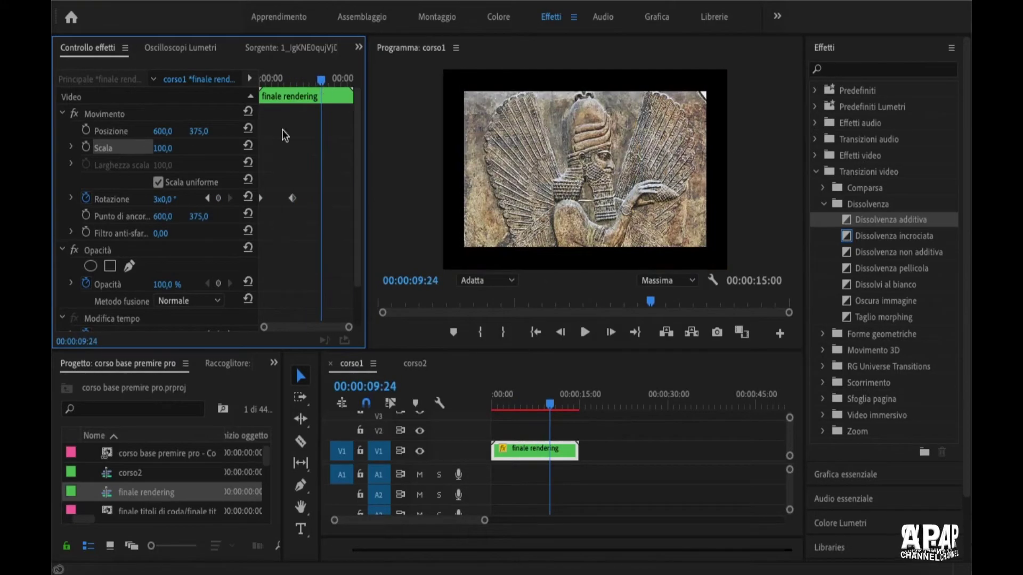
click(166, 198)
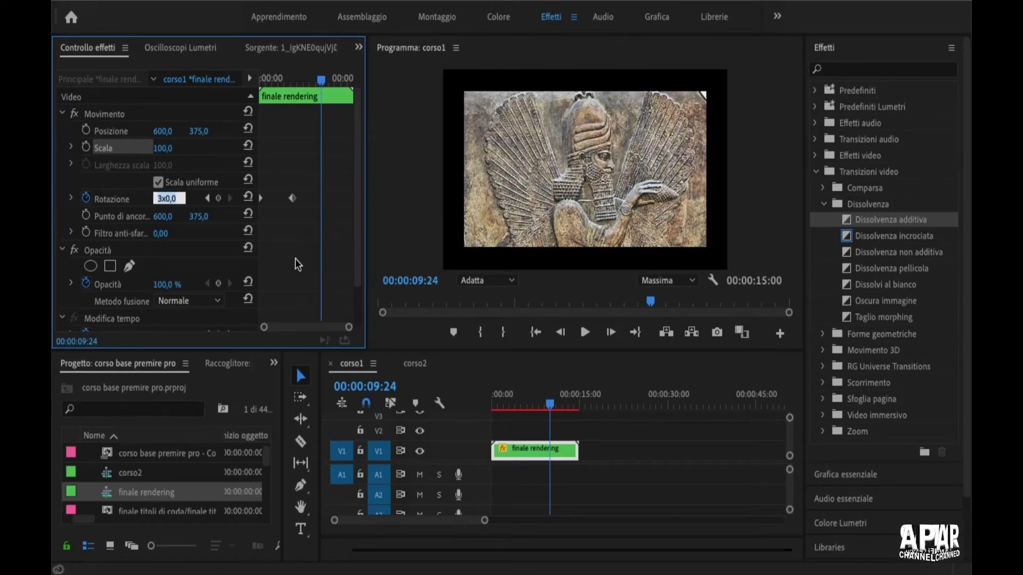
click(163, 198)
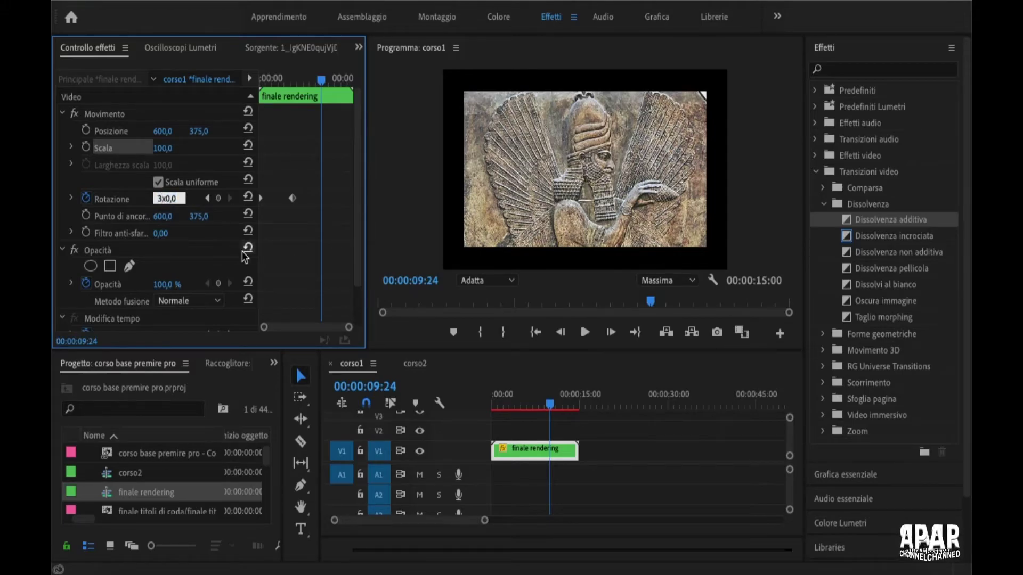
key(BackSpace)
text(6)
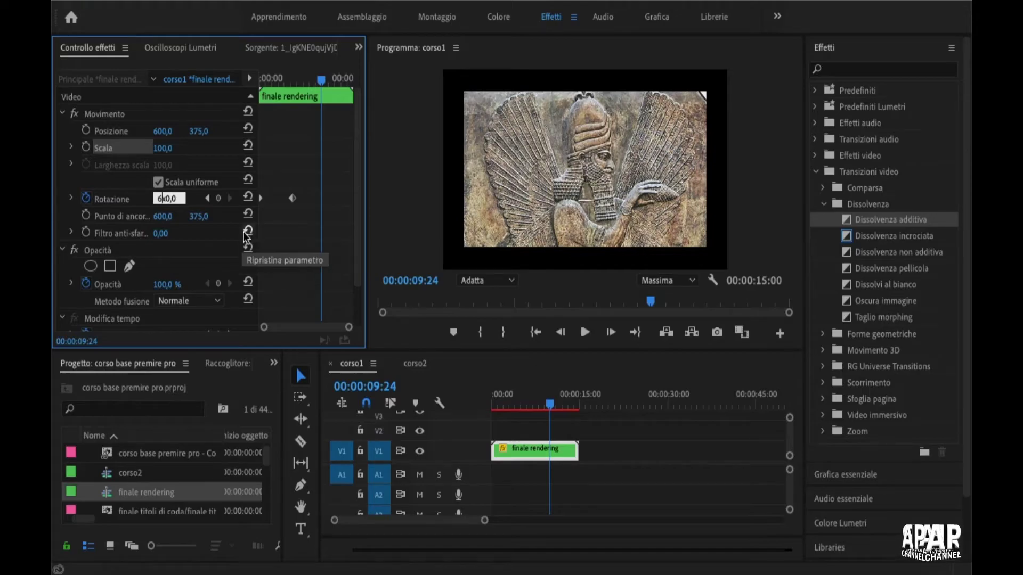
key(Return)
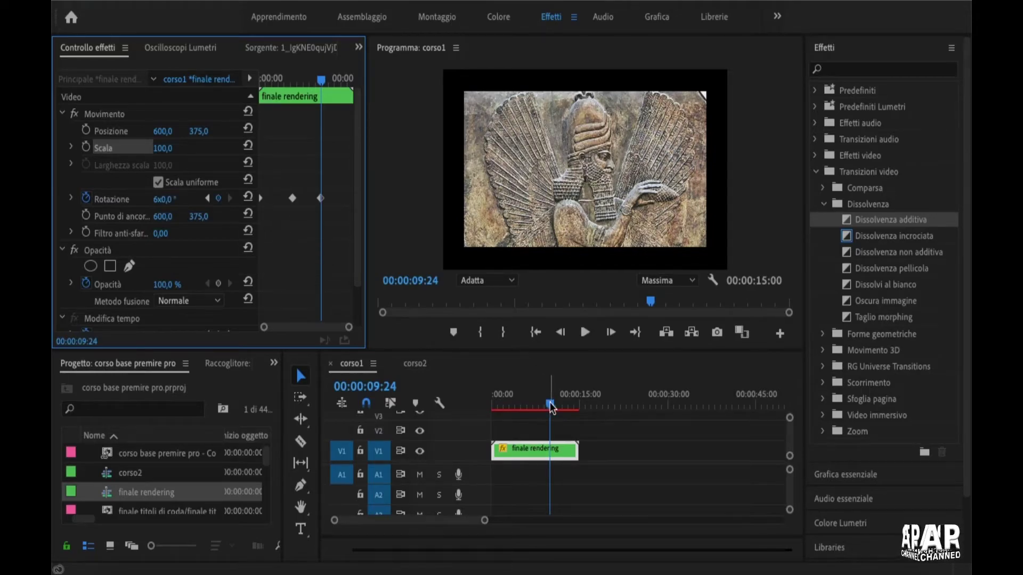
Scrub back to the start, glance at corso2, and reopen corso1 from the Project panel
mouse_move(541, 401)
mouse_down()
mouse_move(484, 427)
mouse_move(553, 449)
mouse_move(573, 404)
mouse_up()
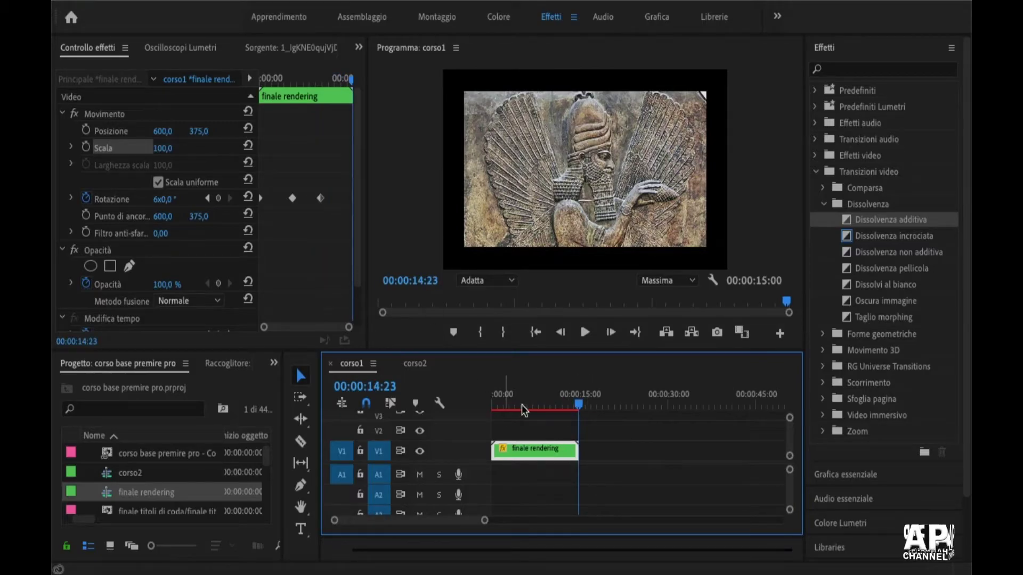
click(415, 364)
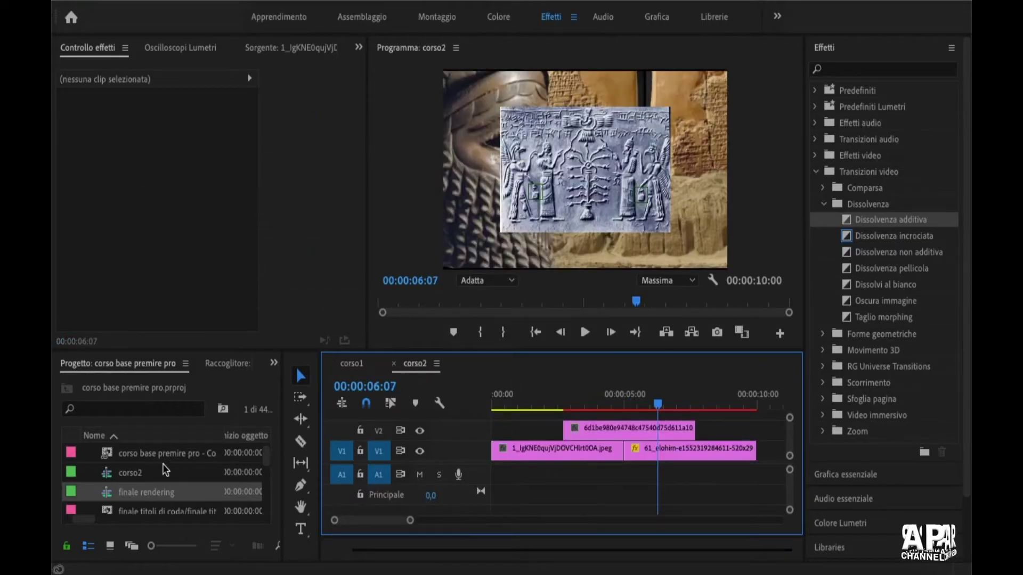
scroll(149, 481, up, 2)
scroll(152, 484, down, 5)
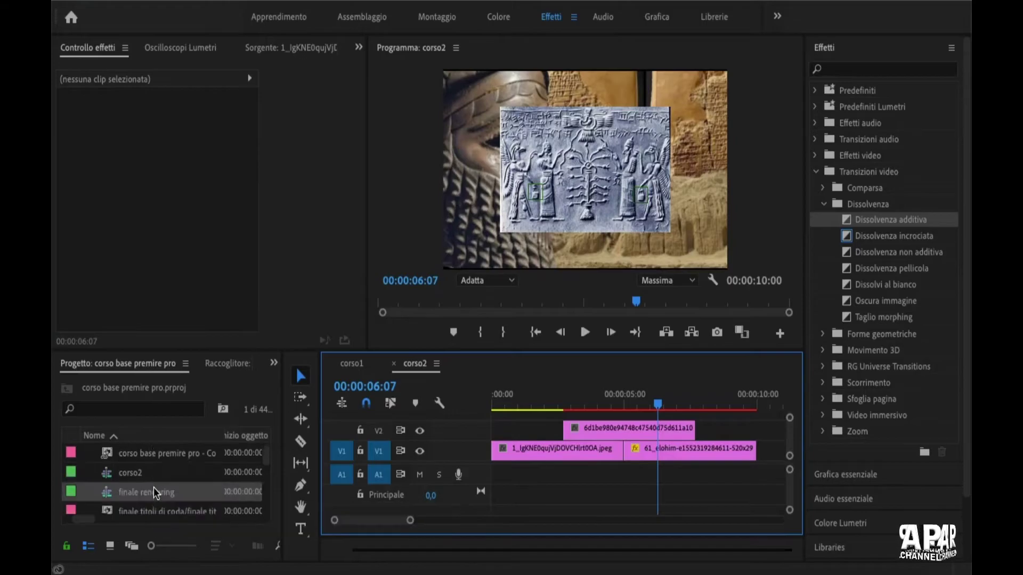
double_click(143, 475)
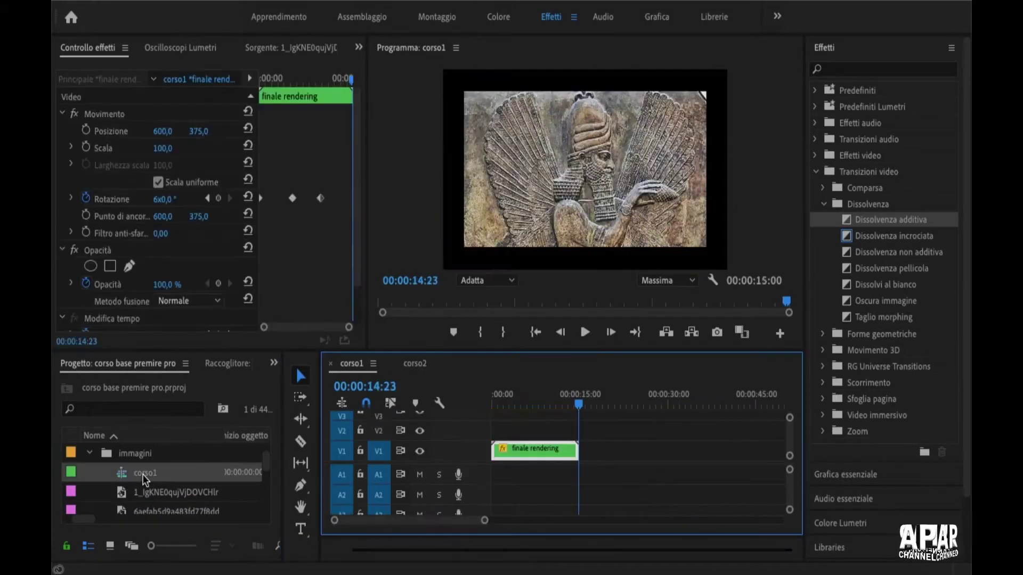
Preview corso1's rotation, then open the finale rendering sequence and scrub to its dissolve near the end
drag(579, 403, 495, 429)
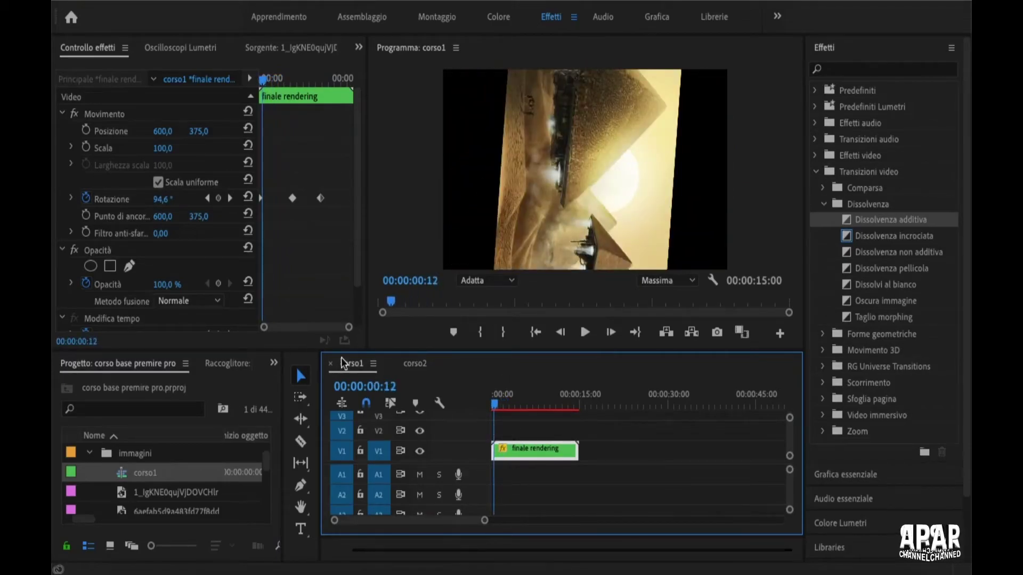
scroll(136, 473, down, 2)
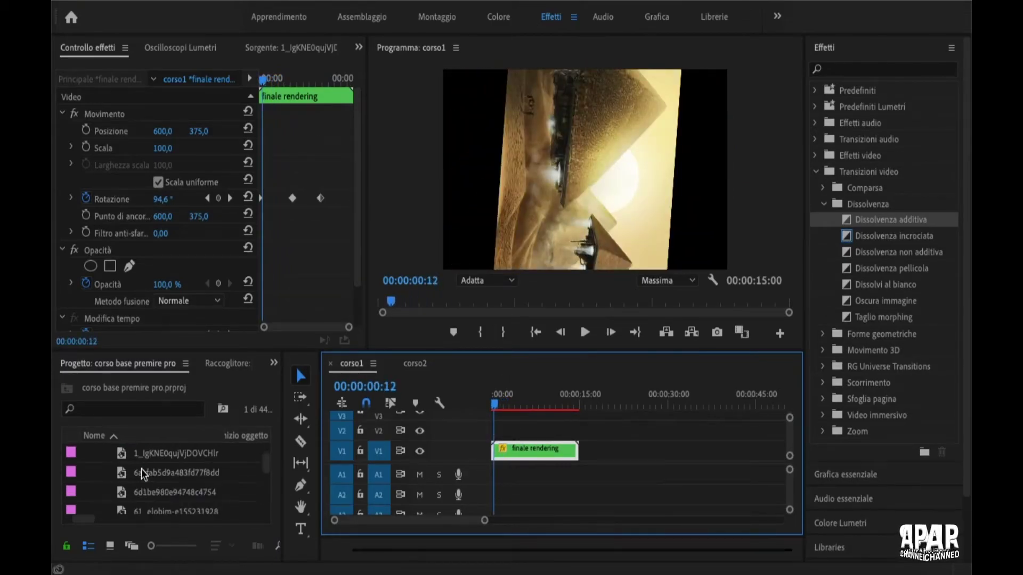
scroll(142, 469, down, 2)
scroll(141, 469, down, 2)
scroll(141, 469, down, 2)
scroll(142, 469, up, 1)
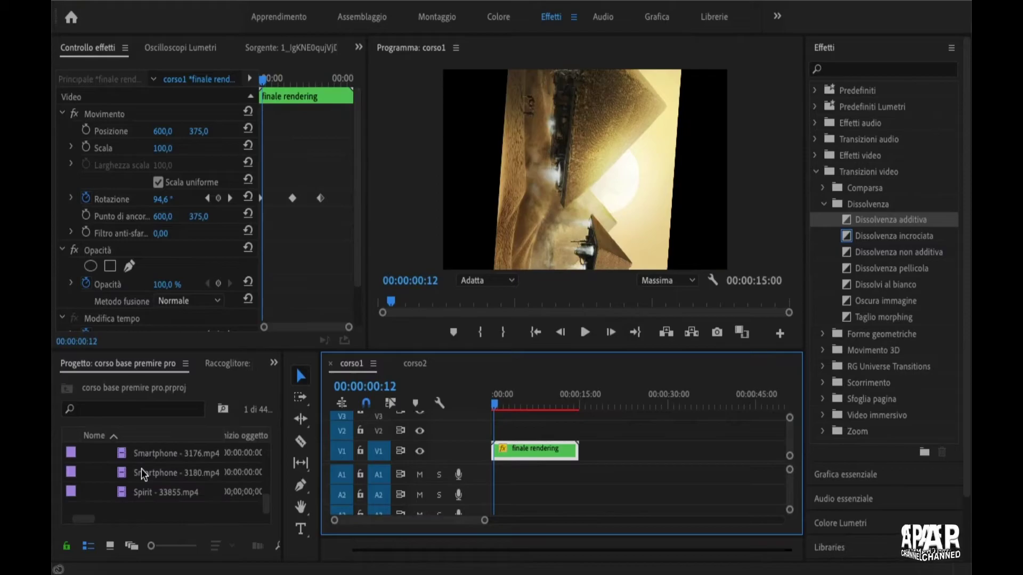
scroll(142, 469, up, 2)
scroll(141, 471, up, 2)
scroll(144, 477, down, 1)
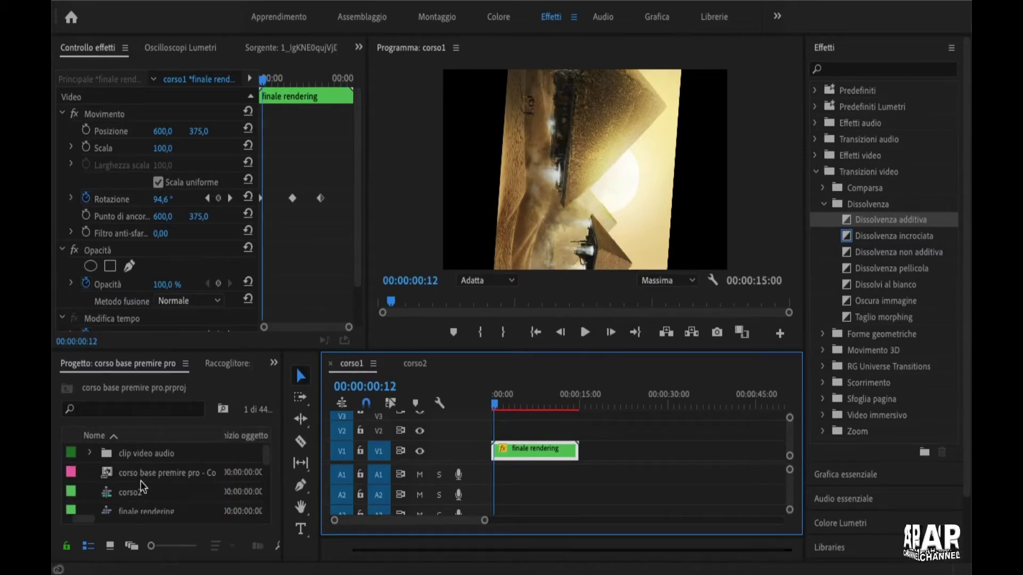
scroll(114, 497, down, 1)
double_click(110, 496)
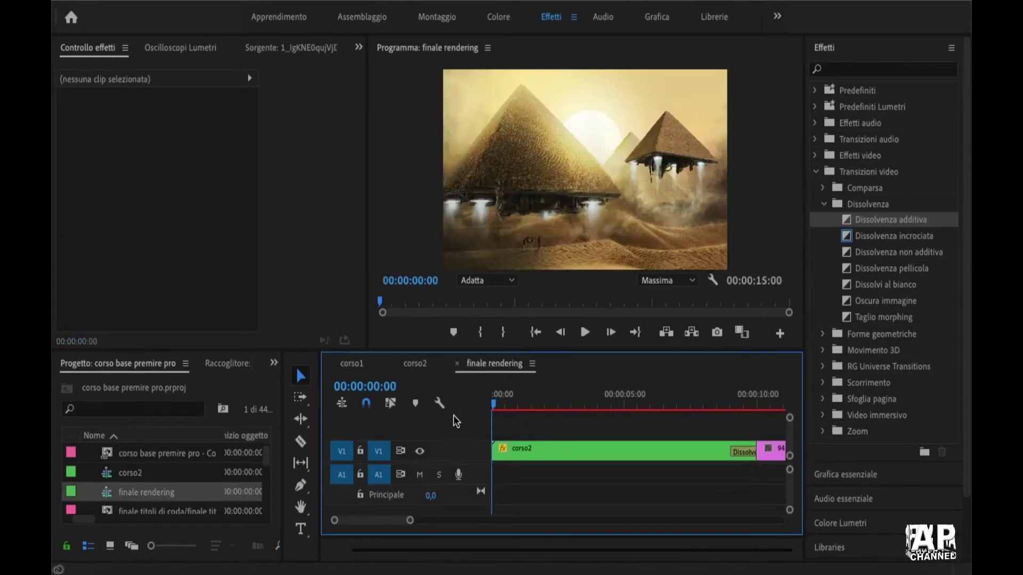
mouse_move(494, 405)
mouse_down()
mouse_move(607, 405)
mouse_move(774, 428)
mouse_up()
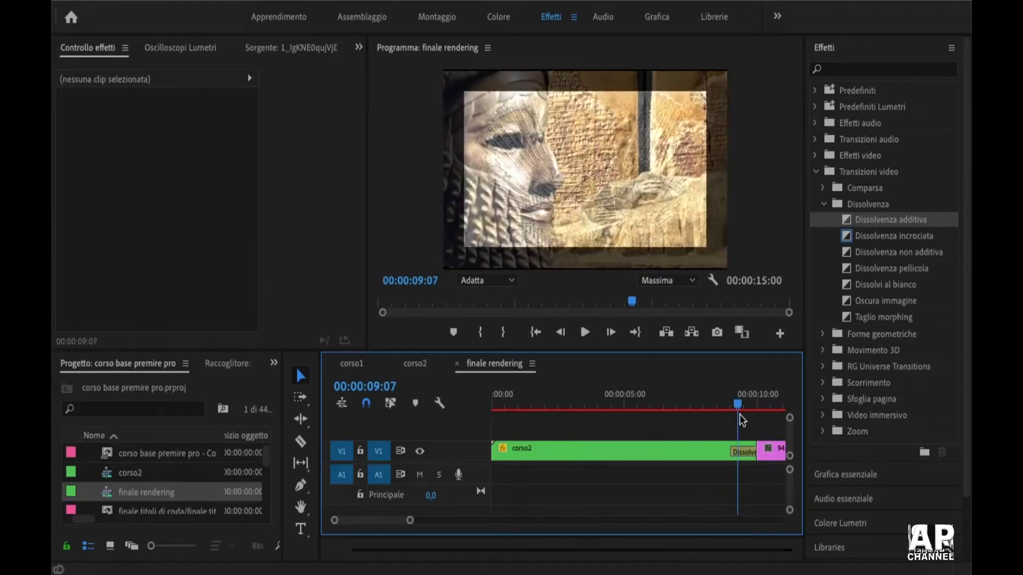
click(359, 365)
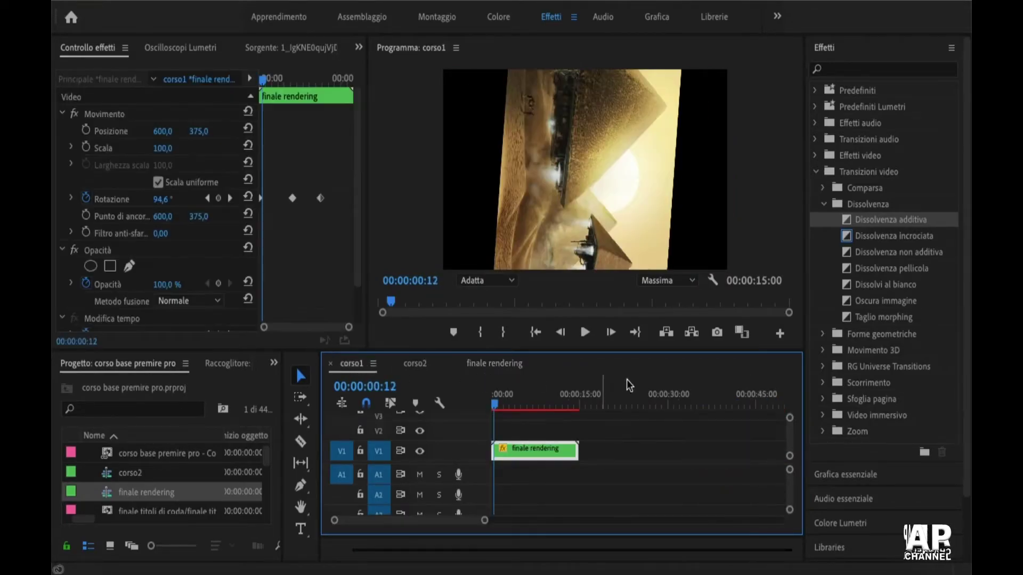
mouse_move(494, 408)
mouse_down()
mouse_move(514, 410)
mouse_move(500, 407)
mouse_up()
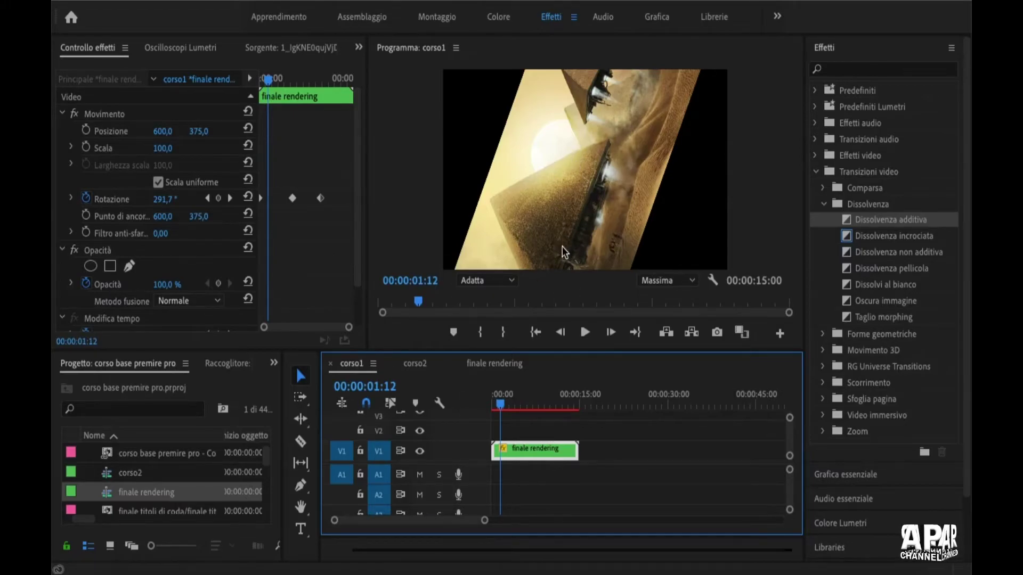
click(507, 408)
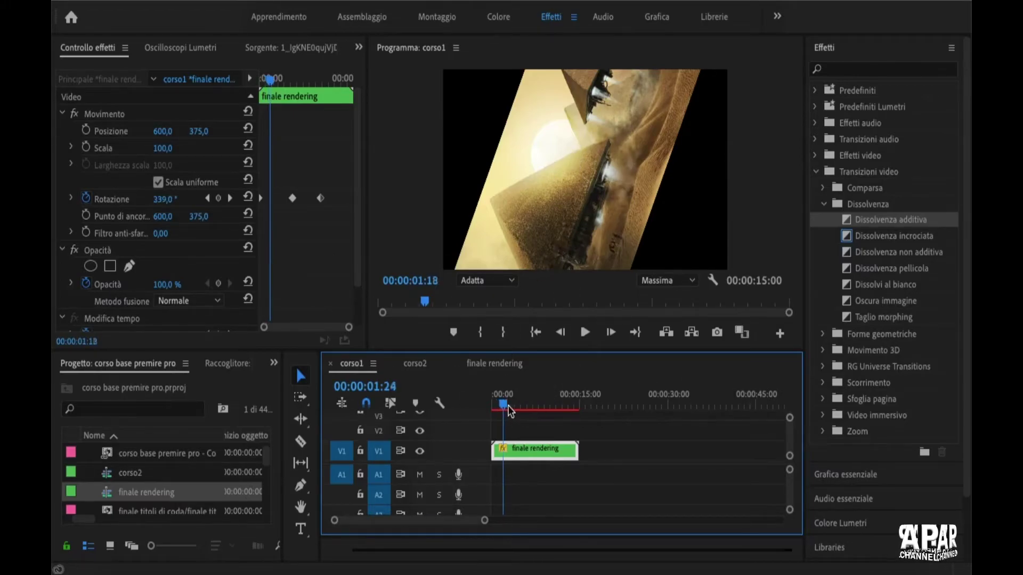
mouse_move(508, 408)
mouse_down()
mouse_move(562, 414)
mouse_move(540, 410)
mouse_up()
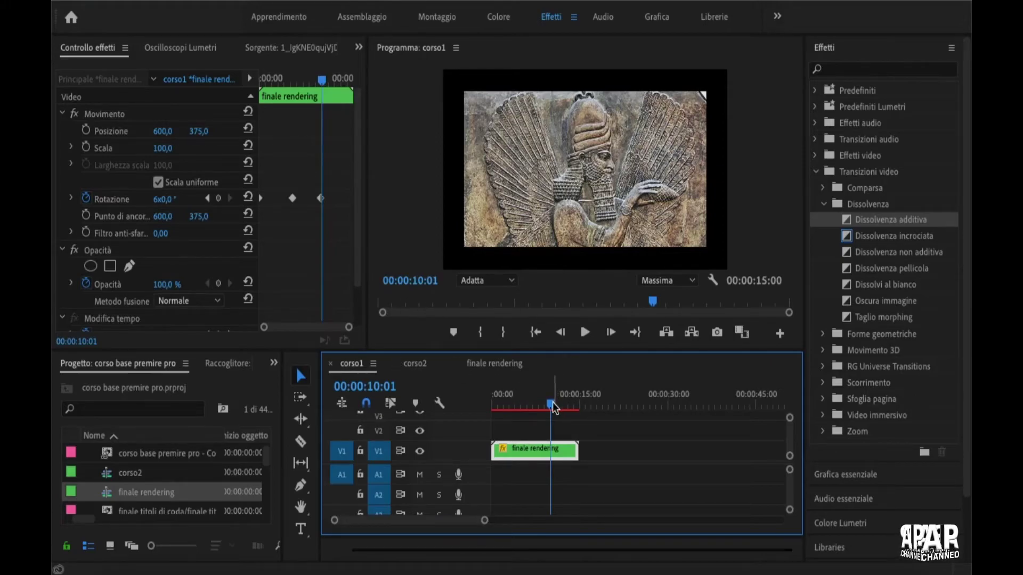
drag(552, 403, 552, 407)
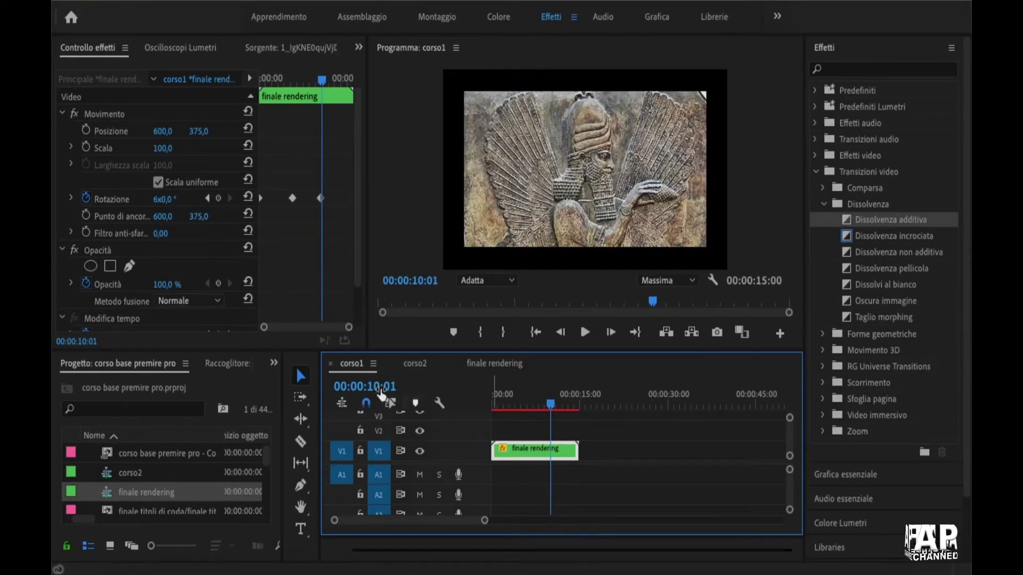
Return to corso1 and zoom its timeline so the 15-second finale rendering clip fills most of the width
click(419, 366)
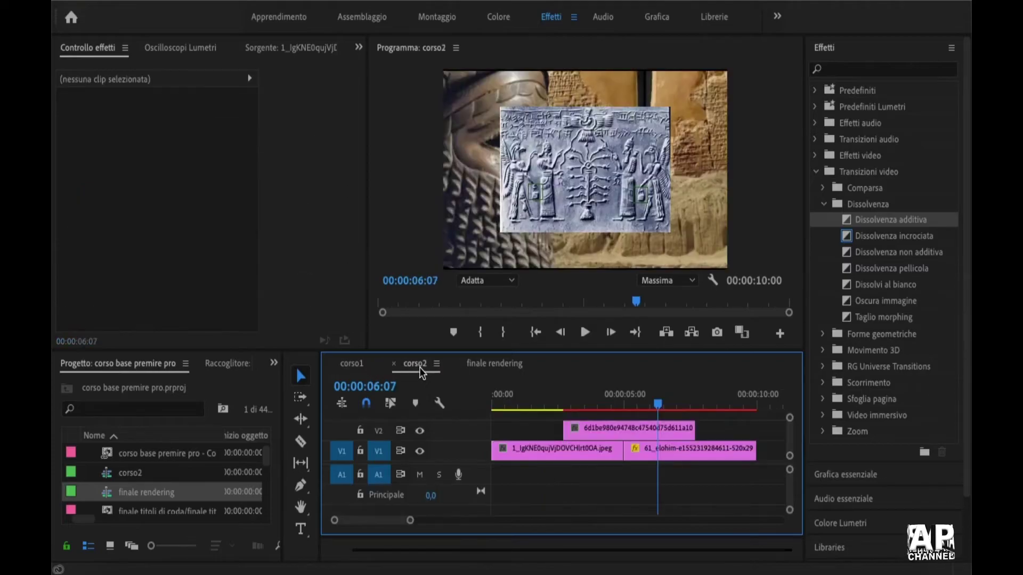
click(351, 366)
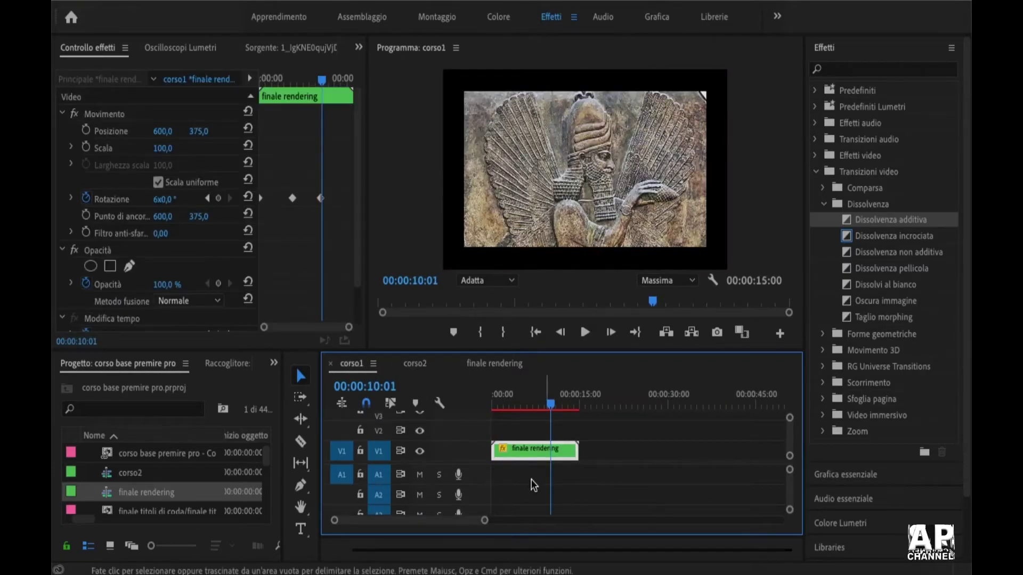
mouse_move(484, 521)
mouse_down()
mouse_move(521, 528)
mouse_move(485, 533)
mouse_up()
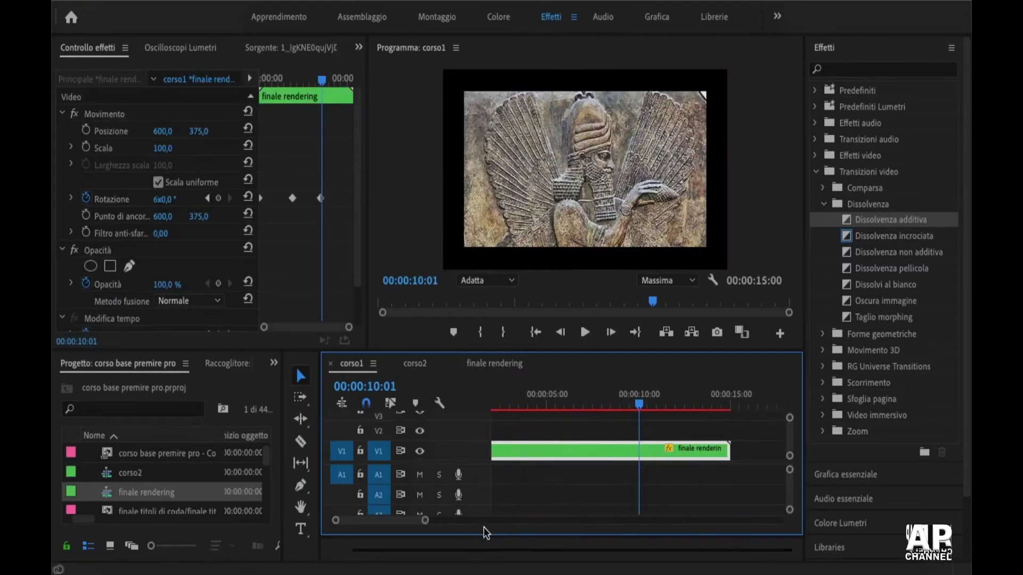
scroll(190, 467, down, 2)
scroll(190, 468, down, 2)
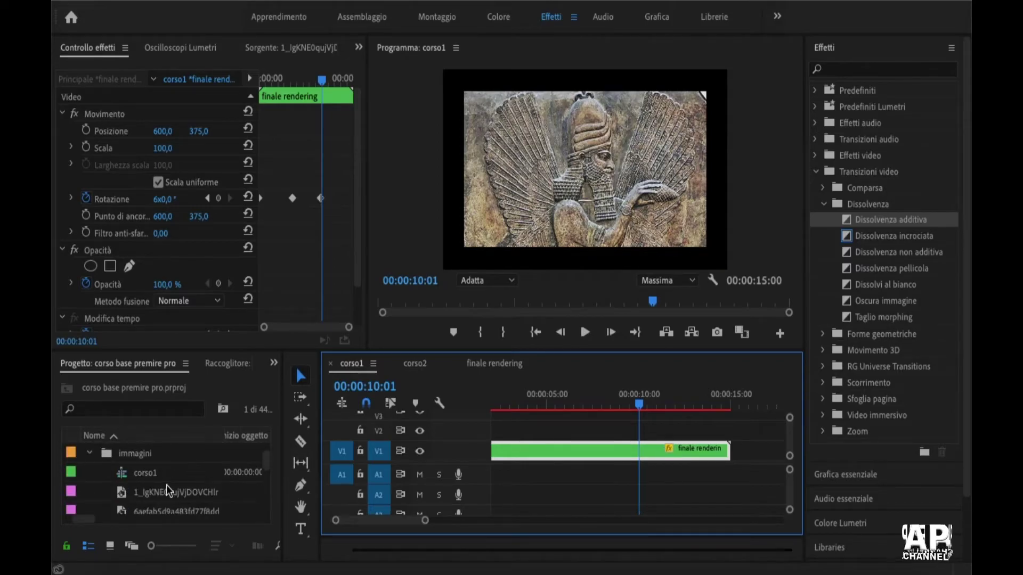
scroll(167, 485, down, 2)
scroll(165, 480, down, 2)
scroll(164, 478, up, 3)
scroll(164, 476, up, 3)
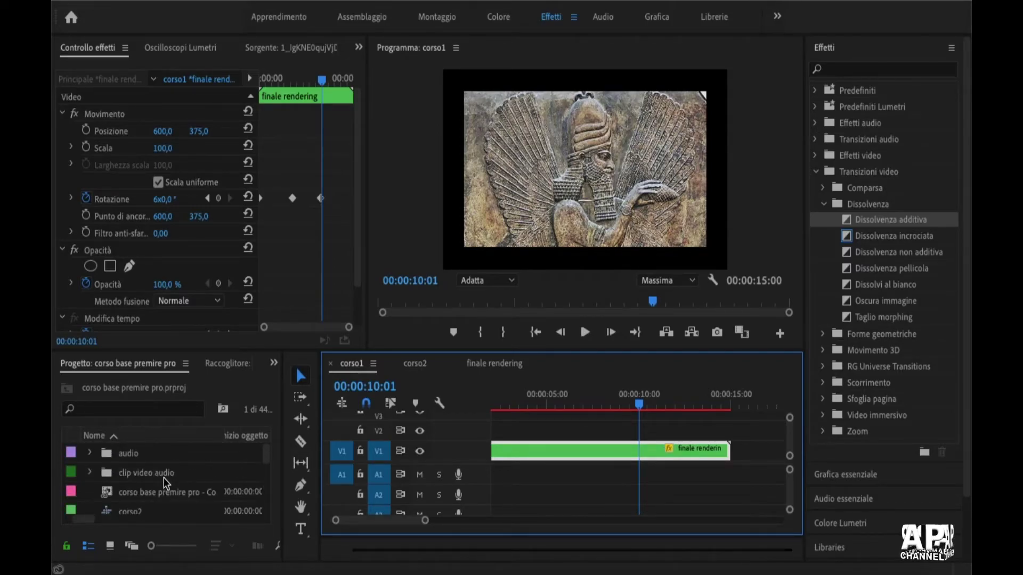
click(171, 366)
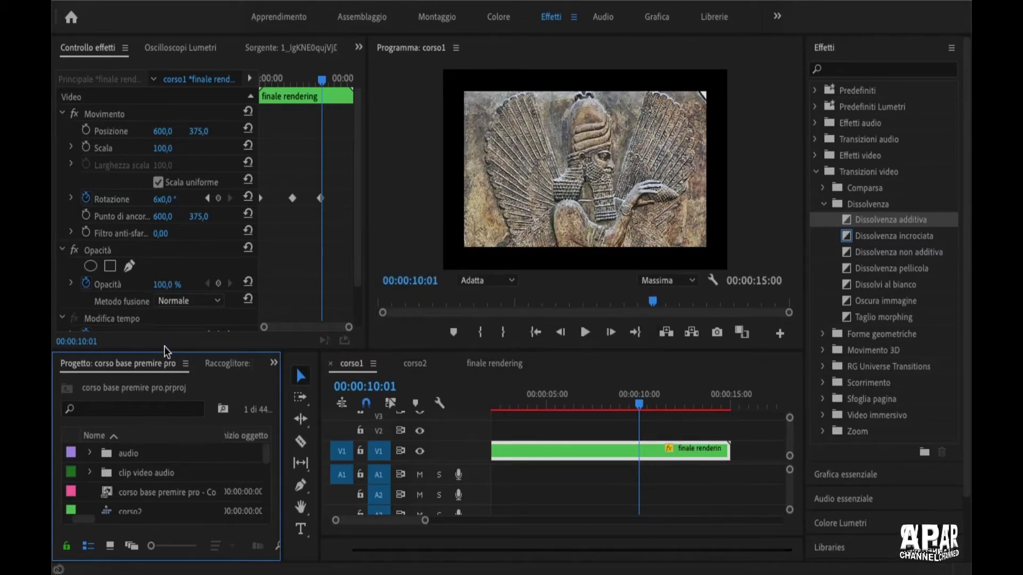
Maximize the Project panel with the ` key and move corso1 out of the immagini bin to the root
key(grave)
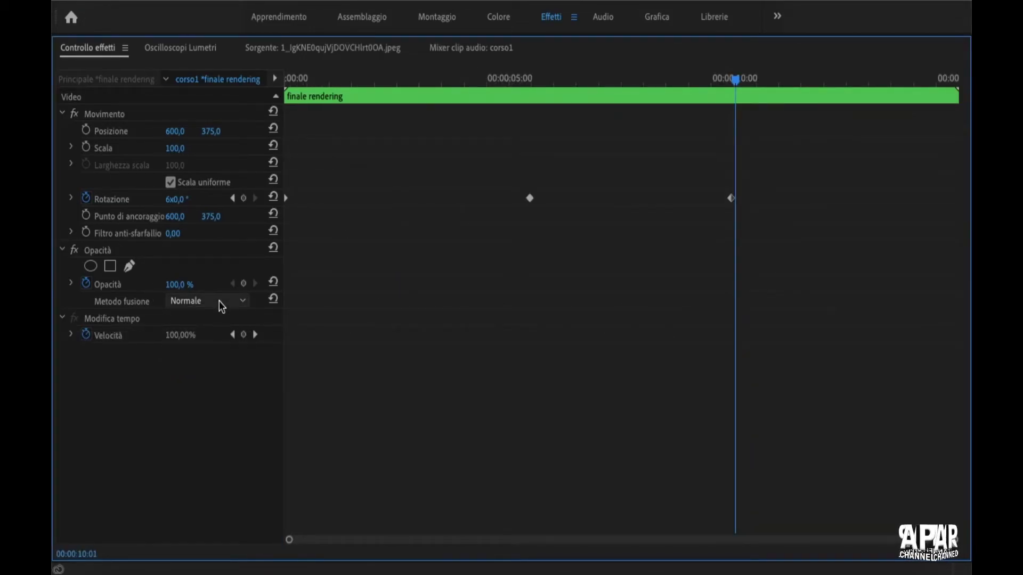
key(grave)
click(172, 365)
key(grave)
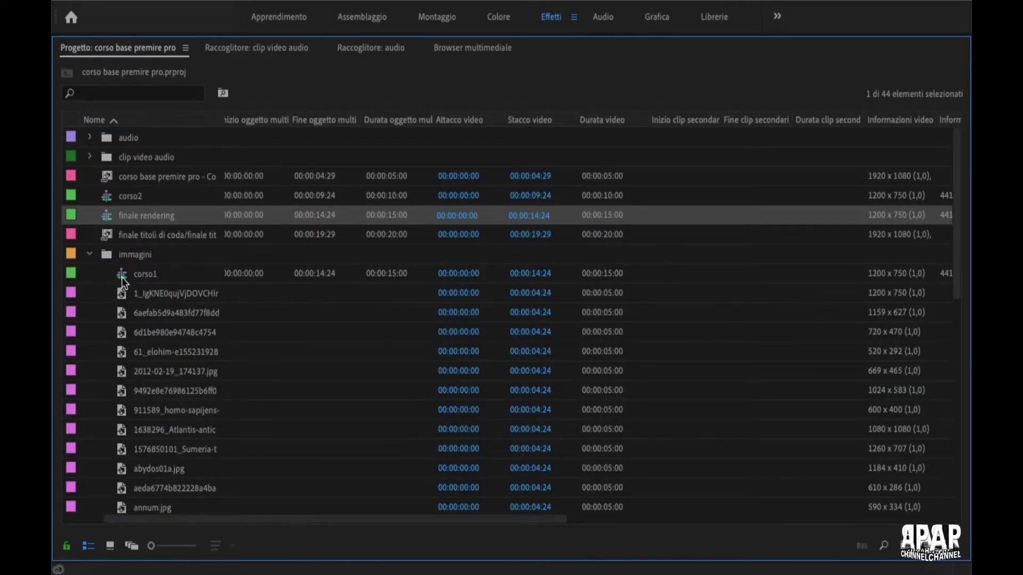
drag(121, 277, 156, 216)
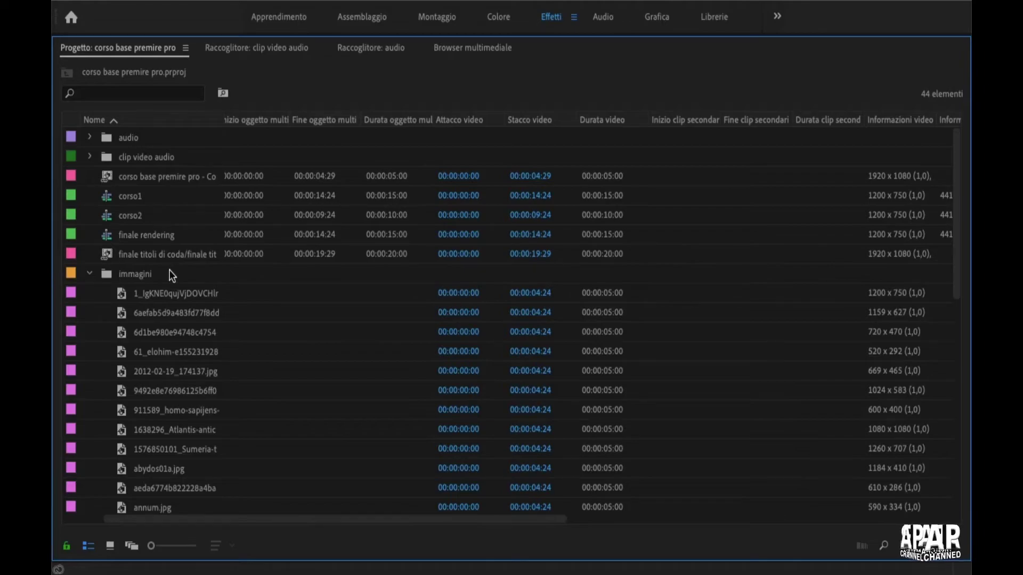
Move the Prima parte sequence out of the immagini bin to the project root and select it
scroll(180, 317, down, 1)
scroll(180, 318, down, 5)
scroll(181, 318, down, 3)
scroll(180, 318, up, 1)
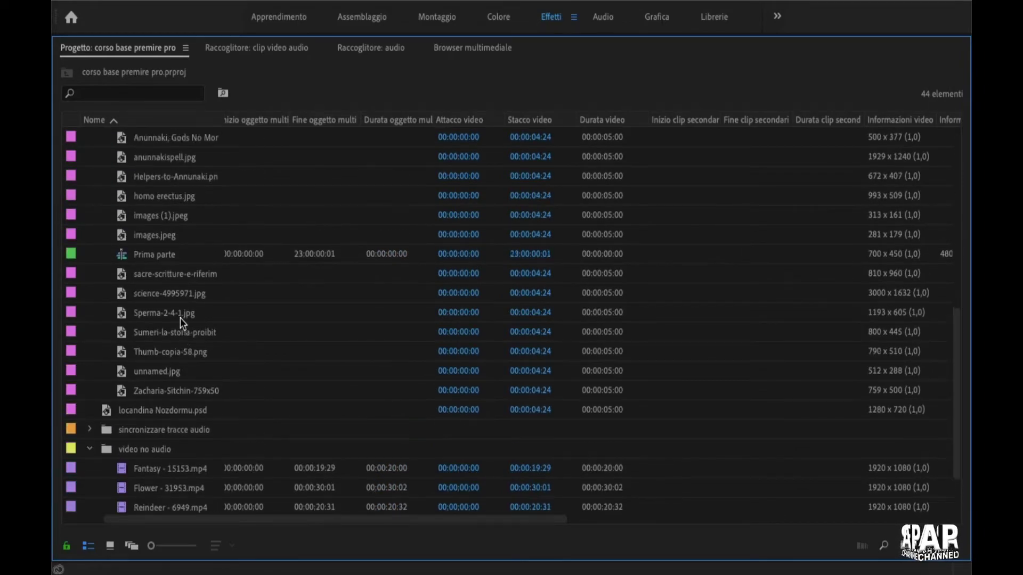
scroll(180, 317, up, 1)
drag(152, 275, 207, 269)
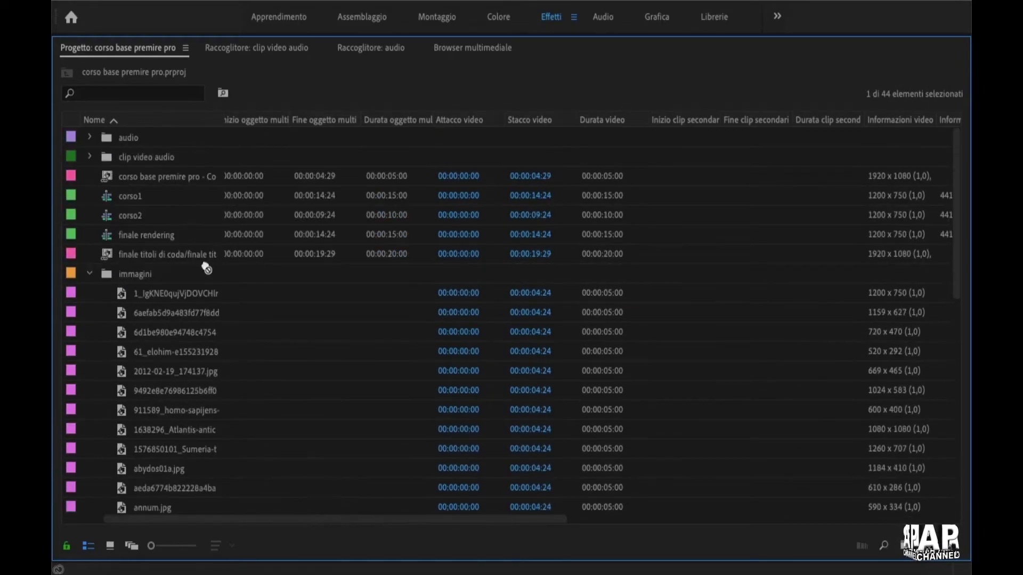
drag(124, 224, 129, 233)
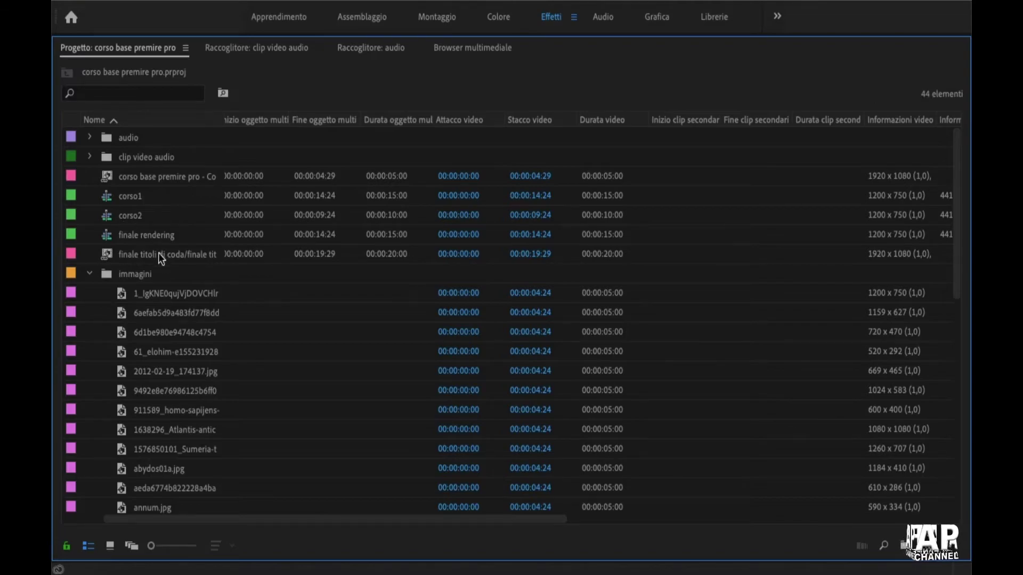
scroll(208, 411, down, 3)
scroll(208, 410, down, 5)
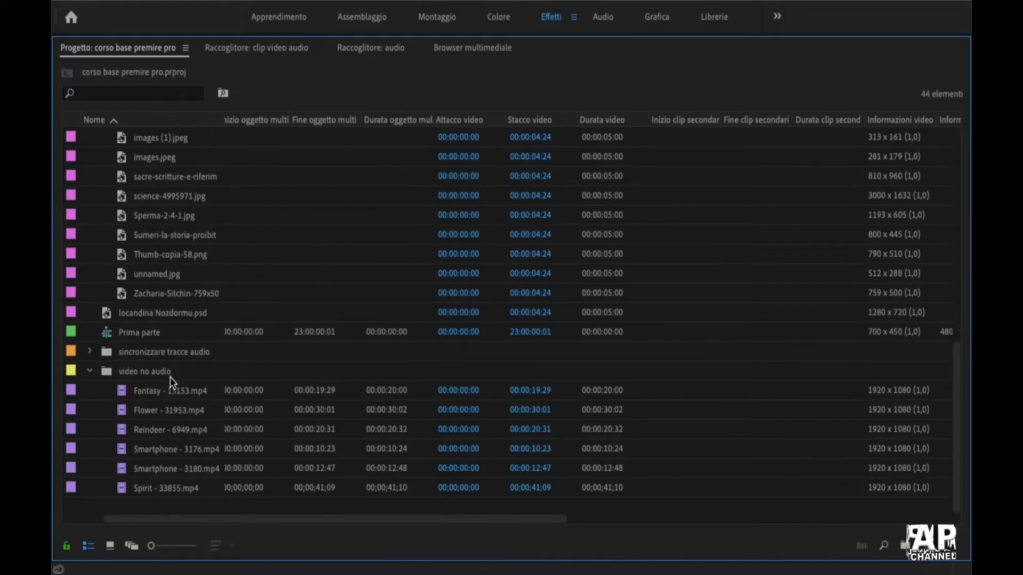
scroll(123, 227, up, 8)
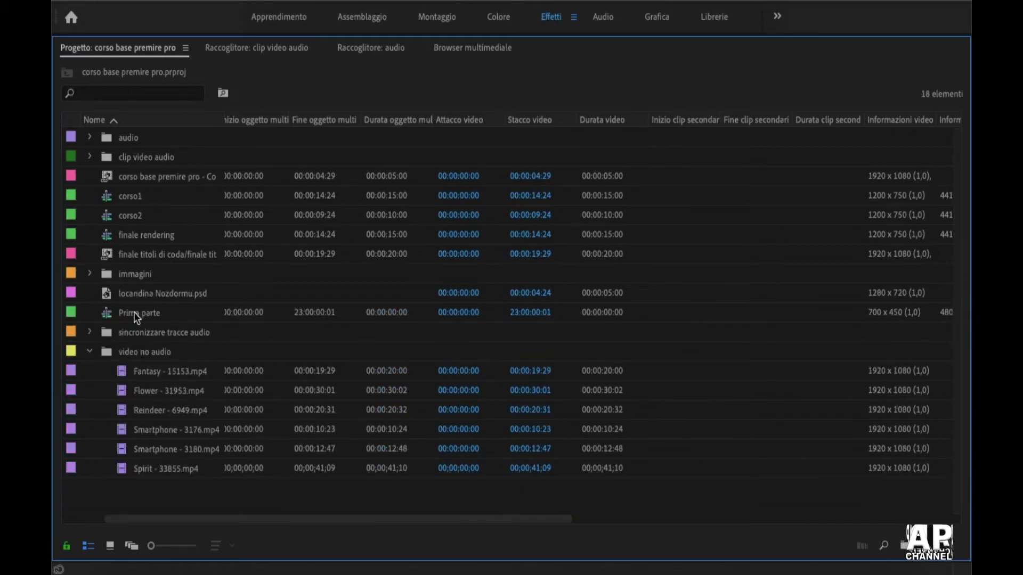
click(137, 315)
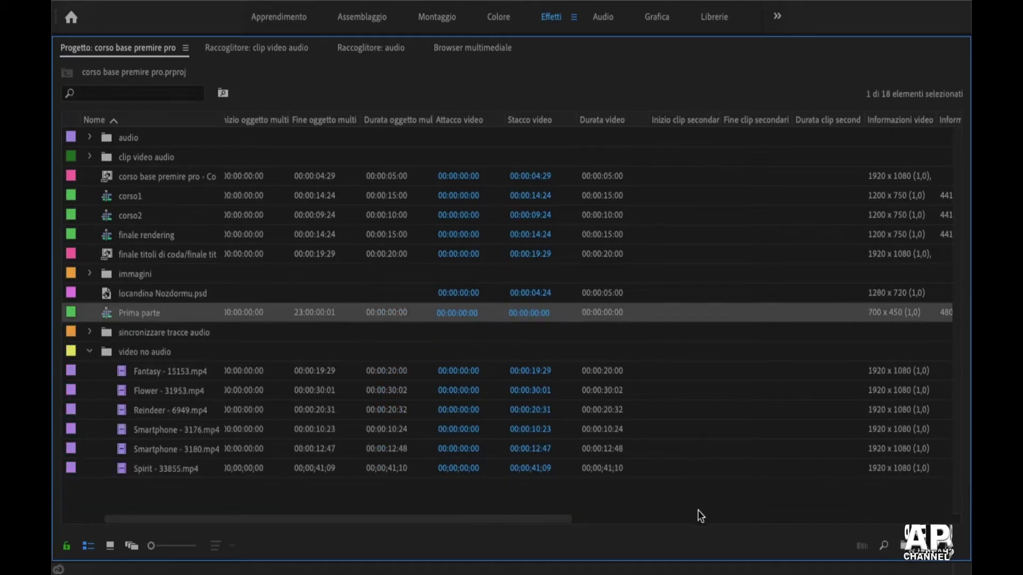
Restore the normal multi-panel workspace with the ` key
key(grave)
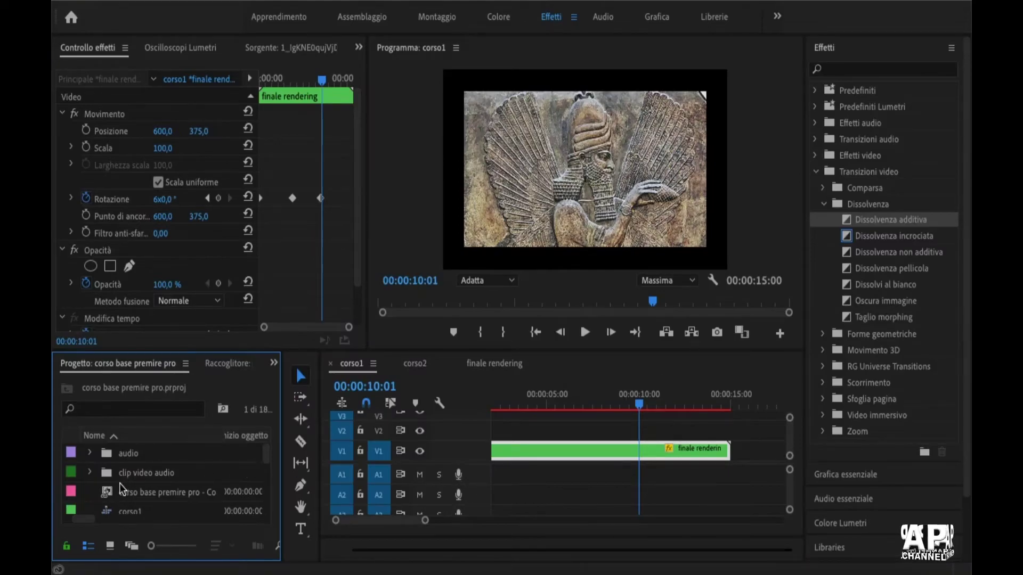
scroll(137, 513, down, 3)
scroll(137, 511, down, 1)
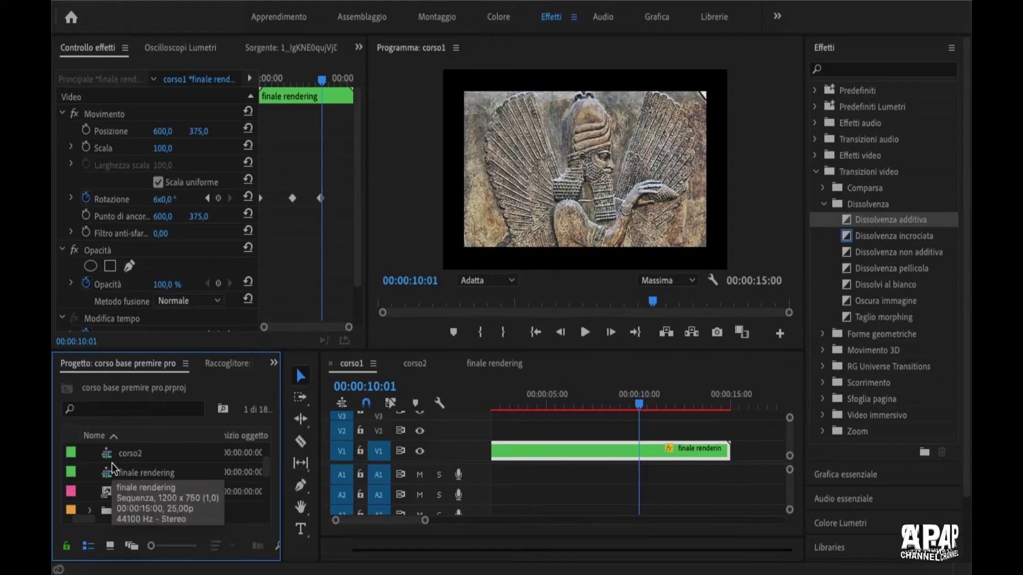
scroll(112, 463, up, 2)
Collapse the video no audio folder in the Project panel and select Prima parte
mouse_move(109, 475)
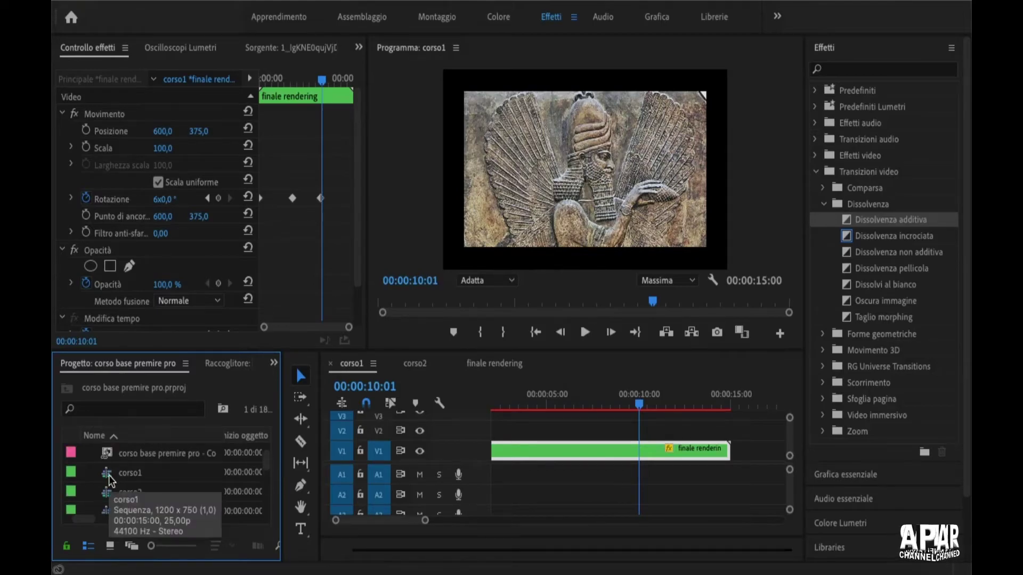
scroll(111, 478, up, 2)
scroll(110, 478, down, 2)
scroll(110, 478, down, 3)
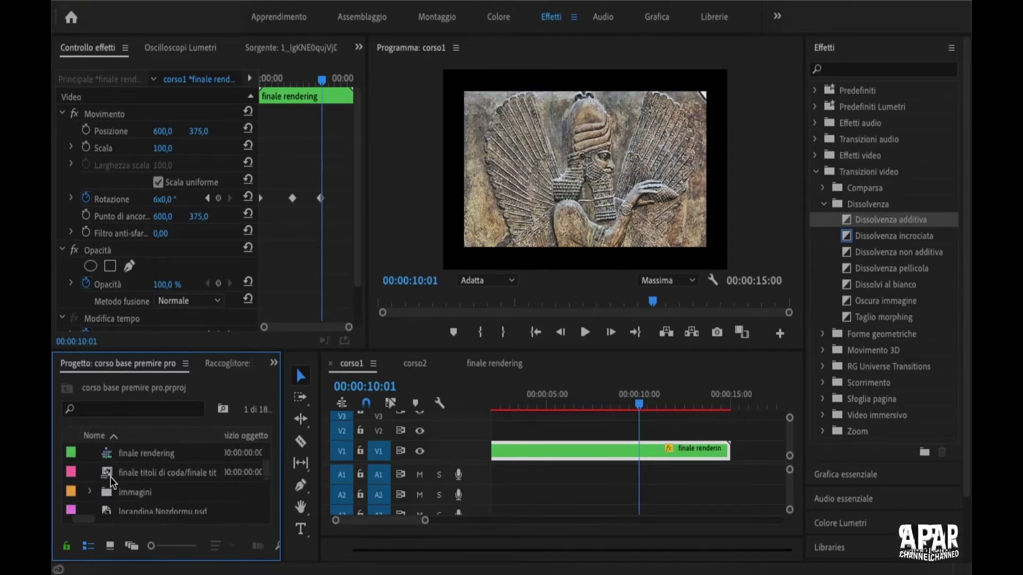
scroll(111, 477, down, 4)
scroll(110, 477, up, 2)
scroll(110, 478, down, 2)
scroll(110, 478, down, 2)
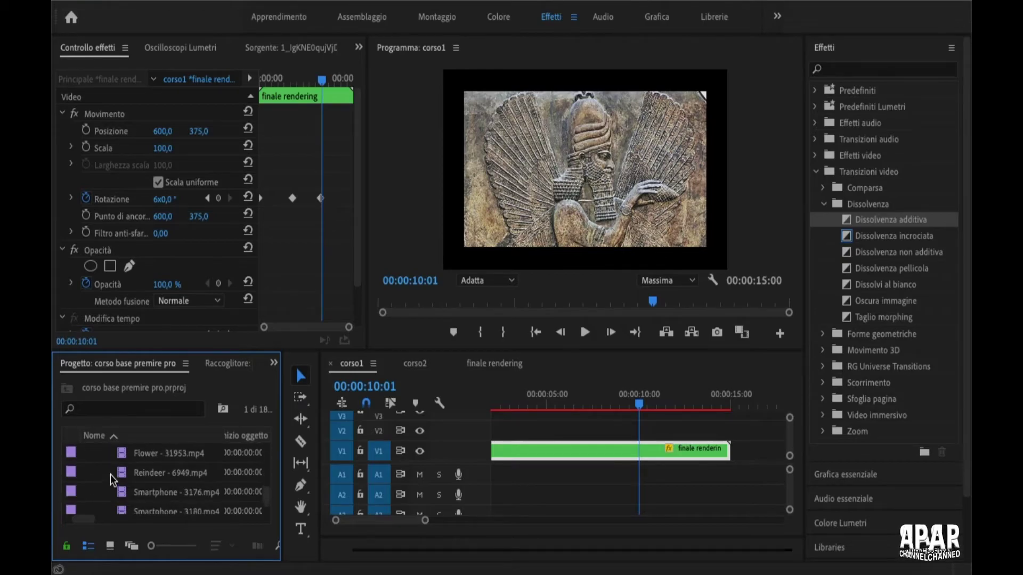
scroll(110, 475, up, 2)
scroll(110, 475, up, 2)
scroll(110, 475, down, 4)
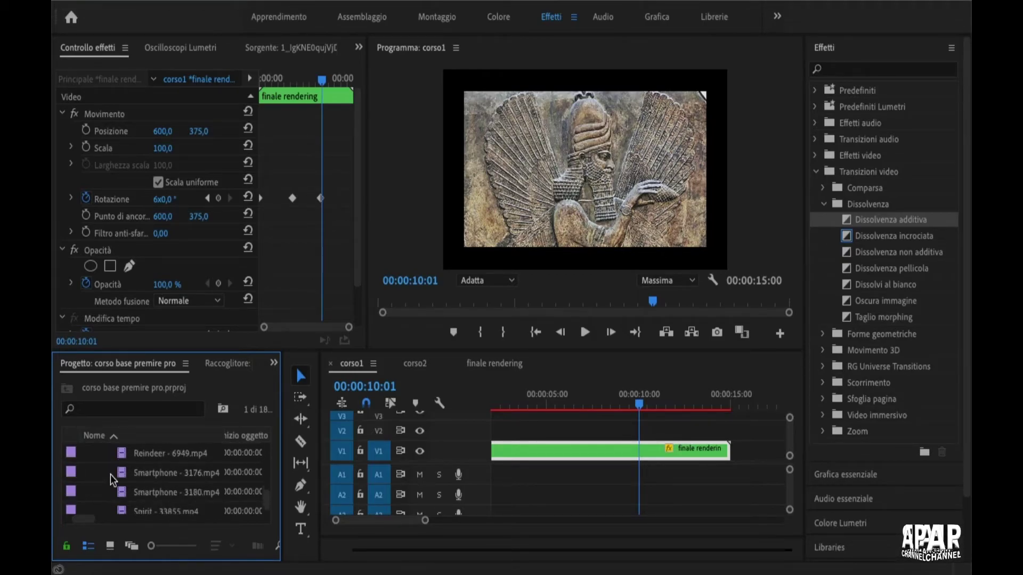
scroll(110, 475, down, 1)
scroll(110, 474, up, 2)
scroll(111, 473, up, 3)
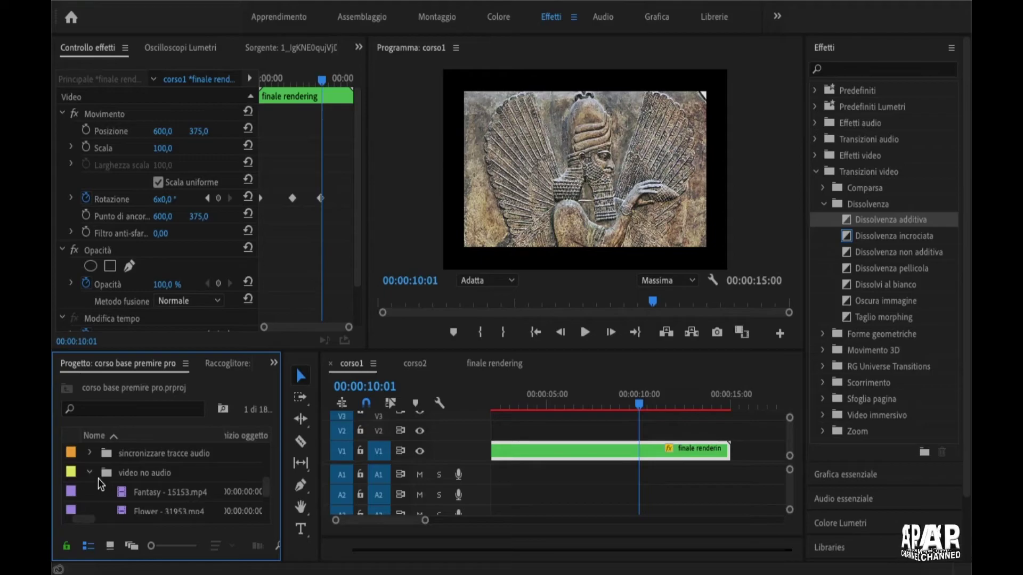
click(90, 473)
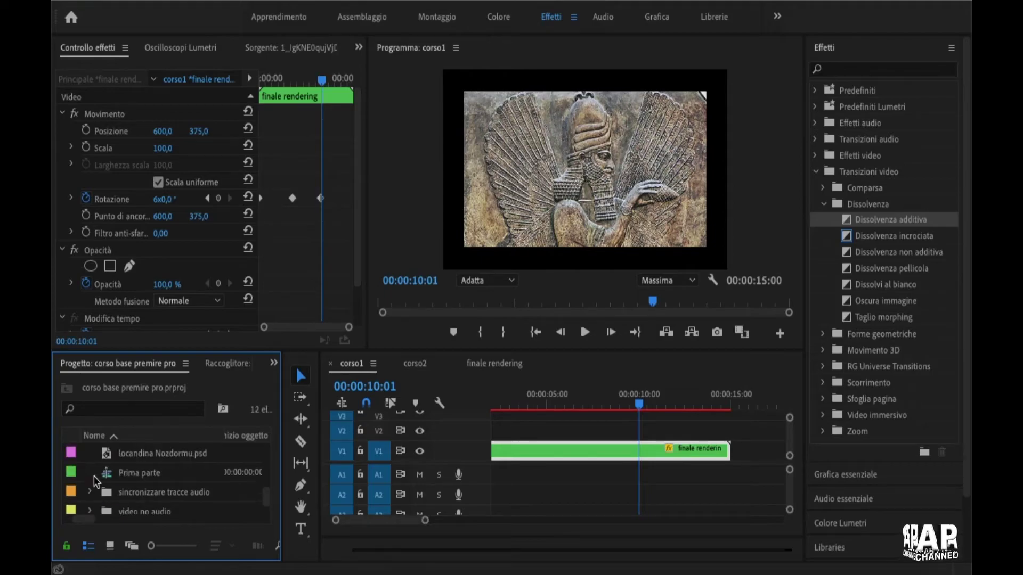
click(117, 473)
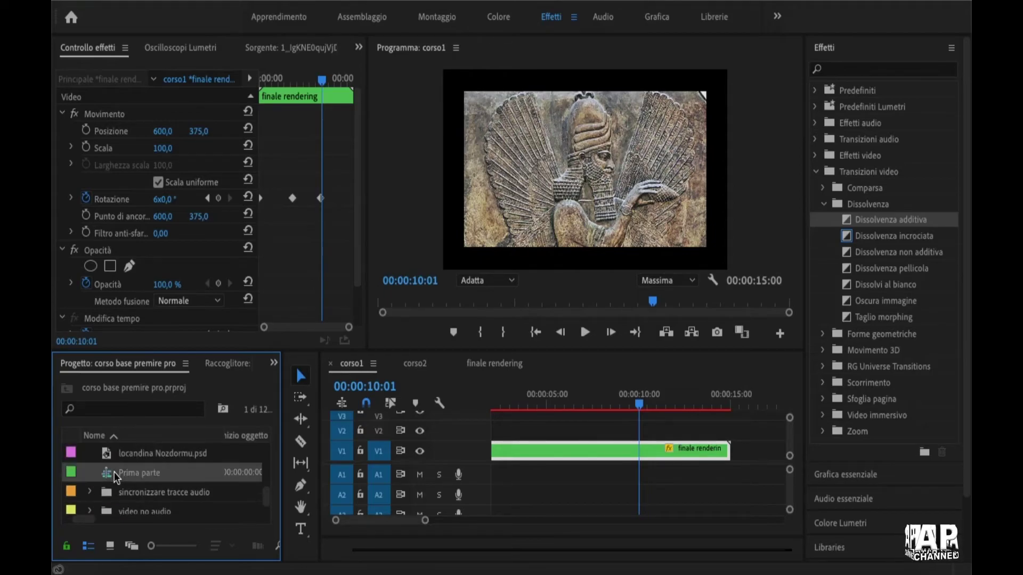
Open the empty Prima parte sequence in the Timeline, zoom its ruler, then bring finale rendering back to front
double_click(109, 472)
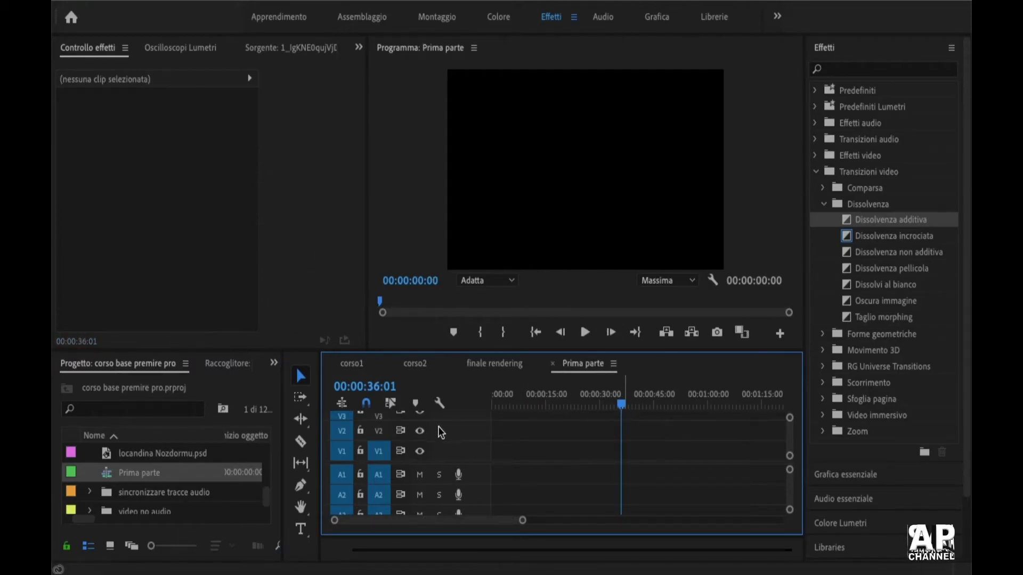
drag(621, 405, 421, 442)
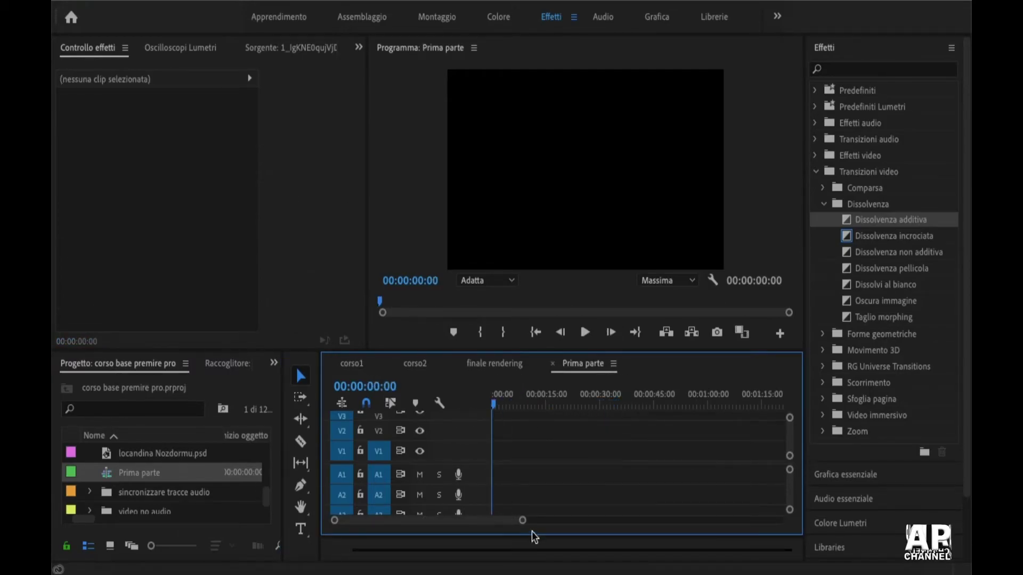
drag(523, 520, 594, 533)
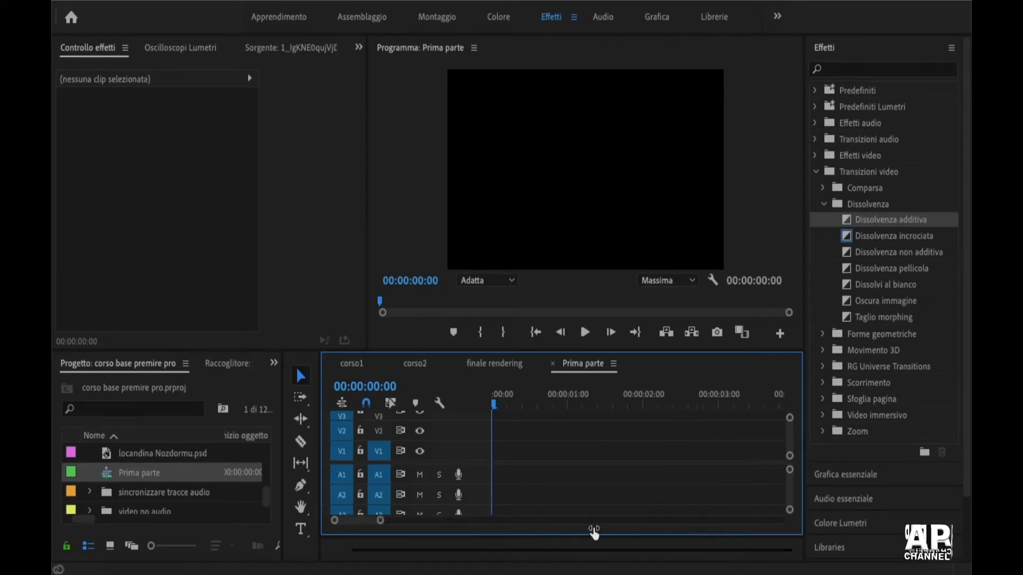
click(500, 366)
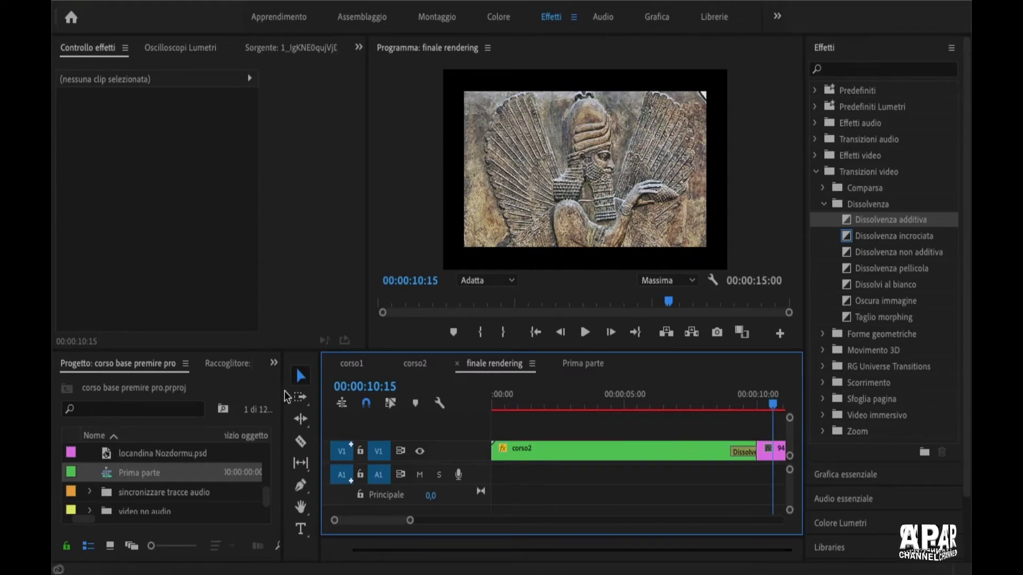
Bring corso1 forward and scrub to see the clip mid-spin at 5x234,6° near 00:00:09:11
click(355, 370)
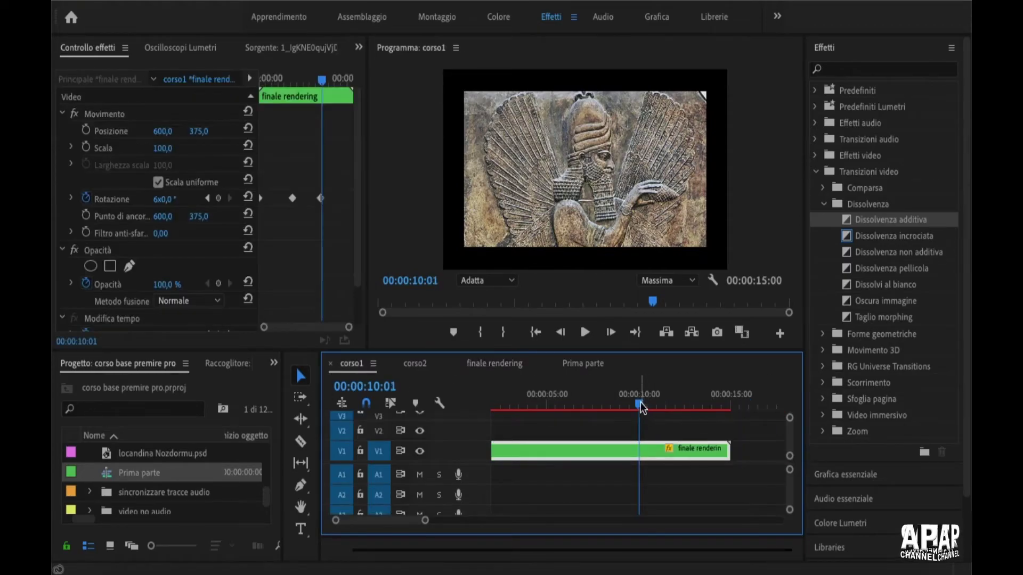
mouse_move(645, 406)
mouse_down()
mouse_move(537, 434)
mouse_move(714, 456)
mouse_move(666, 475)
mouse_up()
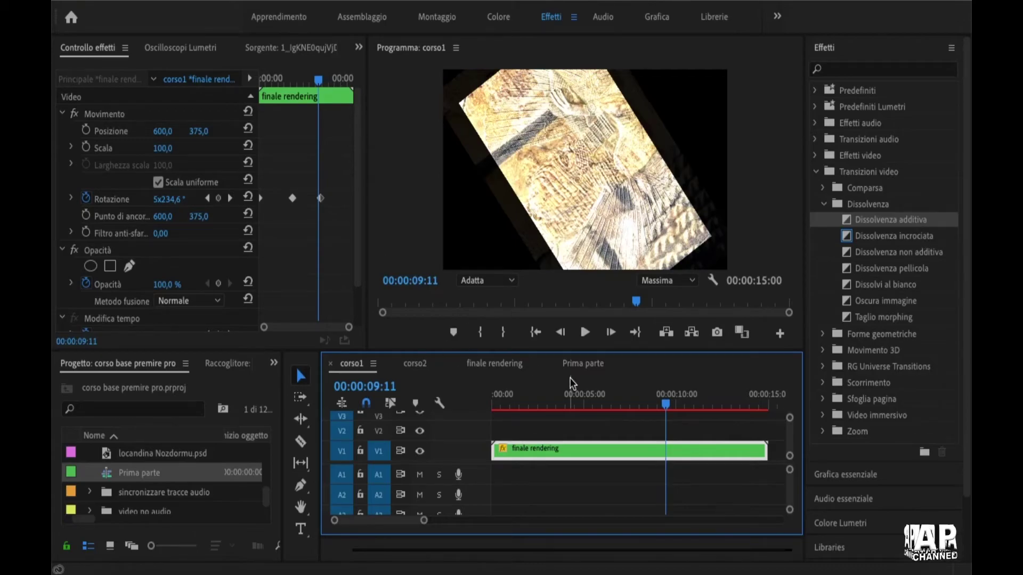
In finale rendering, swap the Dissolvenza additiva after corso2 for Forme geometriche > Cerchio, then preview it midway
click(507, 367)
click(743, 451)
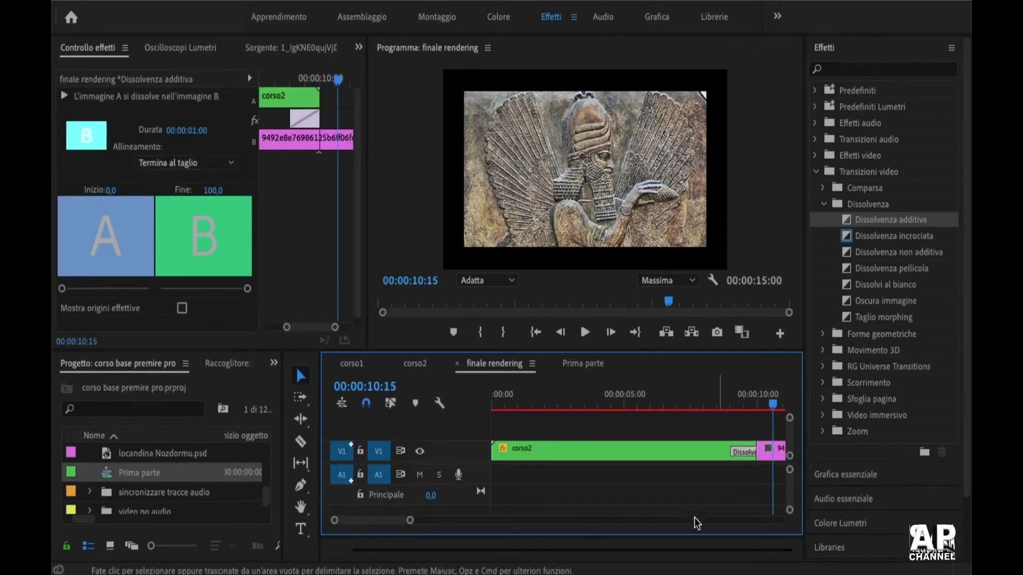
key(Delete)
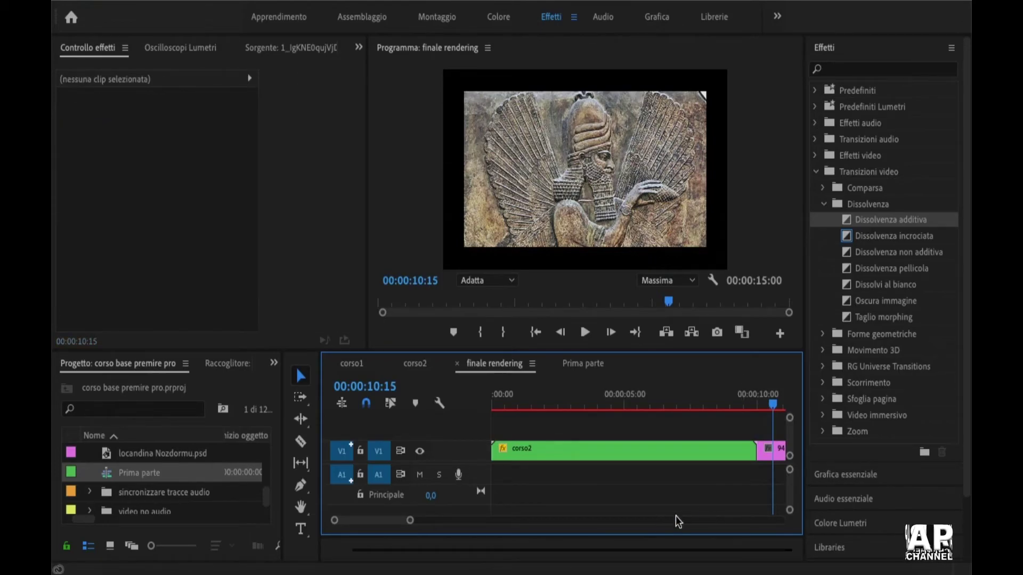
click(823, 334)
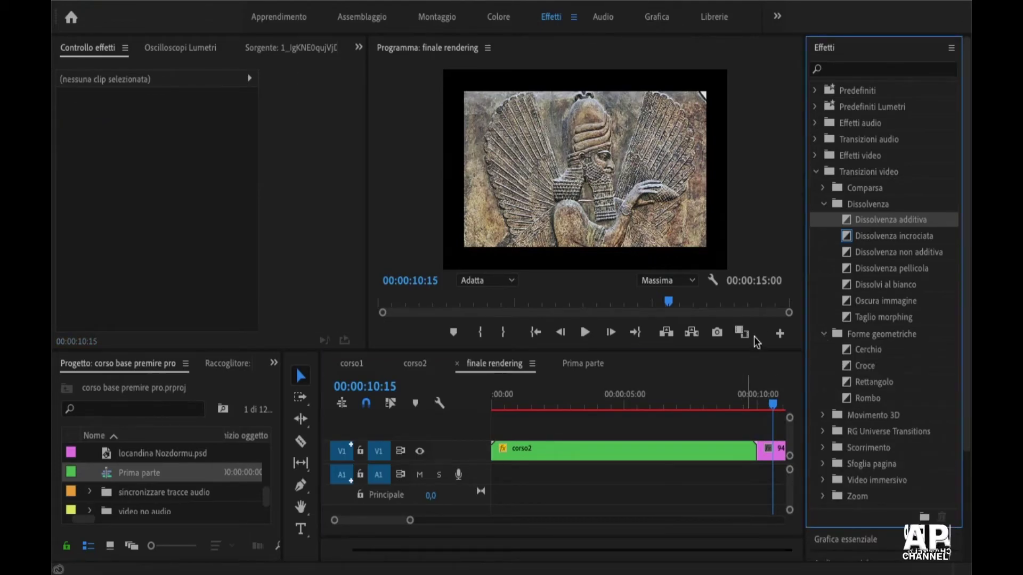
drag(877, 357, 751, 452)
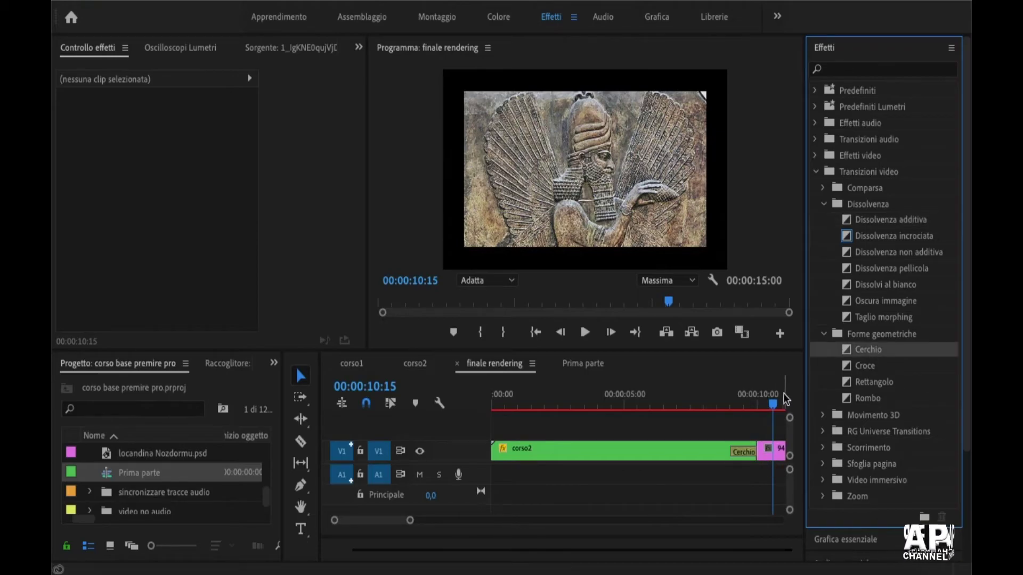
drag(775, 406, 749, 424)
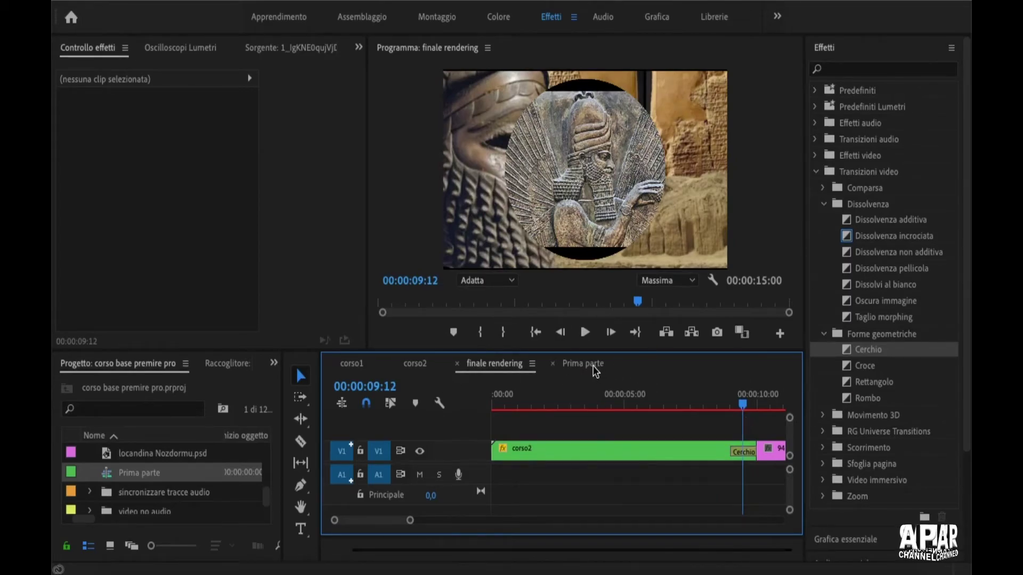
Bring corso1 forward and scrub to preview the rotating clip with its Cerchio transition
click(347, 366)
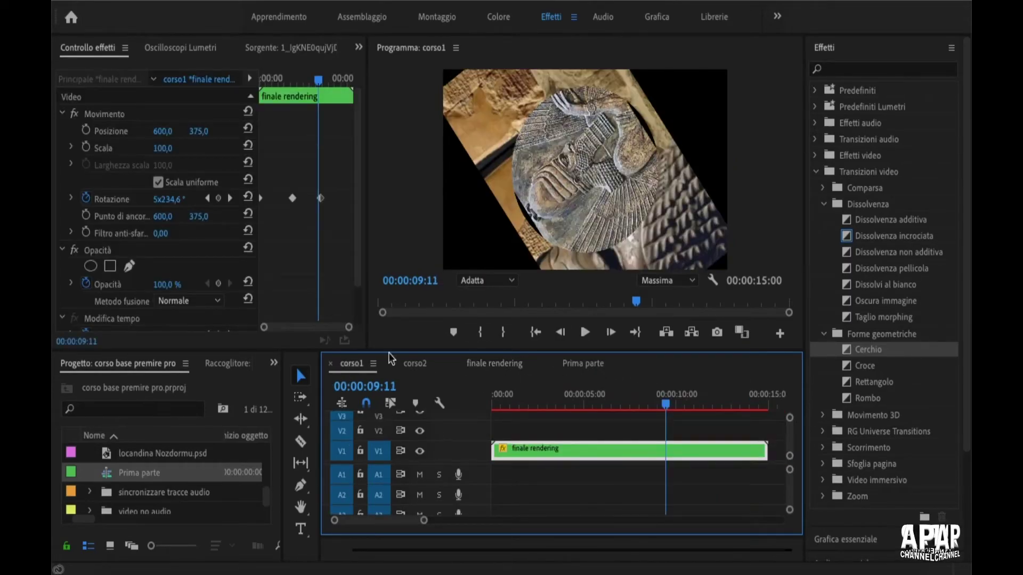
mouse_move(666, 408)
mouse_down()
mouse_move(682, 409)
mouse_move(570, 441)
mouse_move(508, 442)
mouse_up()
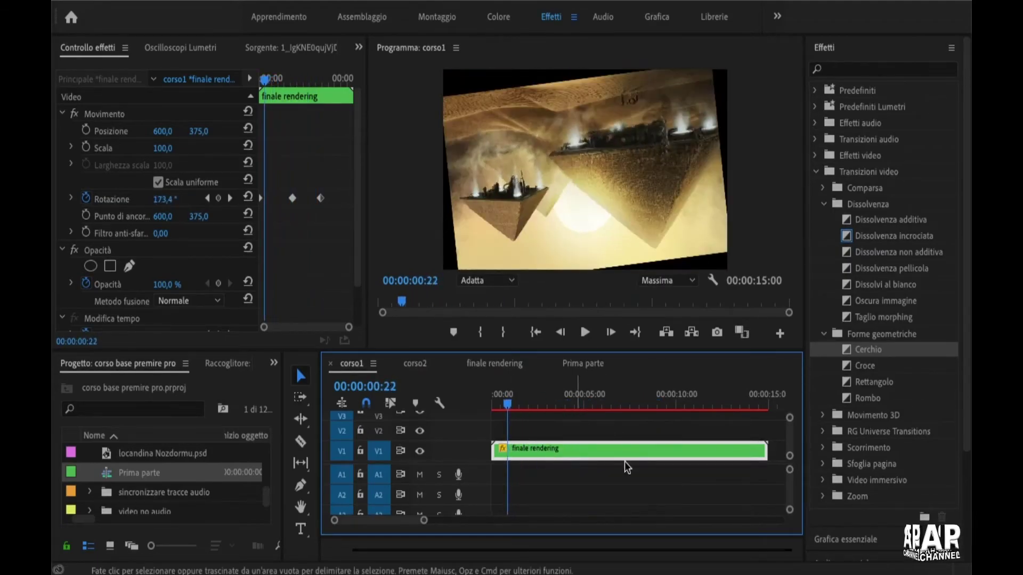